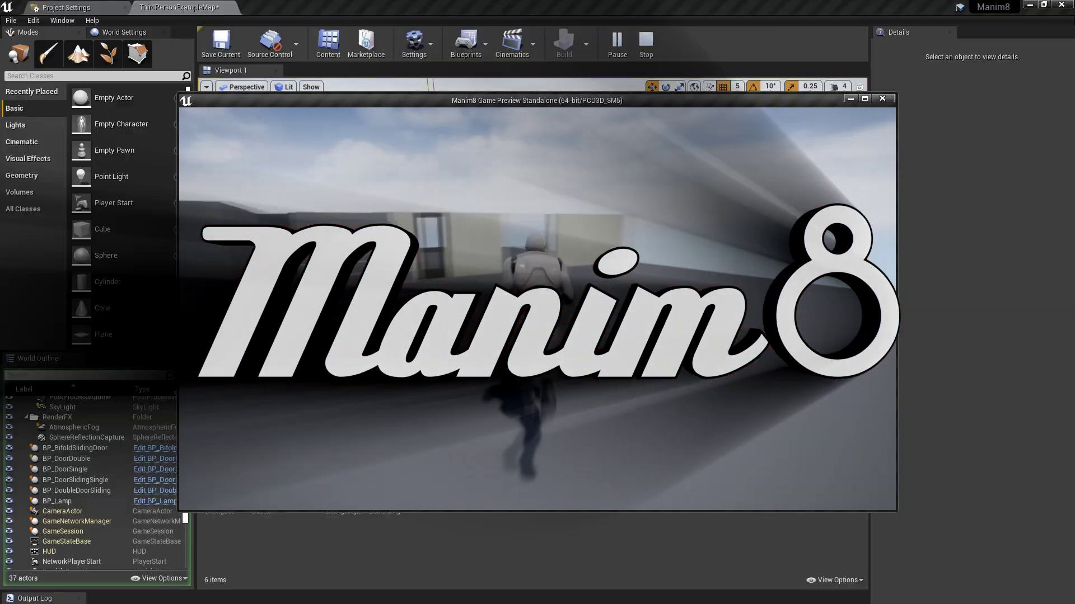
# Step: Playtest the standalone game preview by walking the character around the sliding doors in the wall
pyautogui.press('w')
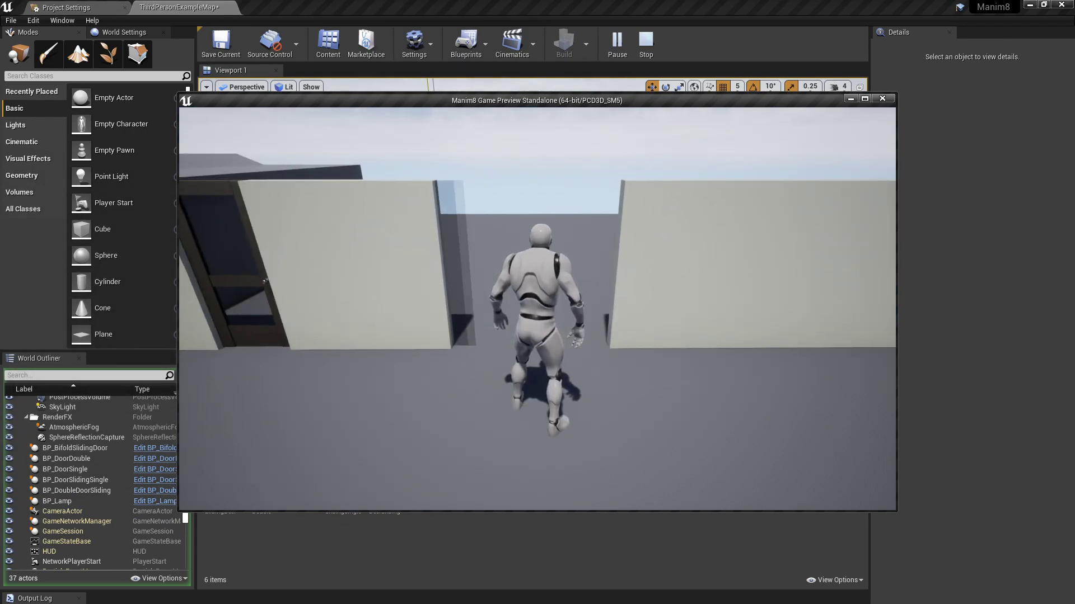
pyautogui.press('s')
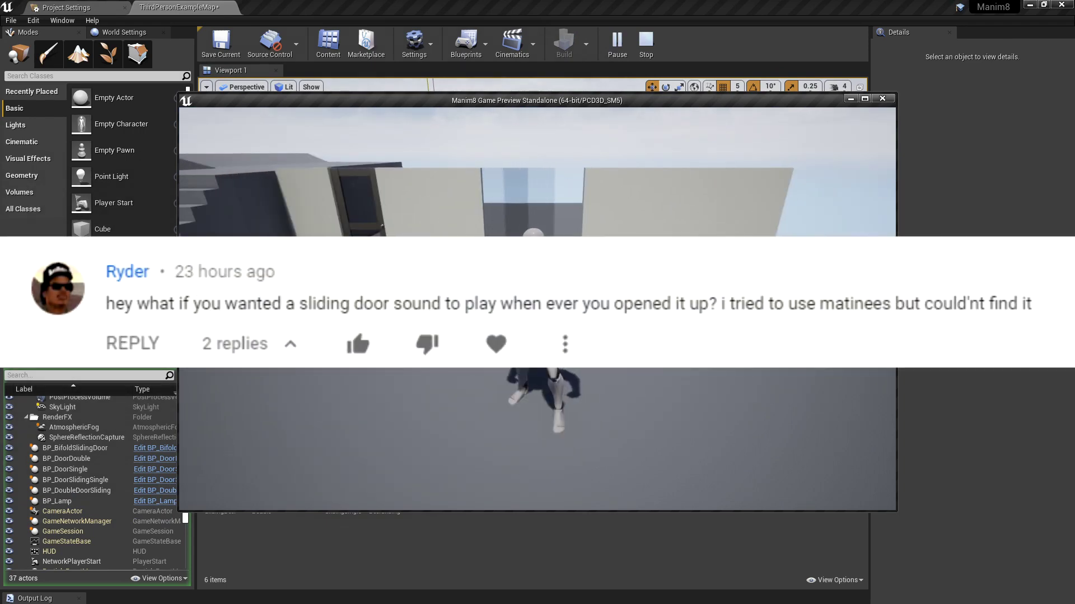
pyautogui.press('w')
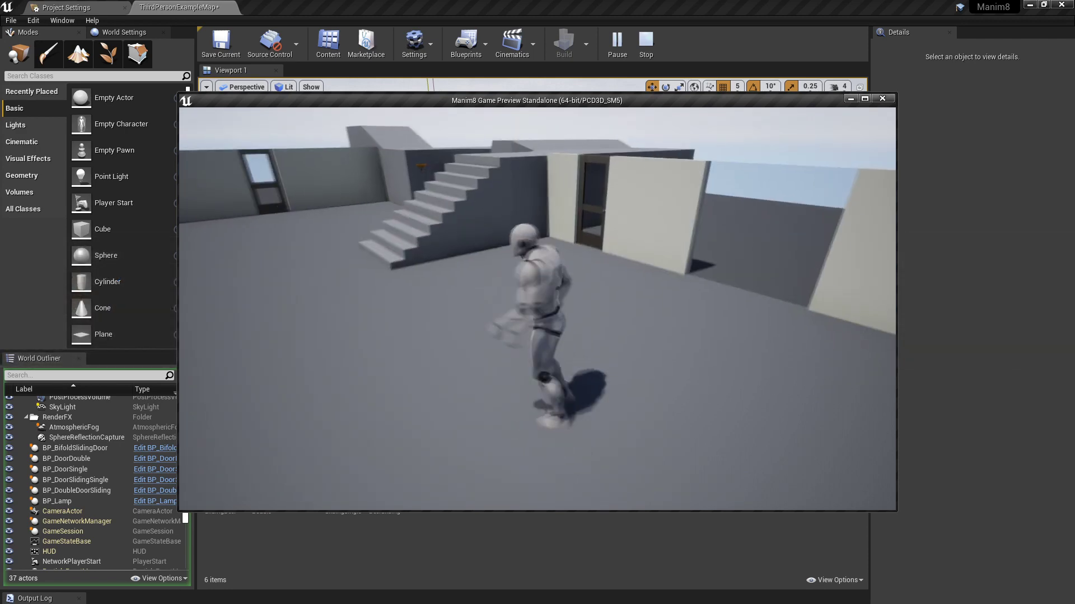
pyautogui.press('d')
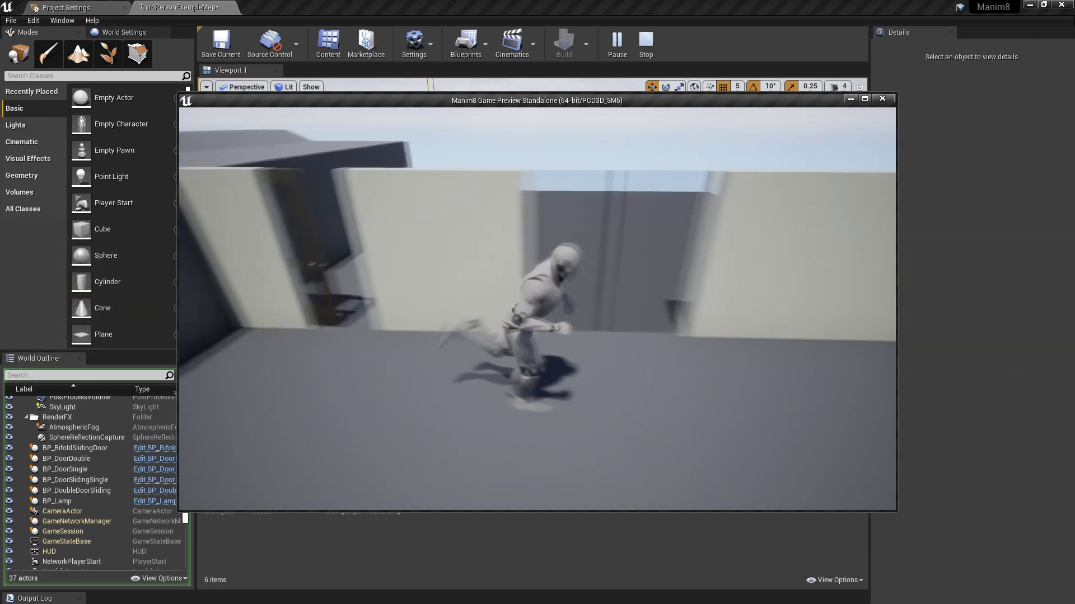
pyautogui.press('s')
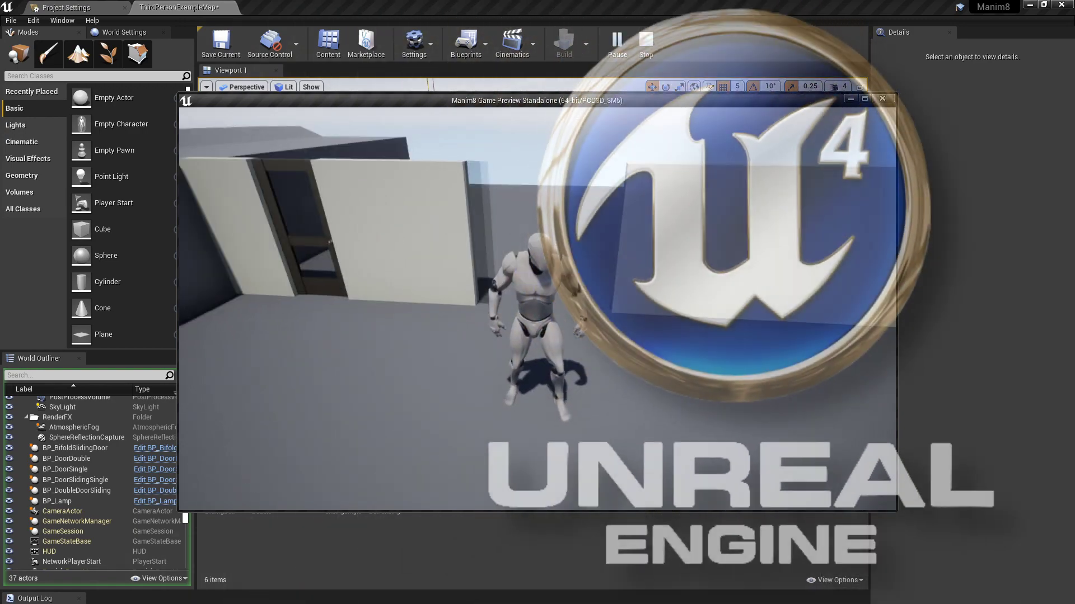
pyautogui.press('d')
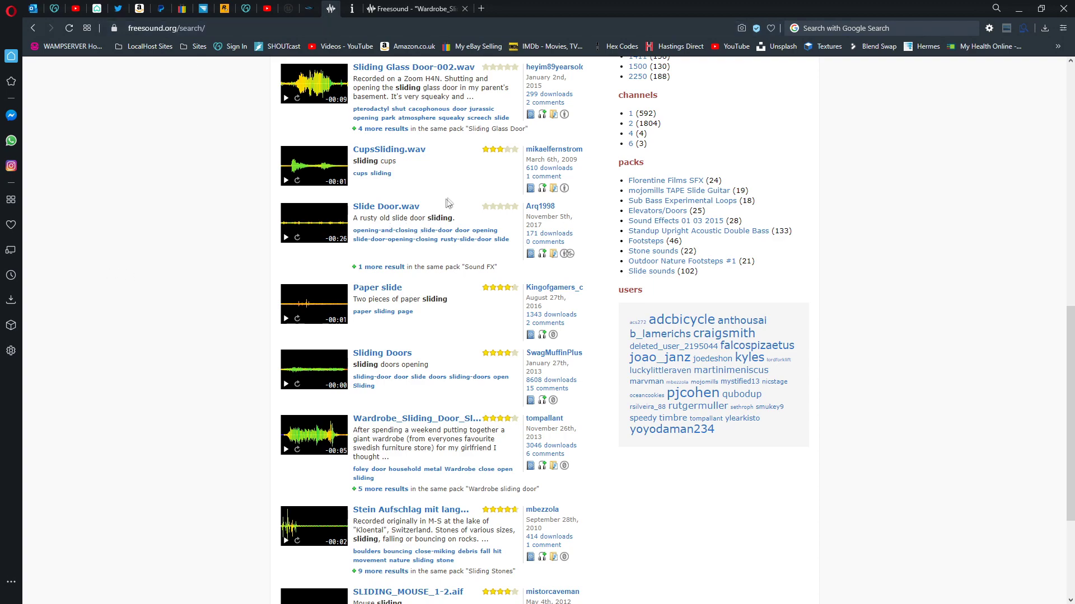
# Step: Switch to the browser and review the Freesound results for "sliding" to find a suitable door sound
pyautogui.scroll(15, 242, 219)
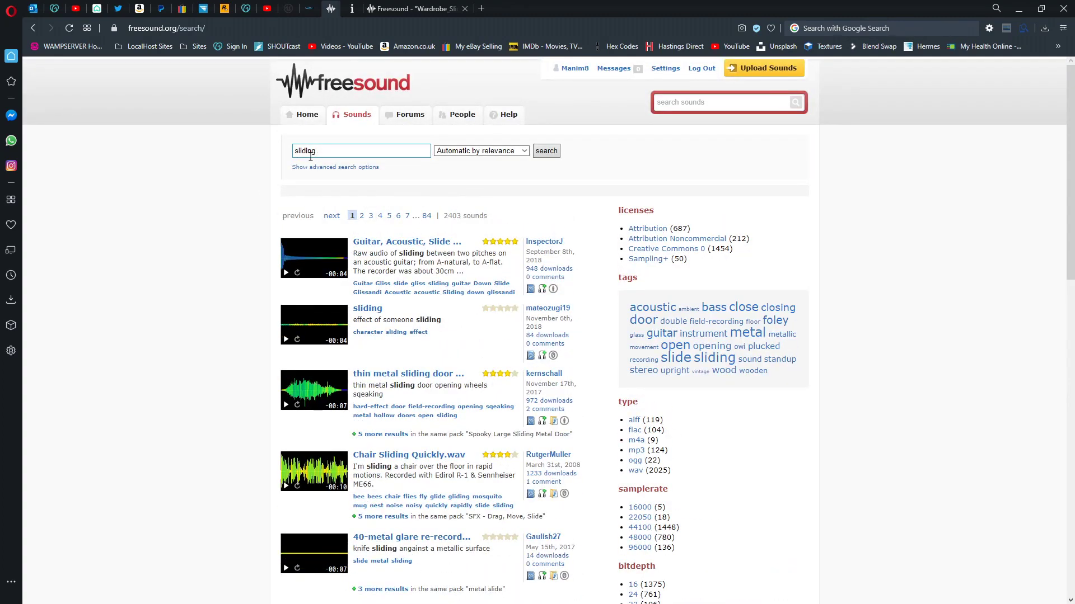
pyautogui.scroll(-3, 256, 173)
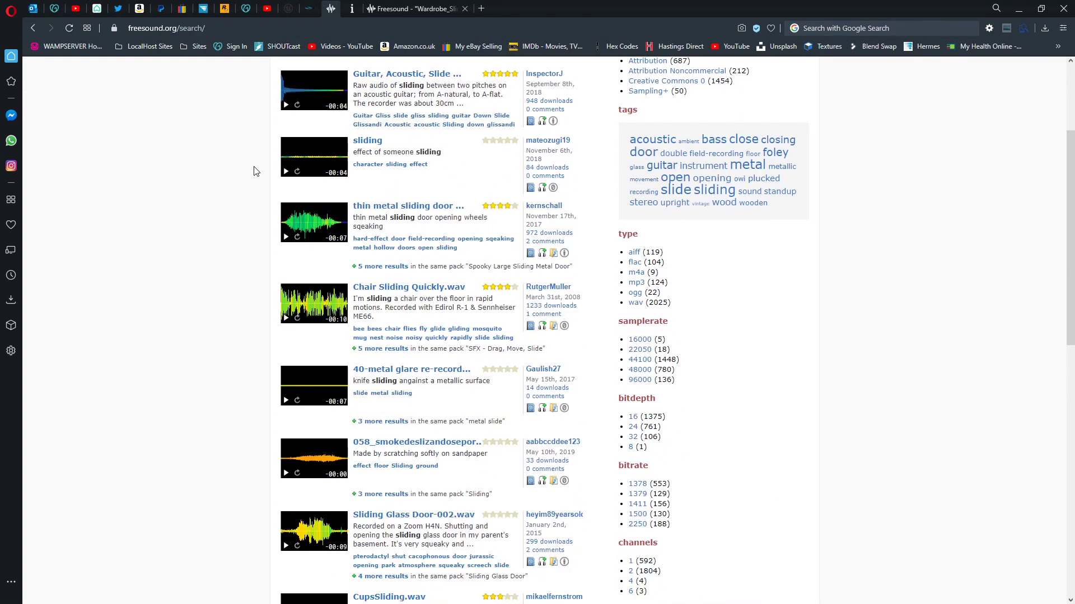
pyautogui.scroll(-3, 253, 162)
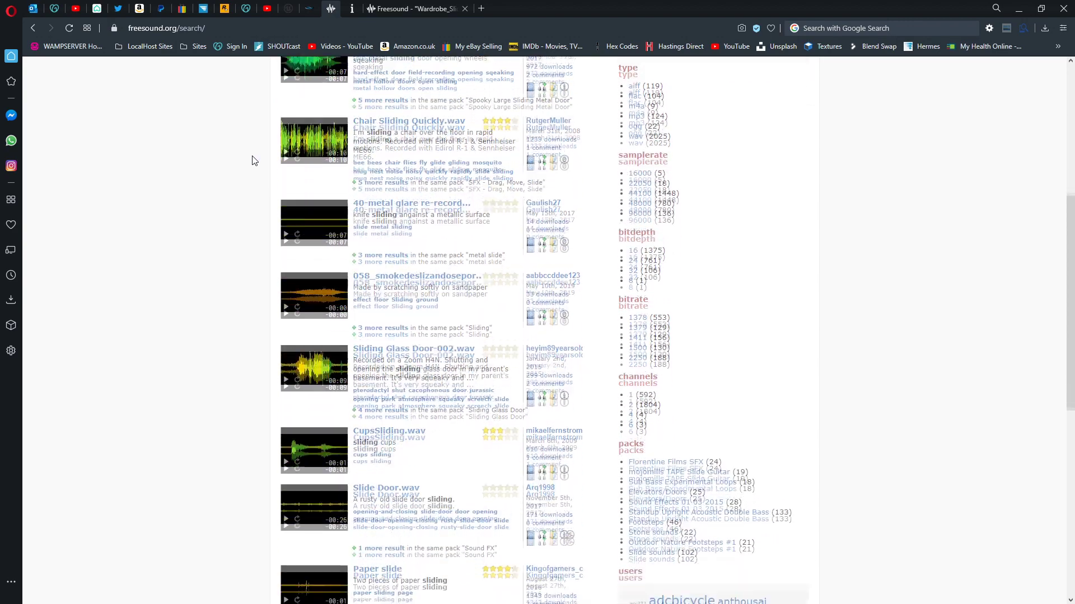
pyautogui.scroll(-2, 257, 246)
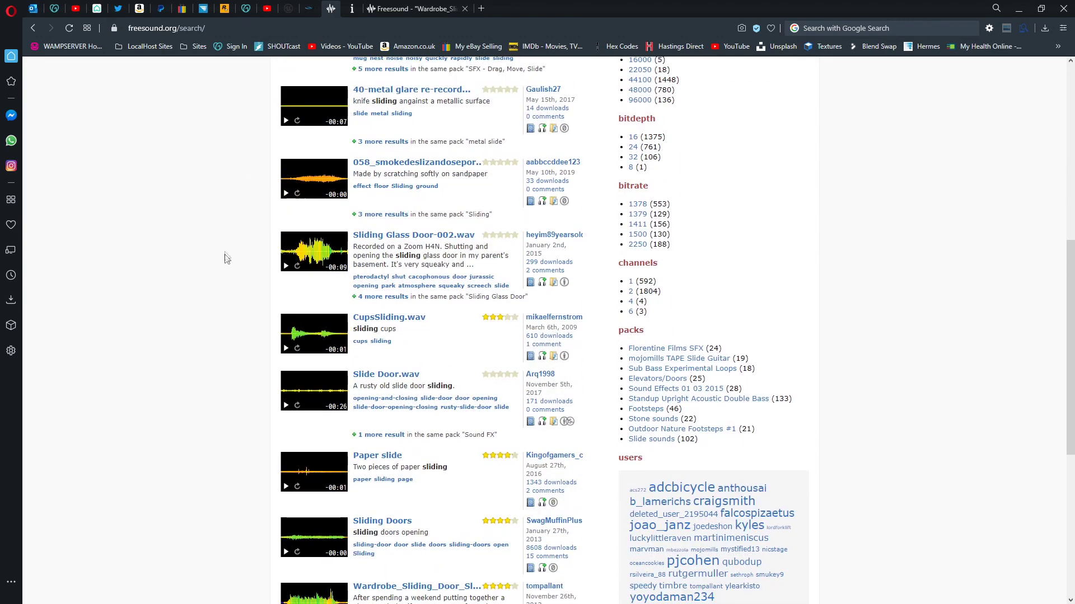
pyautogui.scroll(-3, 230, 255)
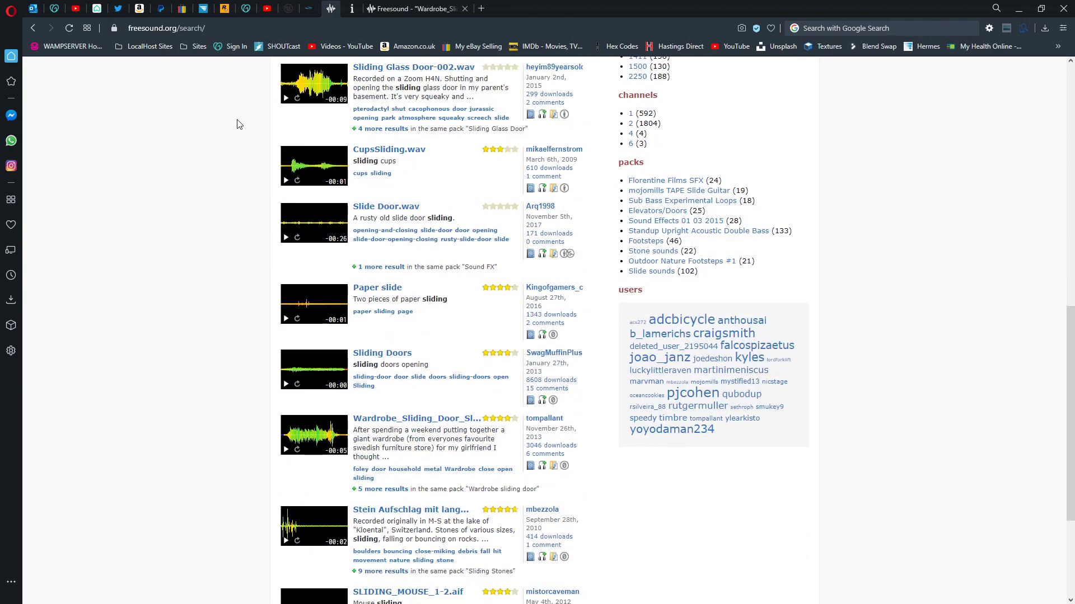
# Step: Open the Wardrobe_Sliding_Door_Slow_001.aif sound page, check its author credit and play the sound
pyautogui.click(412, 8)
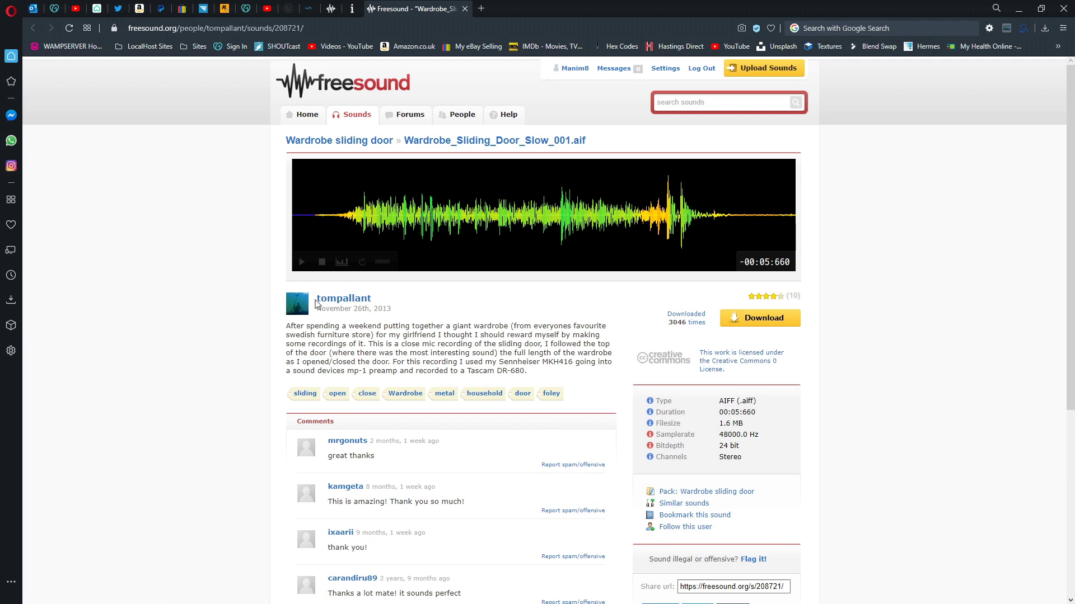
pyautogui.moveTo(317, 304); pyautogui.dragTo(412, 301)
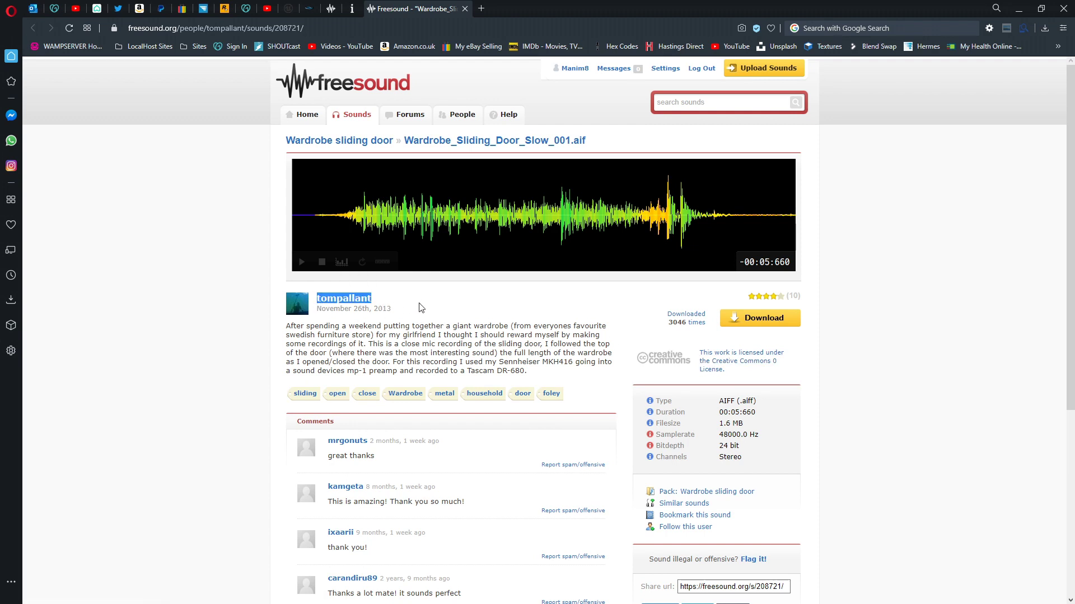
pyautogui.click(356, 332)
pyautogui.click(301, 262)
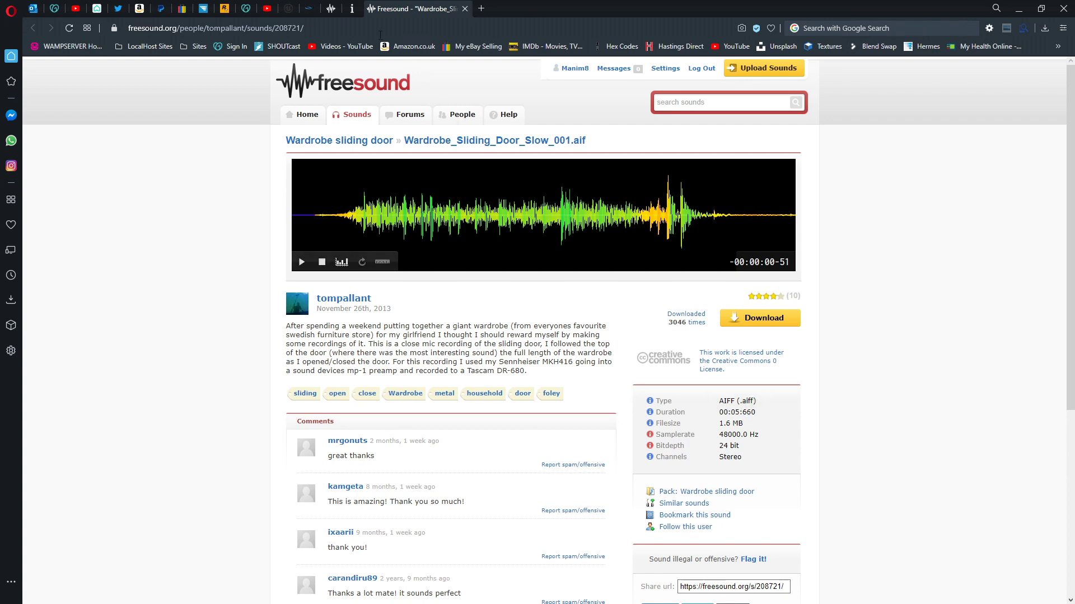
# Step: Revisit the wardrobe sliding door entry in the search results, return to its sound page and minimise the browser
pyautogui.click(331, 8)
pyautogui.scroll(-2, 251, 313)
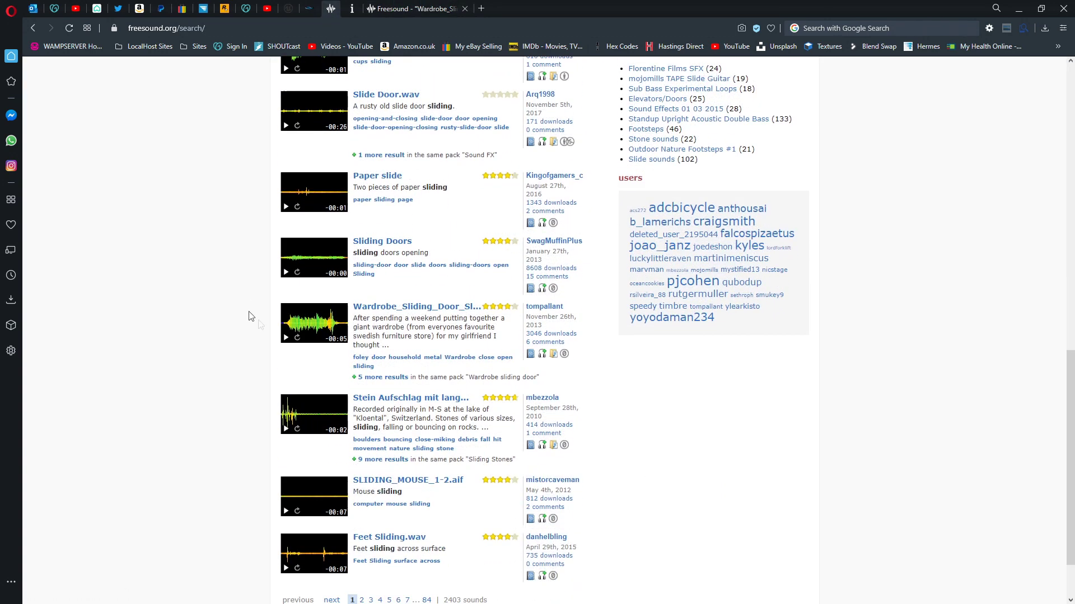
pyautogui.click(431, 8)
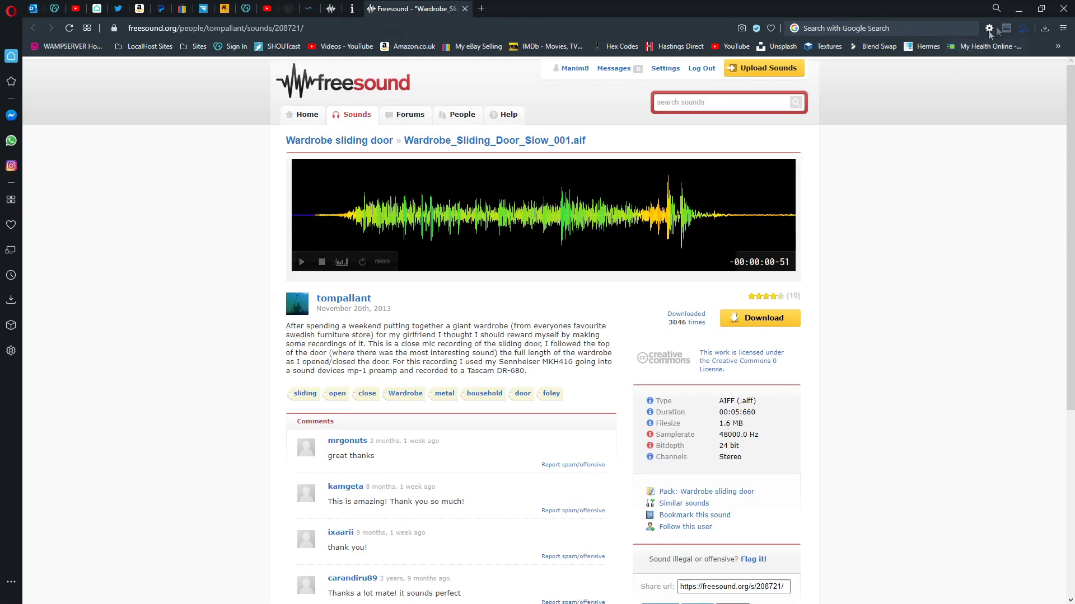
pyautogui.click(1018, 8)
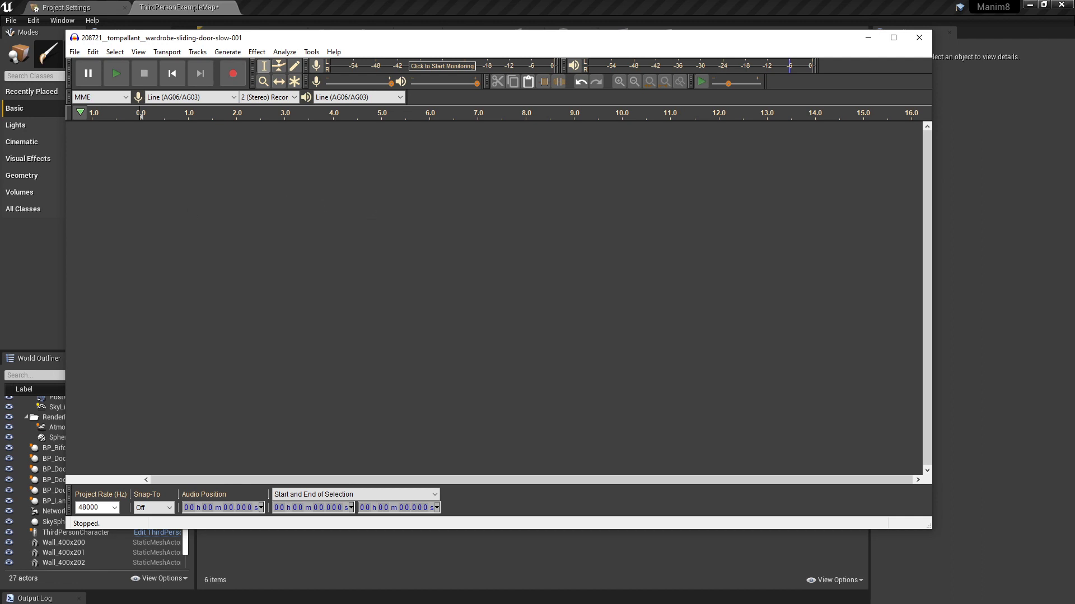
# Step: Play the start of the wardrobe-sliding-door-slow-001 recording in Audacity and stop the playback
pyautogui.moveTo(157, 175); pyautogui.dragTo(332, 293)
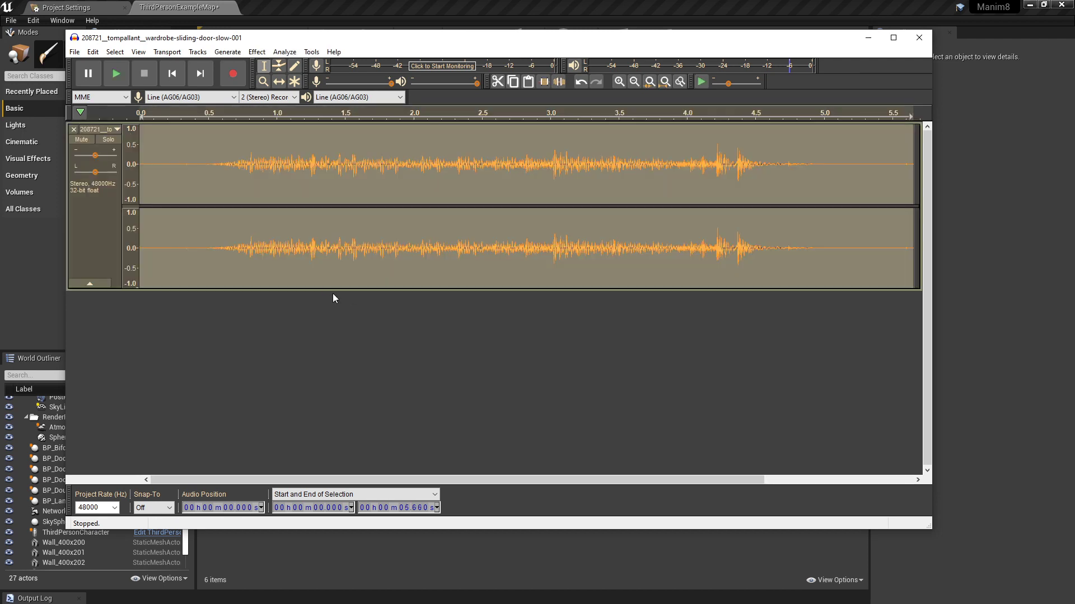
pyautogui.press('space')
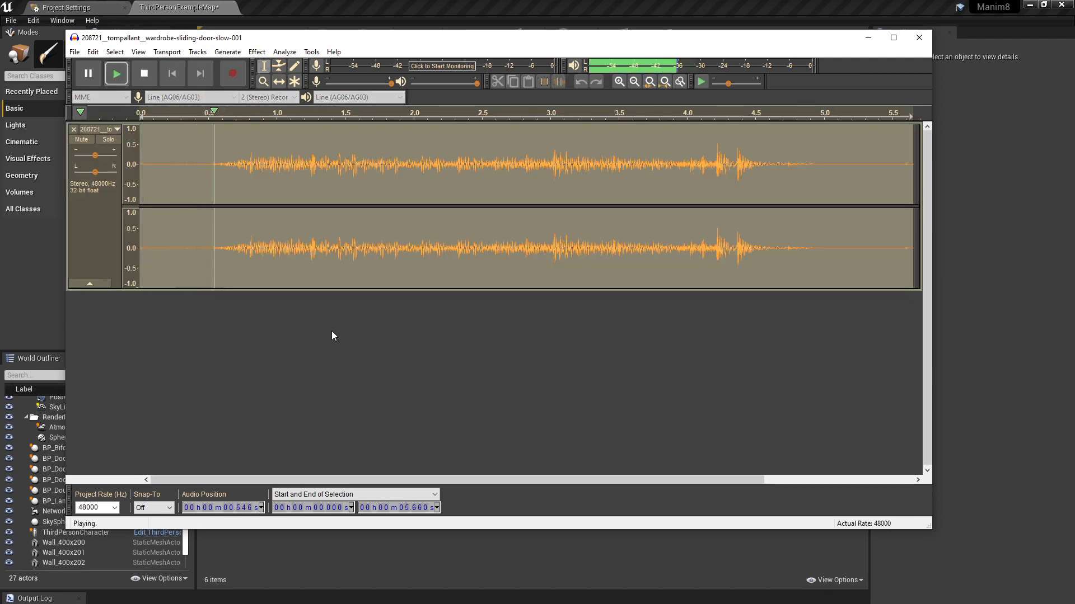
pyautogui.press('space')
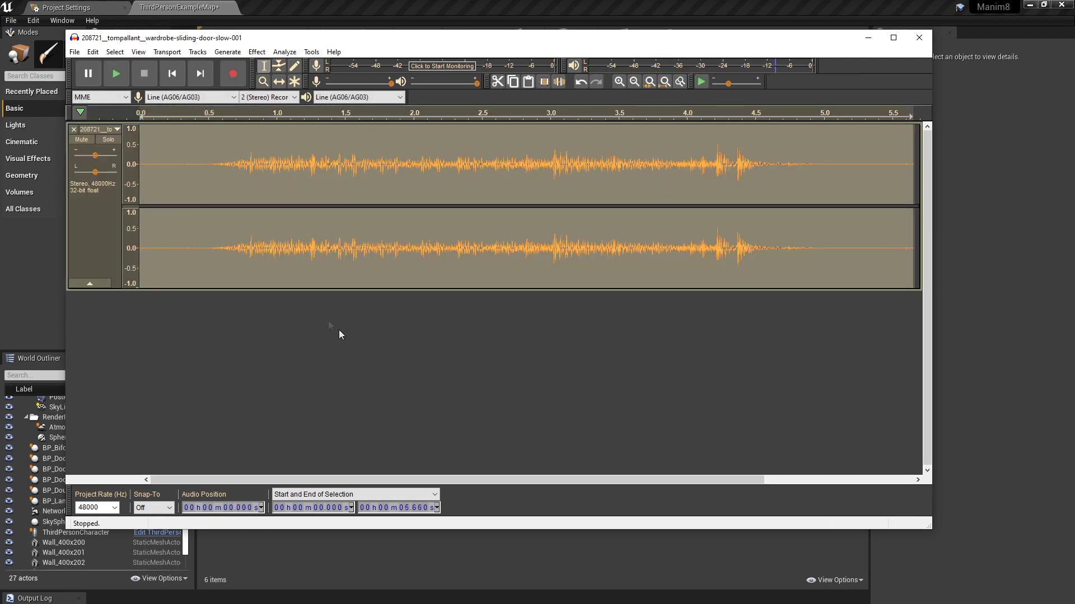
# Step: Delete the silent first 0.58 s of the track and everything after about 2.03 s of the shortened clip, and play the remainder
pyautogui.moveTo(219, 247); pyautogui.dragTo(163, 298)
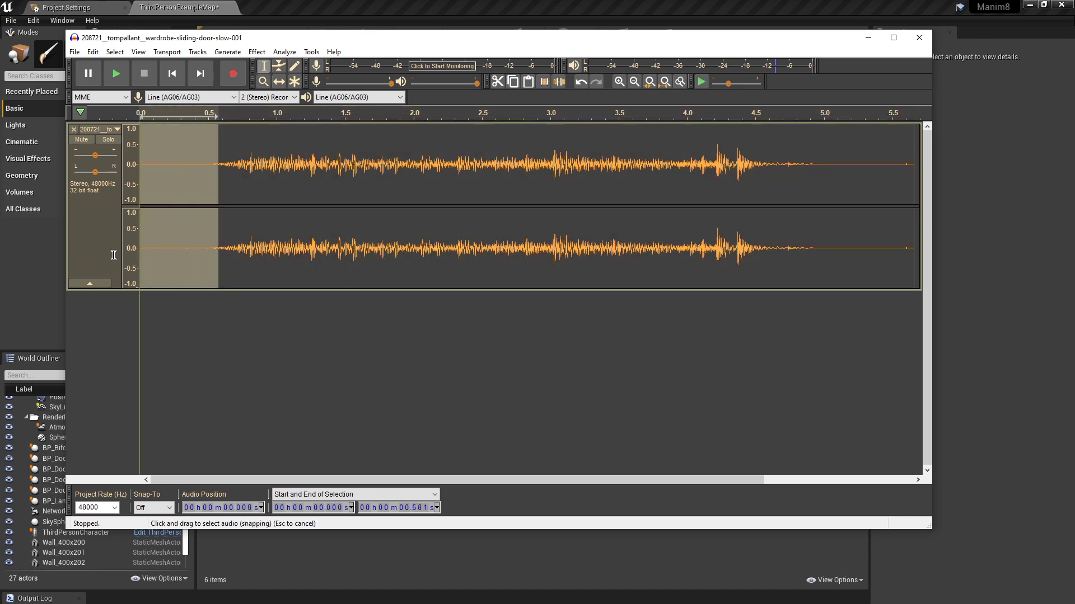
pyautogui.press('Delete')
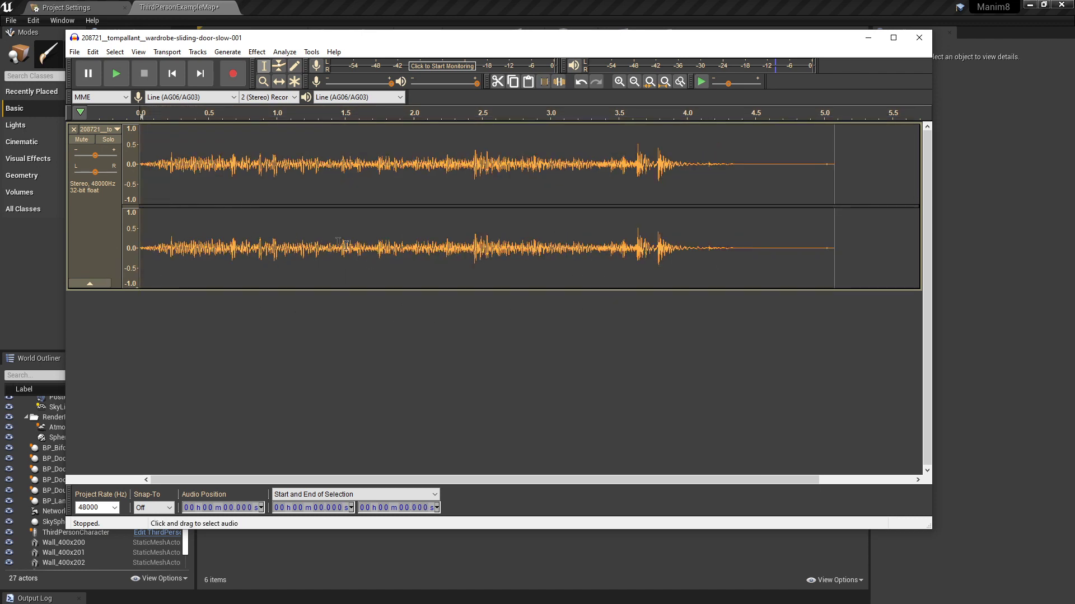
pyautogui.click(385, 270)
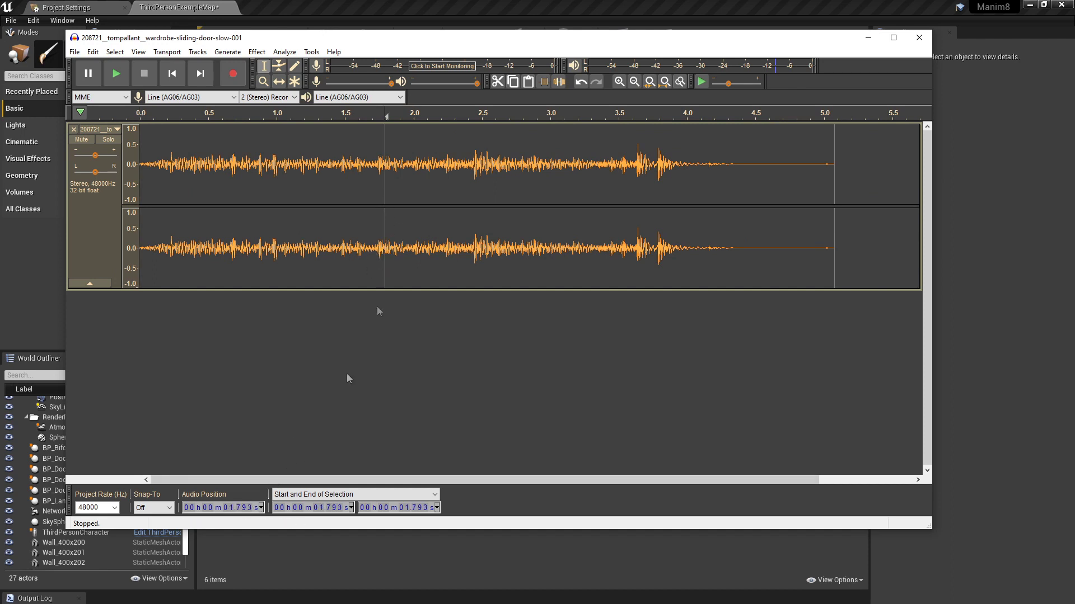
pyautogui.click(416, 248)
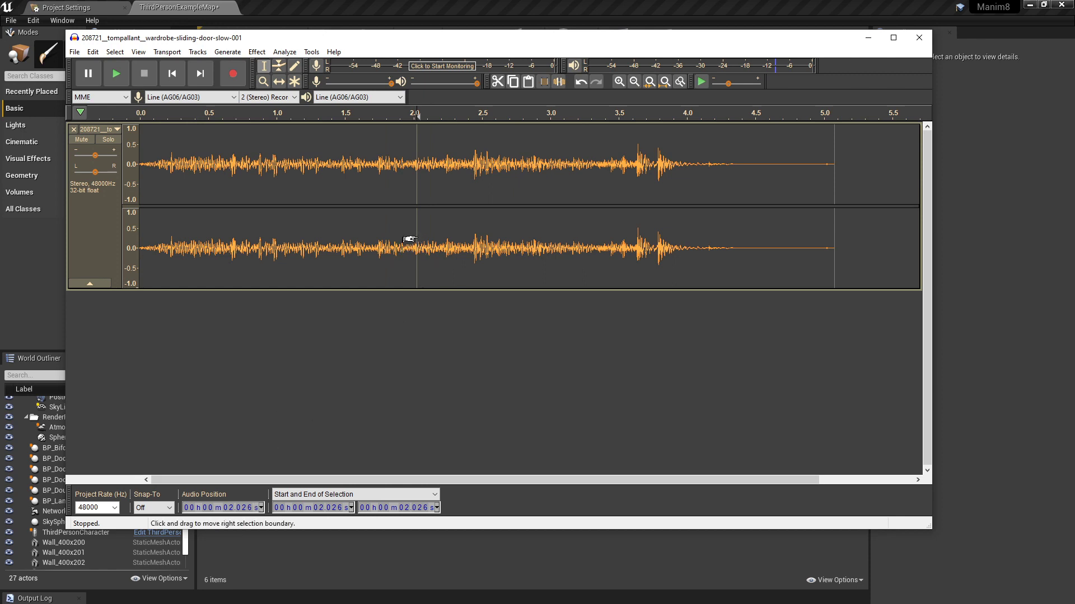
pyautogui.moveTo(418, 239); pyautogui.dragTo(836, 219)
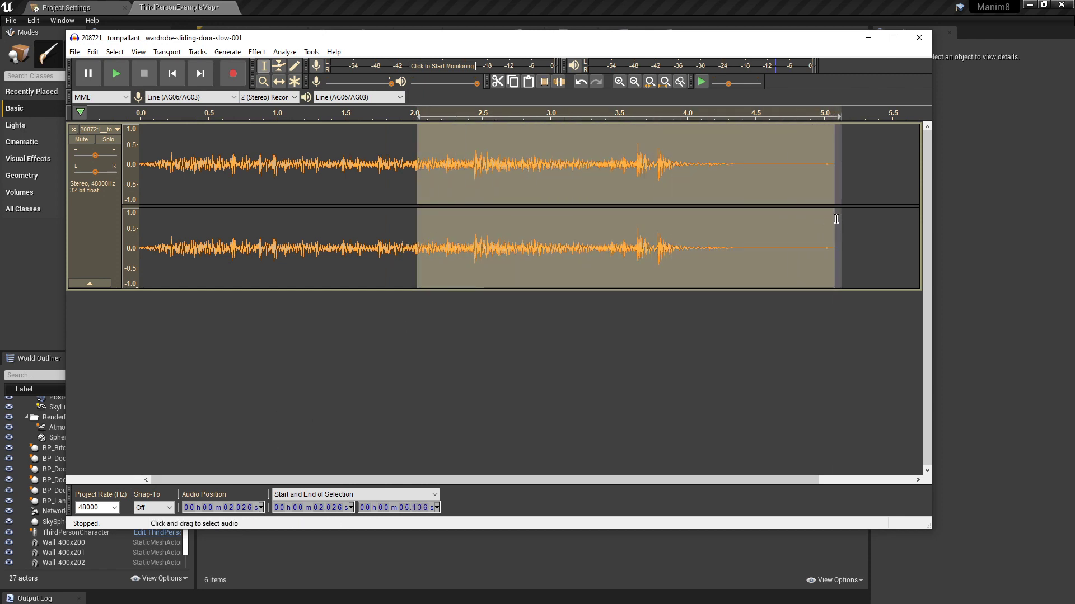
pyautogui.press('Delete')
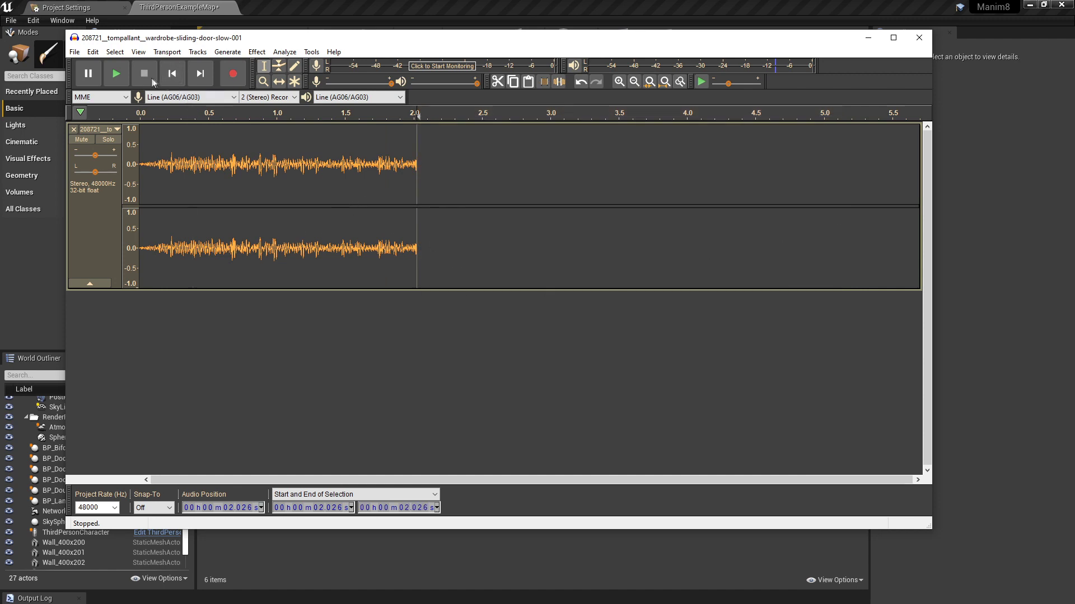
pyautogui.click(116, 75)
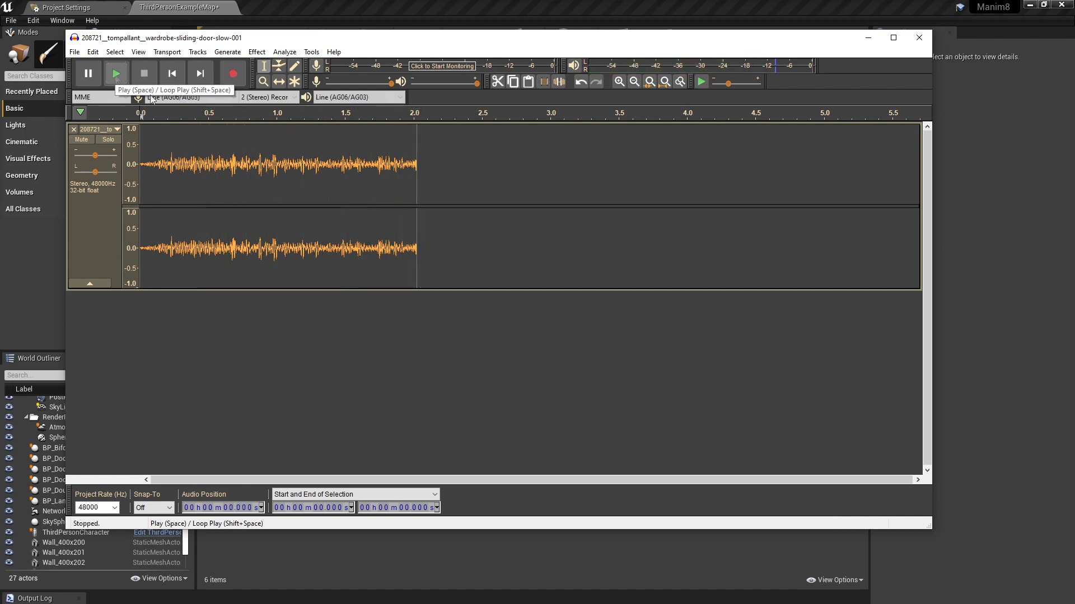
# Step: Apply a Fade Out from about 1.61 s to the end of the clip and play it from the start
pyautogui.moveTo(423, 184); pyautogui.dragTo(360, 183)
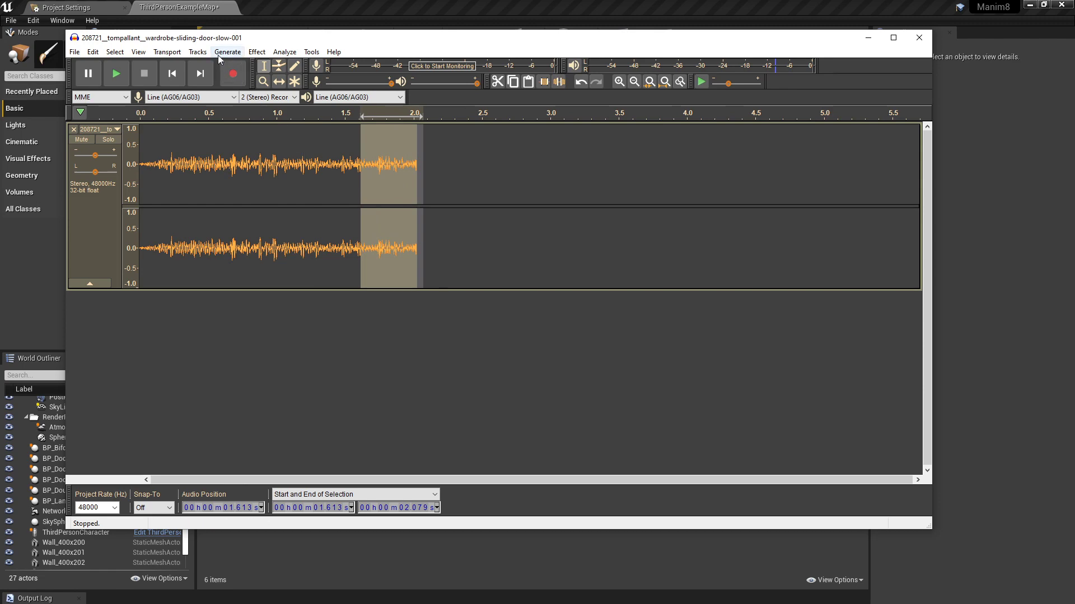
pyautogui.click(257, 52)
pyautogui.click(305, 223)
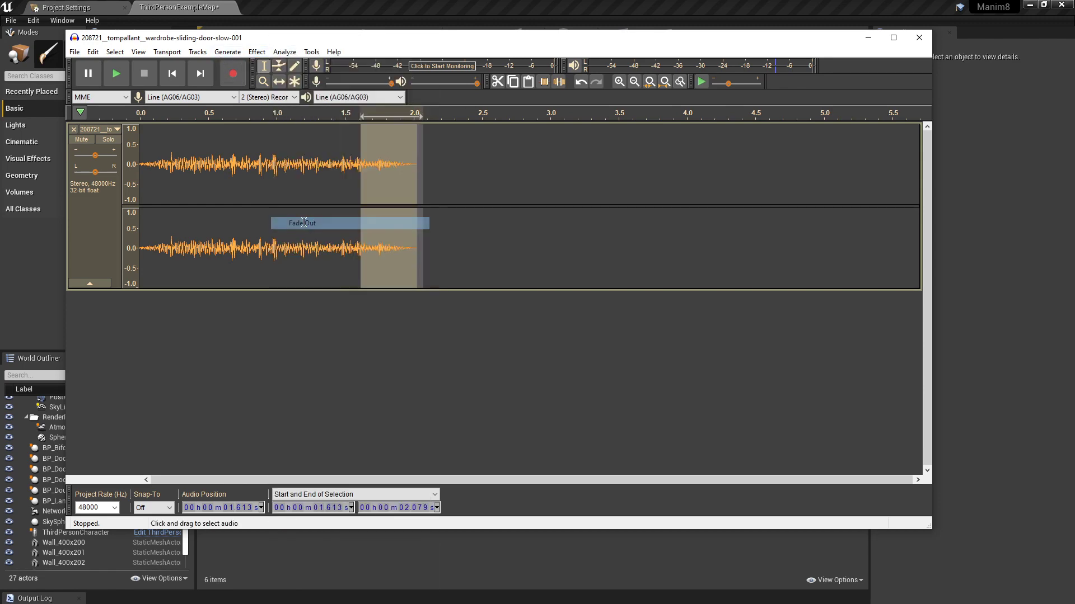
pyautogui.click(172, 73)
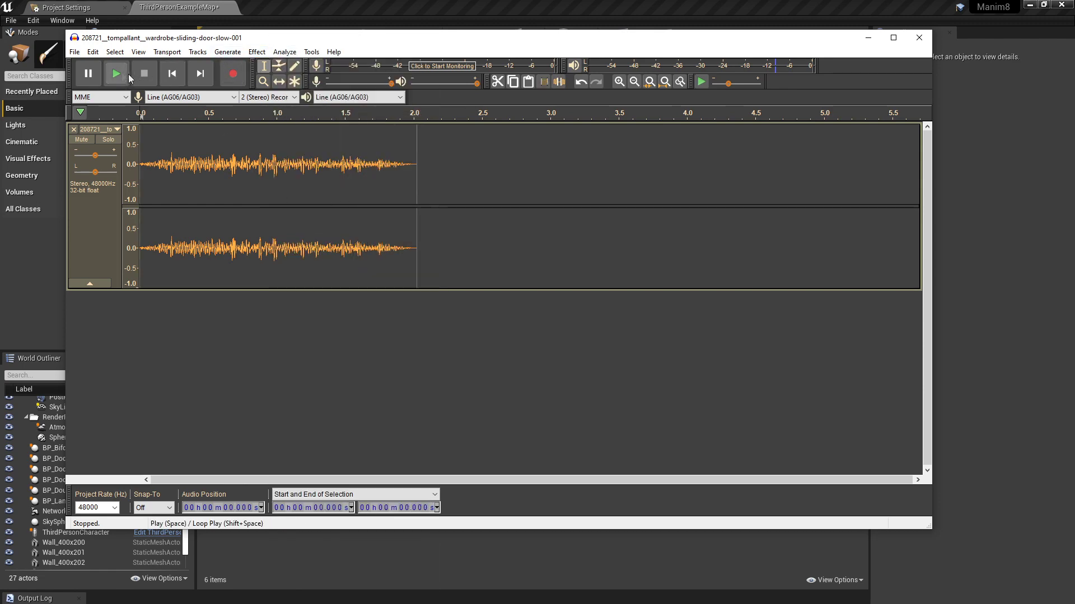
pyautogui.click(116, 73)
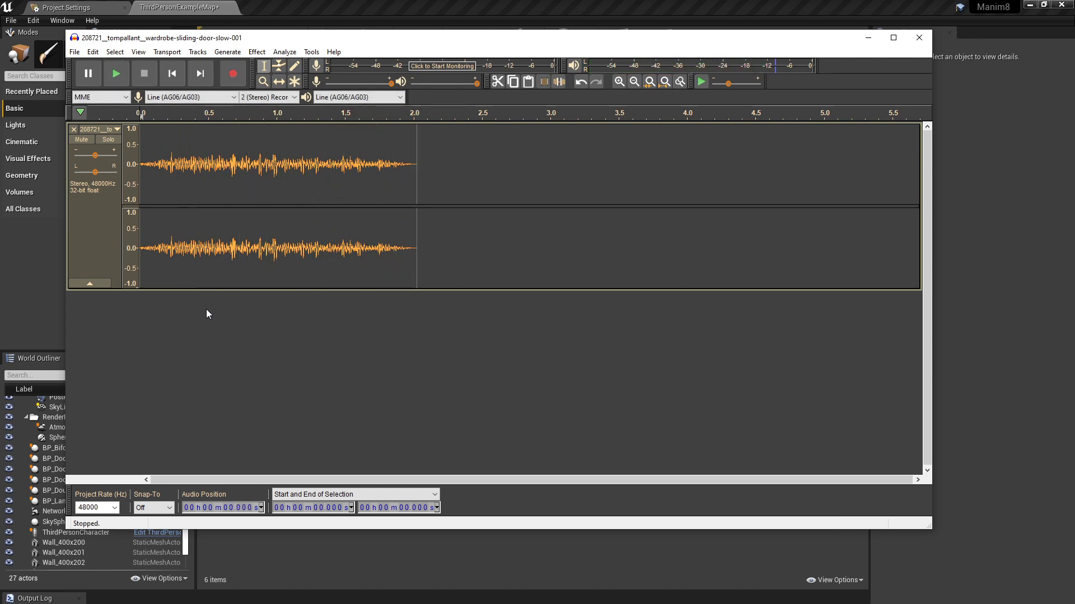
# Step: Export the clip to the Desktop as DoorSlidSFX in WAV (Microsoft) signed 16-bit PCM format, leaving the metadata tags empty
pyautogui.click(74, 52)
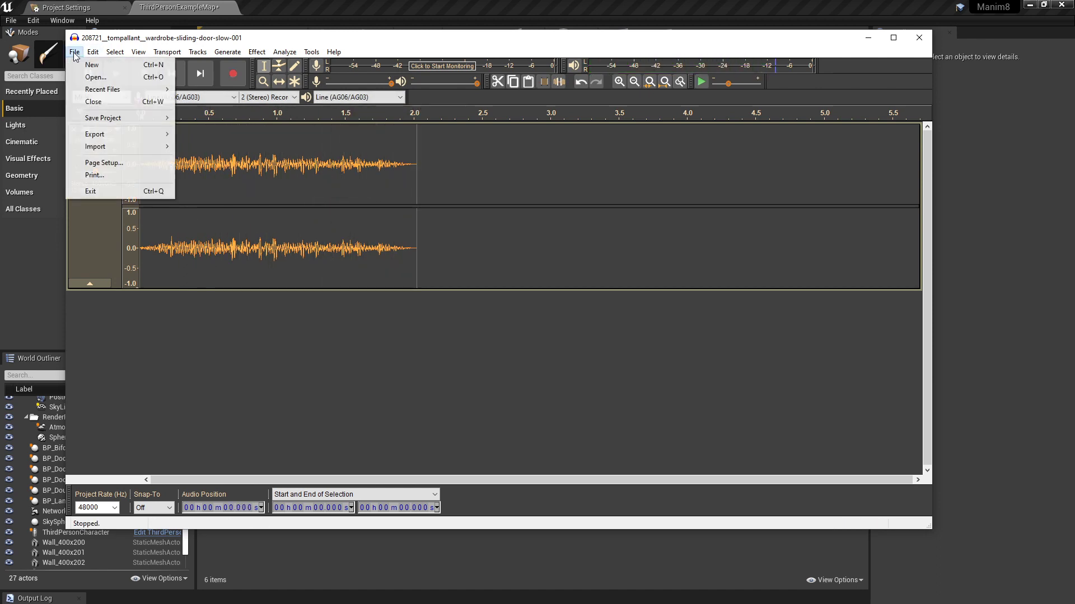
pyautogui.moveTo(104, 137)
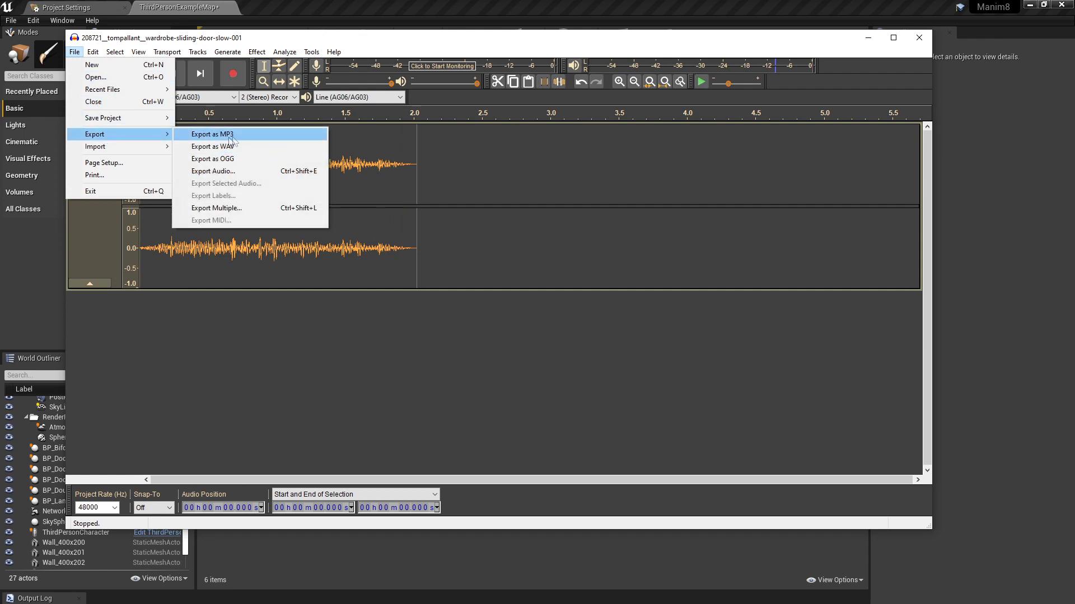
pyautogui.click(232, 146)
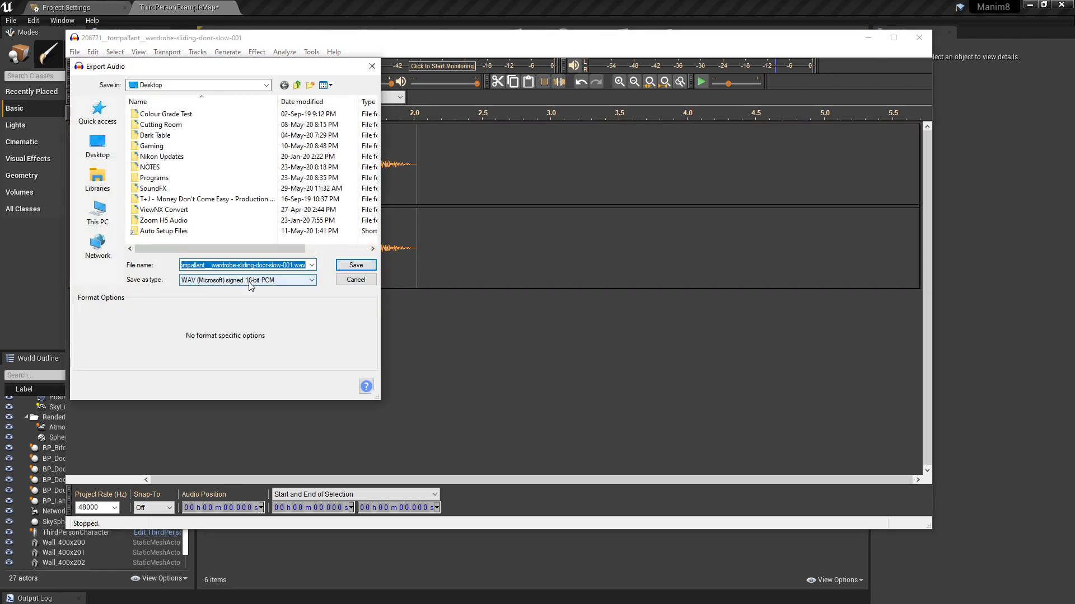
pyautogui.click(254, 281)
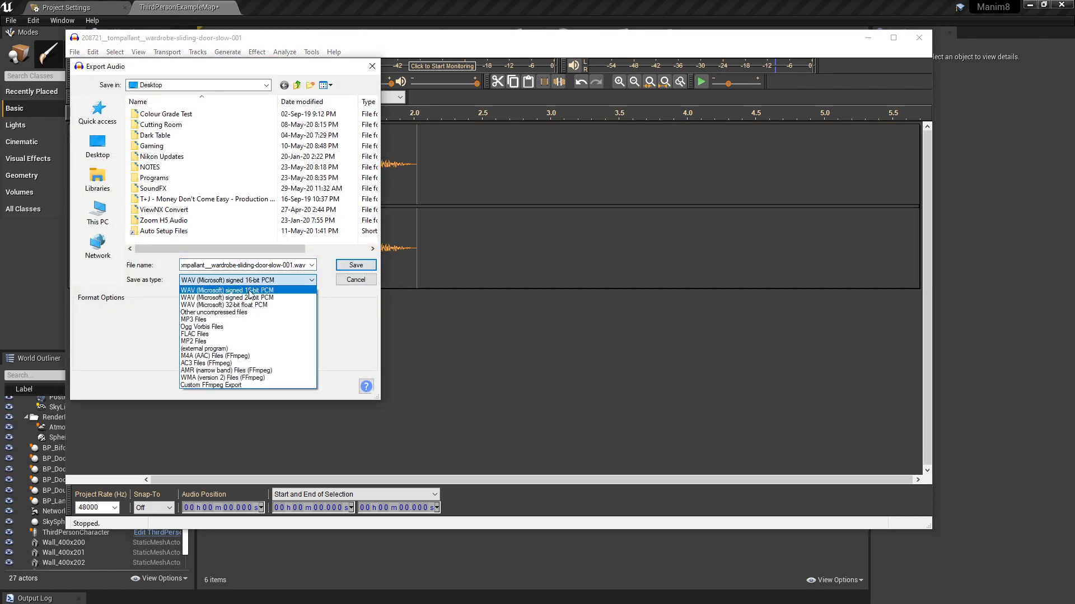
pyautogui.click(258, 287)
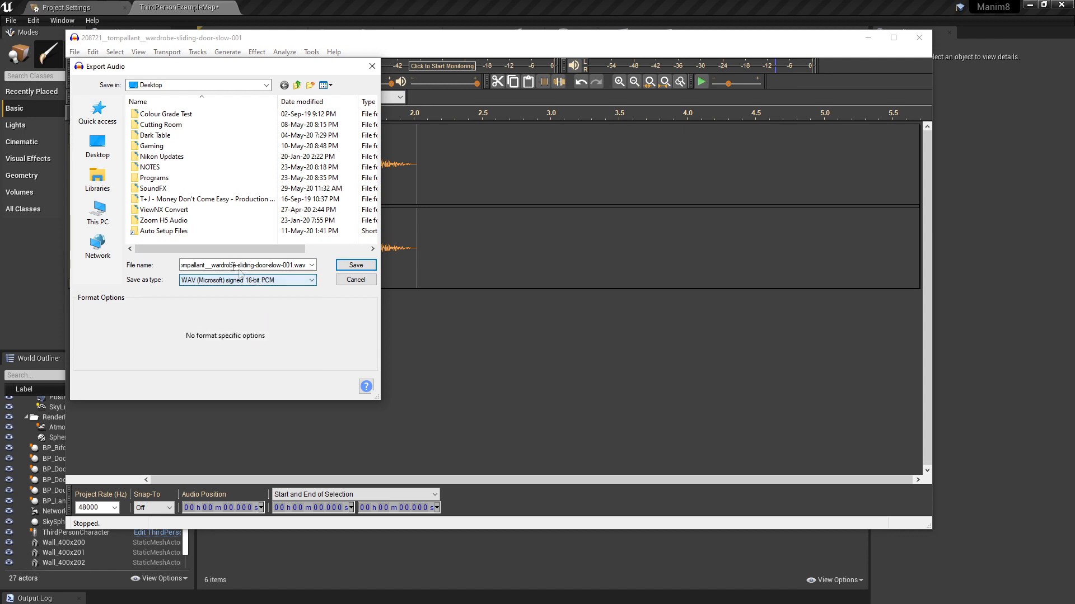
pyautogui.write('Do')
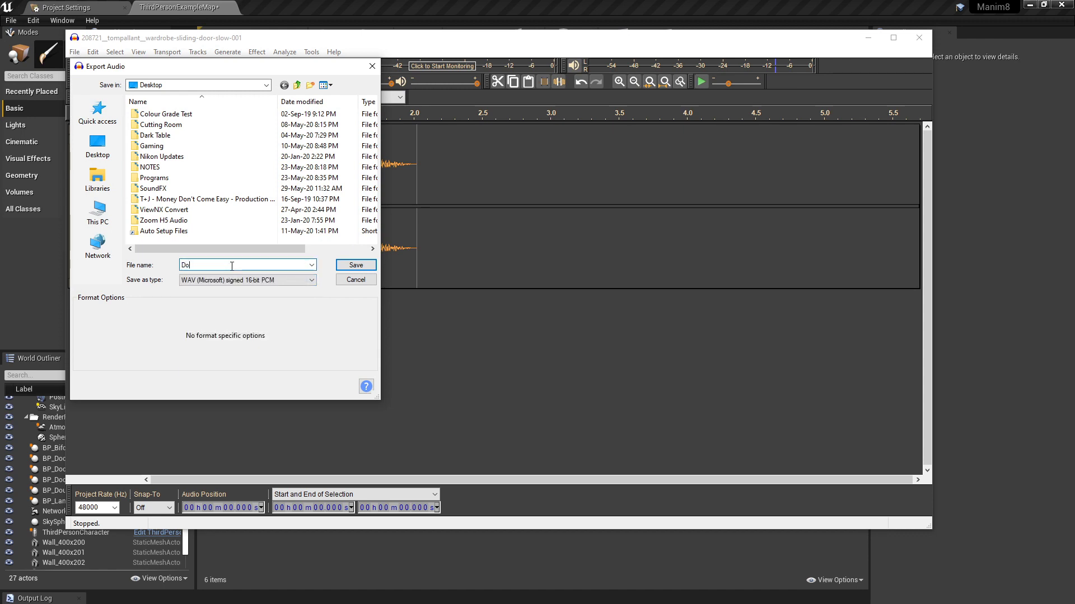
pyautogui.write('orSlidSFX')
pyautogui.press('Return')
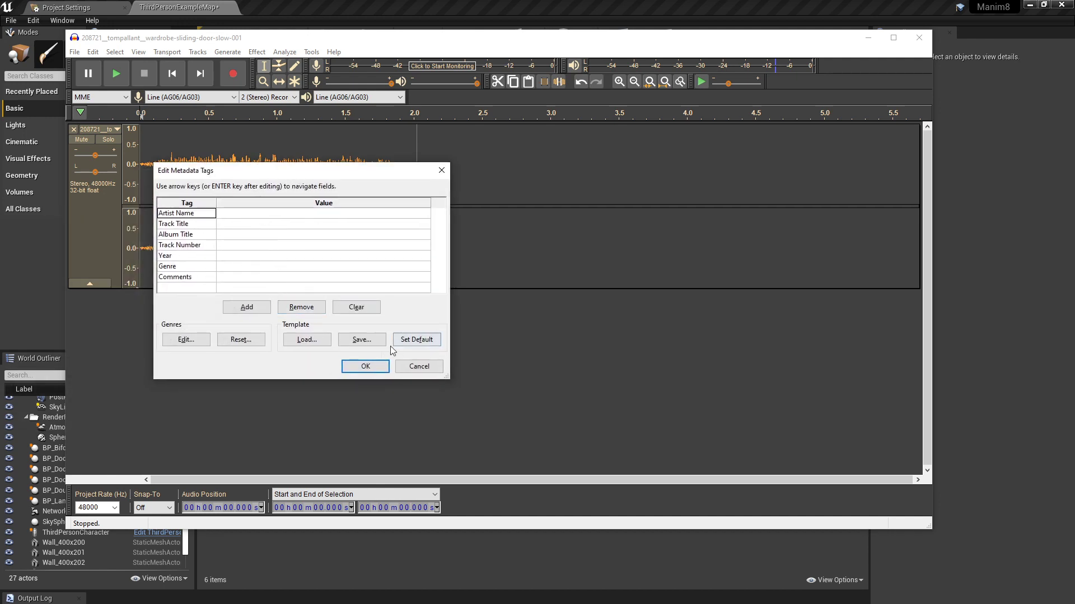
pyautogui.click(365, 366)
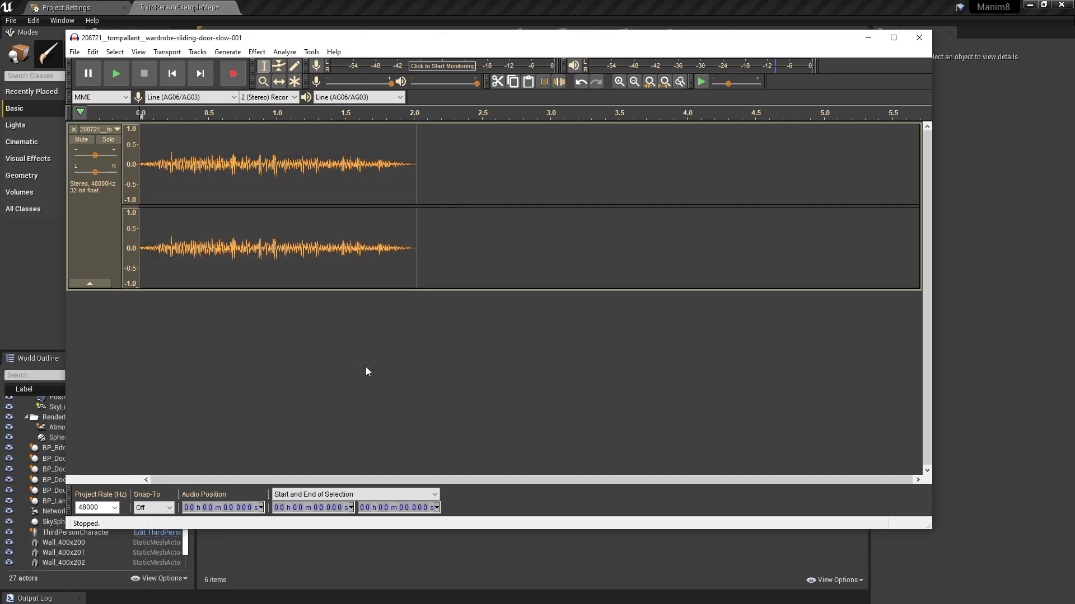
# Step: Switch to Unreal Engine, create a folder named Sounds inside Blueprints and open it
pyautogui.click(868, 37)
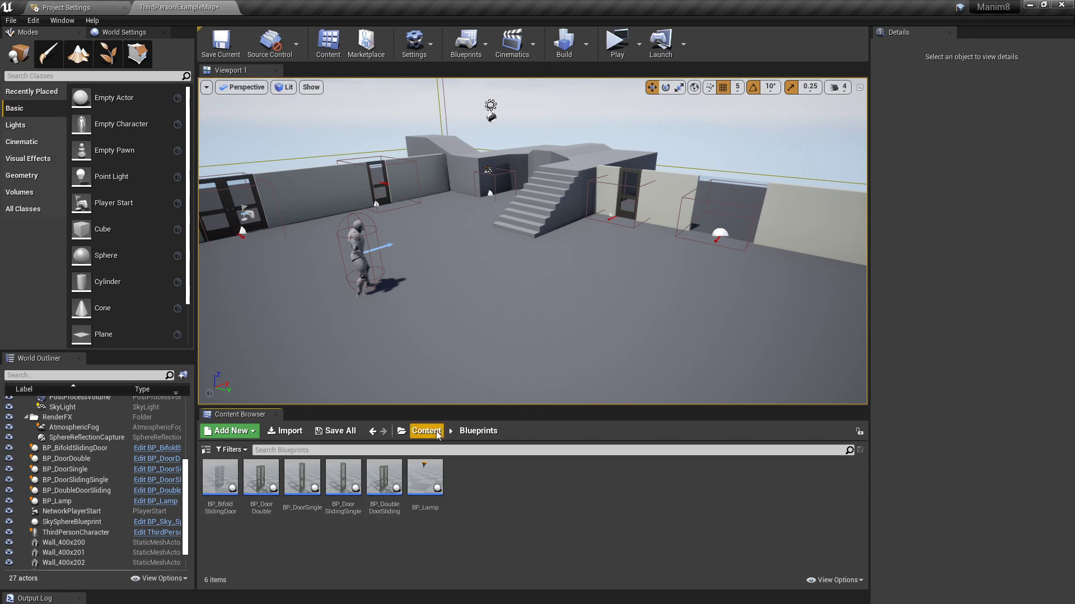
pyautogui.rightClick(476, 490)
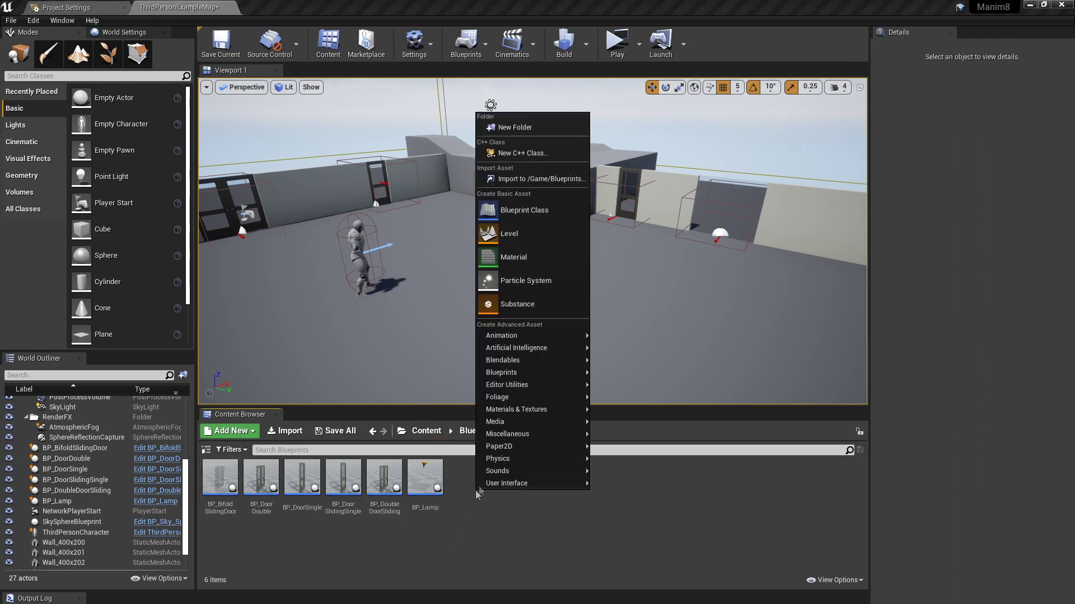
pyautogui.click(514, 127)
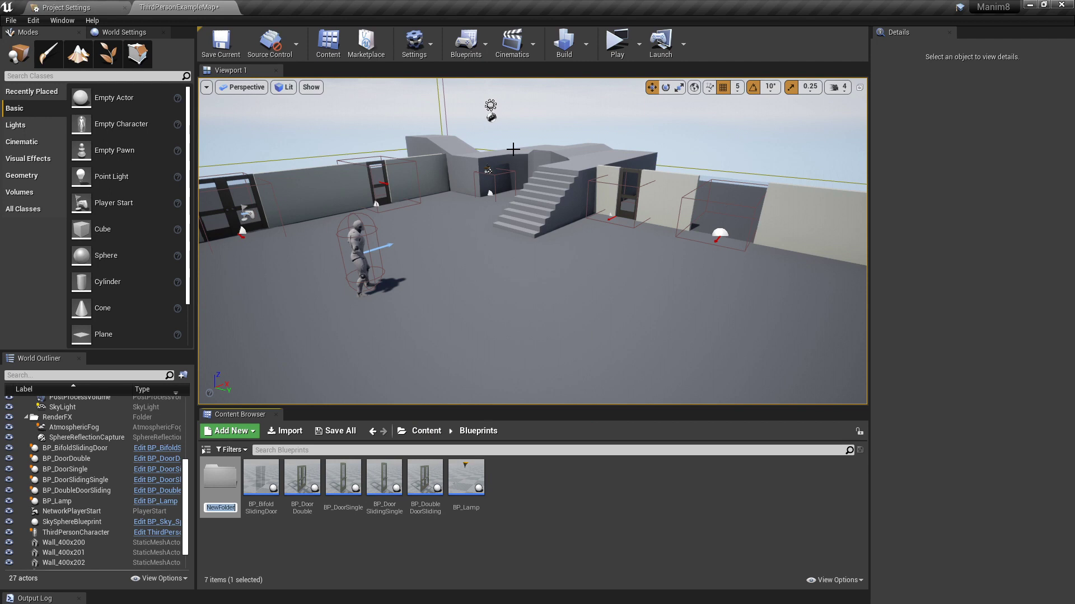
pyautogui.write('Sounds')
pyautogui.press('Return')
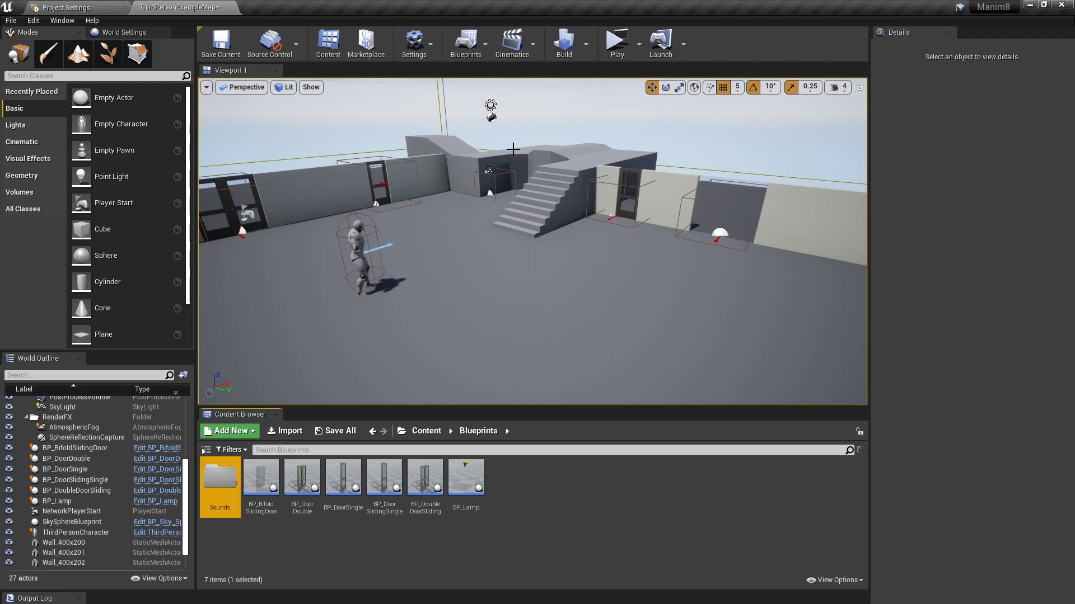
pyautogui.press('Return')
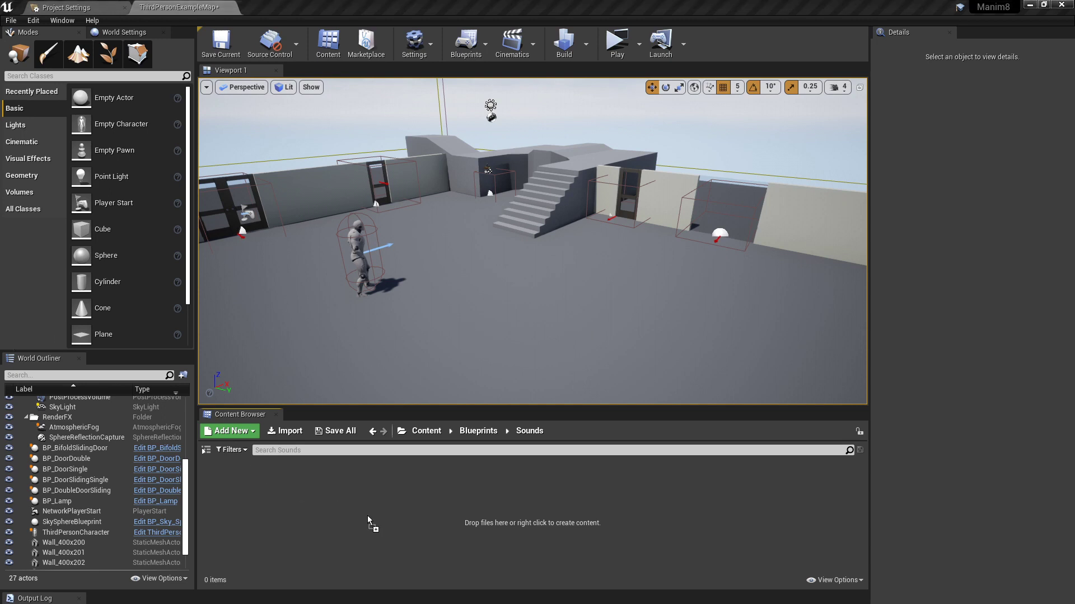
# Step: Import the DoorSlidSFX file into the Sounds folder and create a sound cue from it with the default name
pyautogui.moveTo(367, 516); pyautogui.dragTo(367, 515)
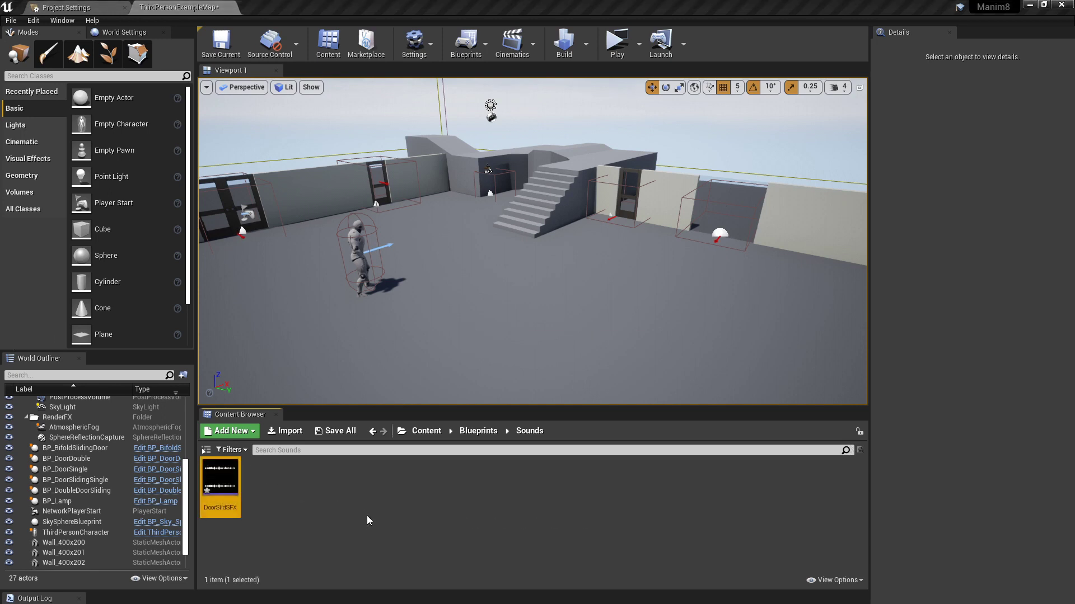
pyautogui.moveTo(218, 480)
pyautogui.click(218, 481)
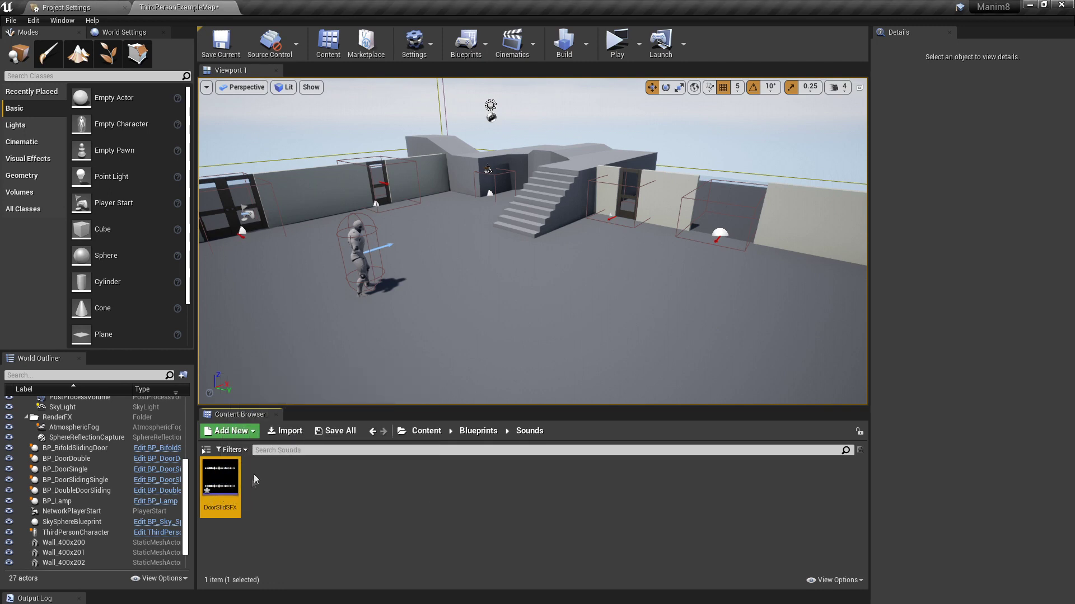
pyautogui.rightClick(222, 488)
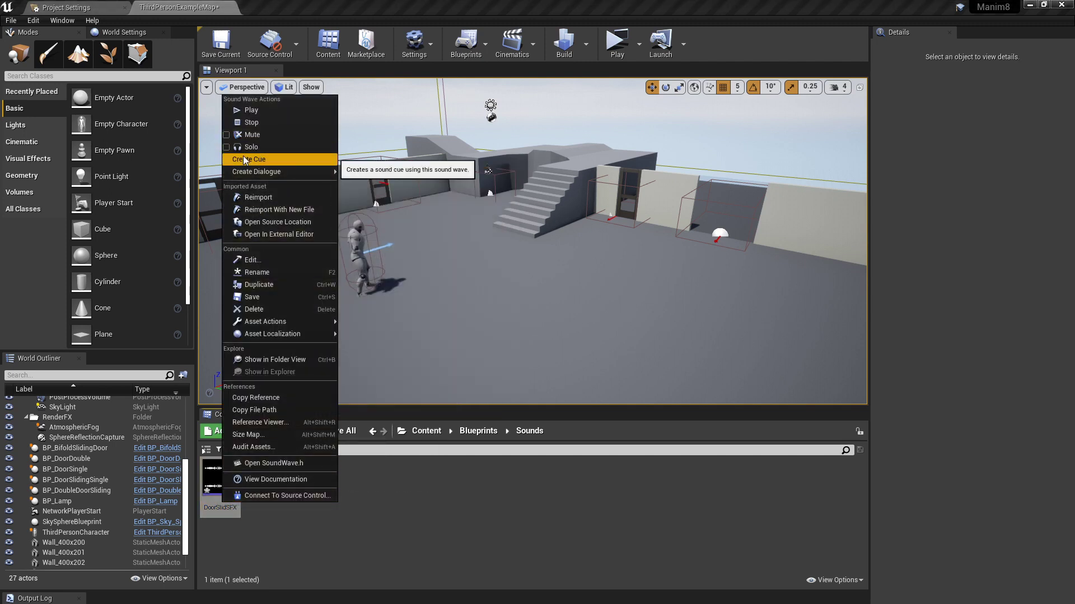
pyautogui.click(270, 161)
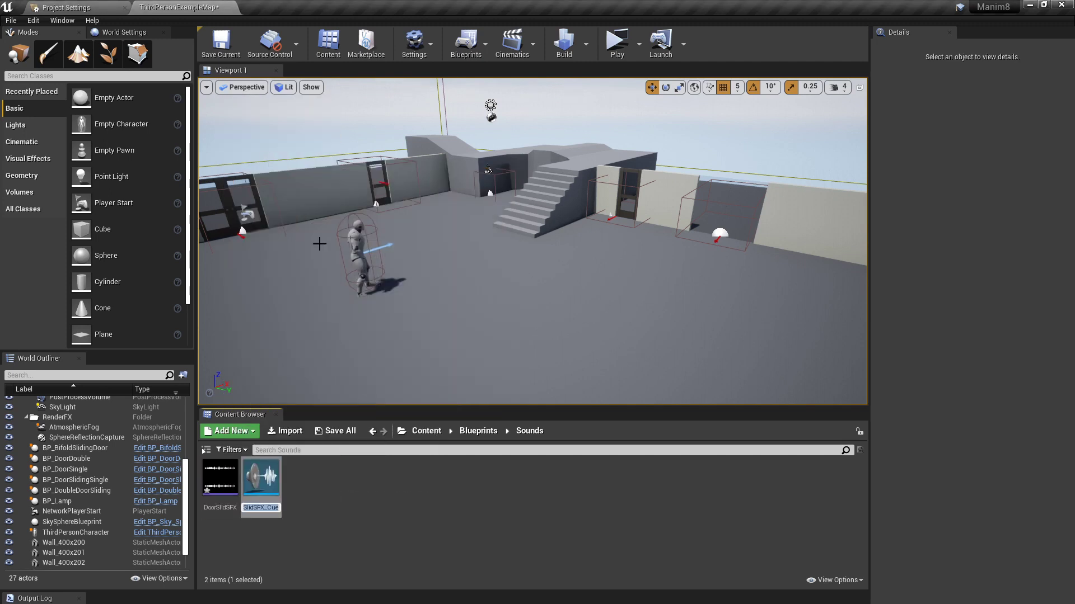
pyautogui.click(255, 507)
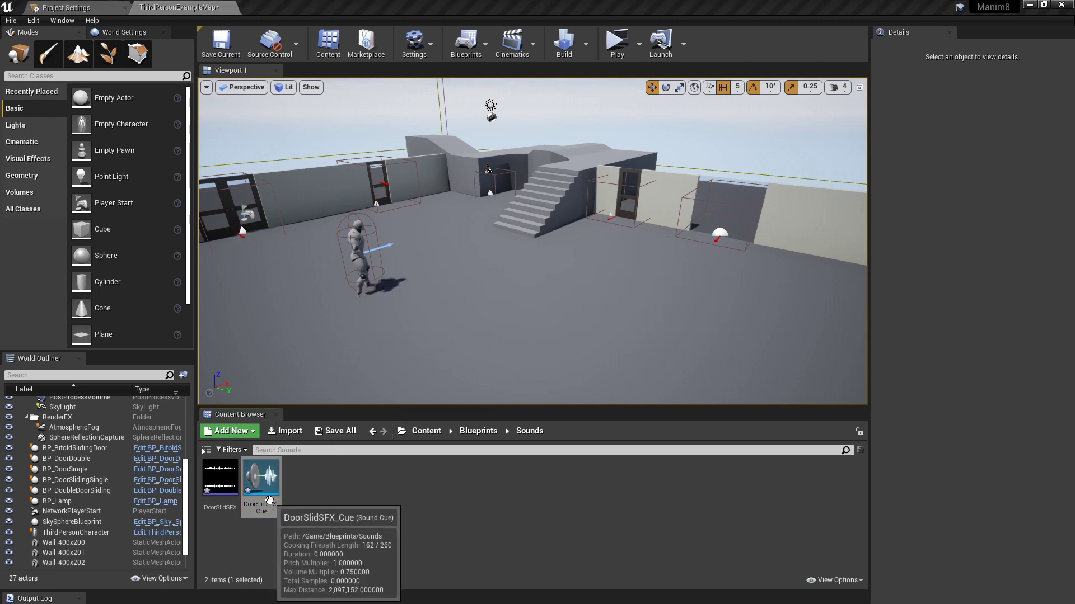
# Step: Open the DoorSlidSFX_Cue asset, inspect its Wave Player and Output nodes, then save and close it
pyautogui.moveTo(0, 140); pyautogui.dragTo(235, 128)
pyautogui.moveTo(464, 300); pyautogui.dragTo(363, 237, button='right')
pyautogui.click(321, 265)
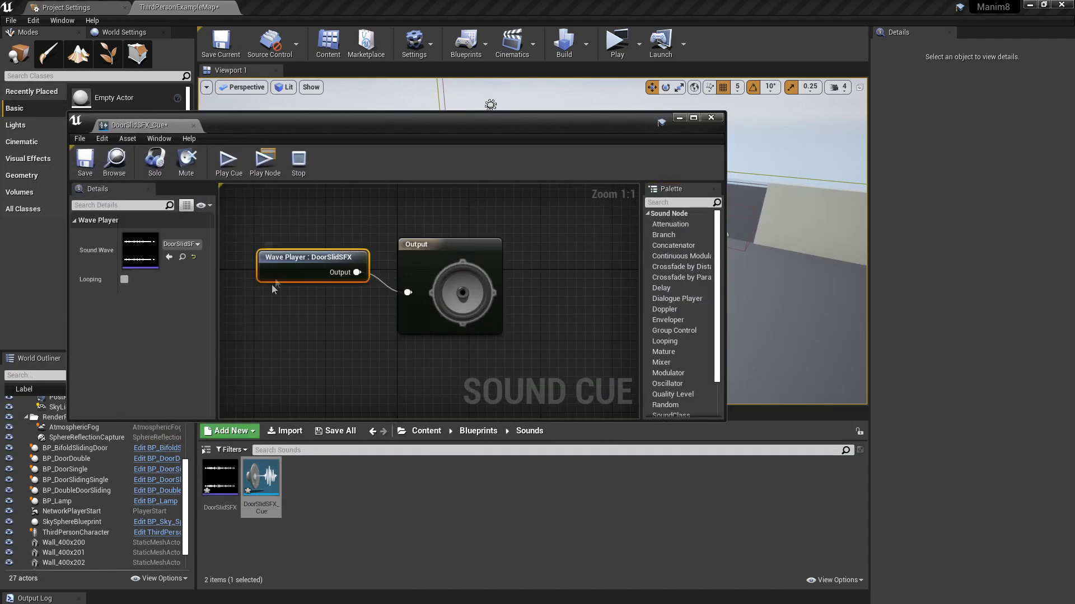
pyautogui.click(444, 254)
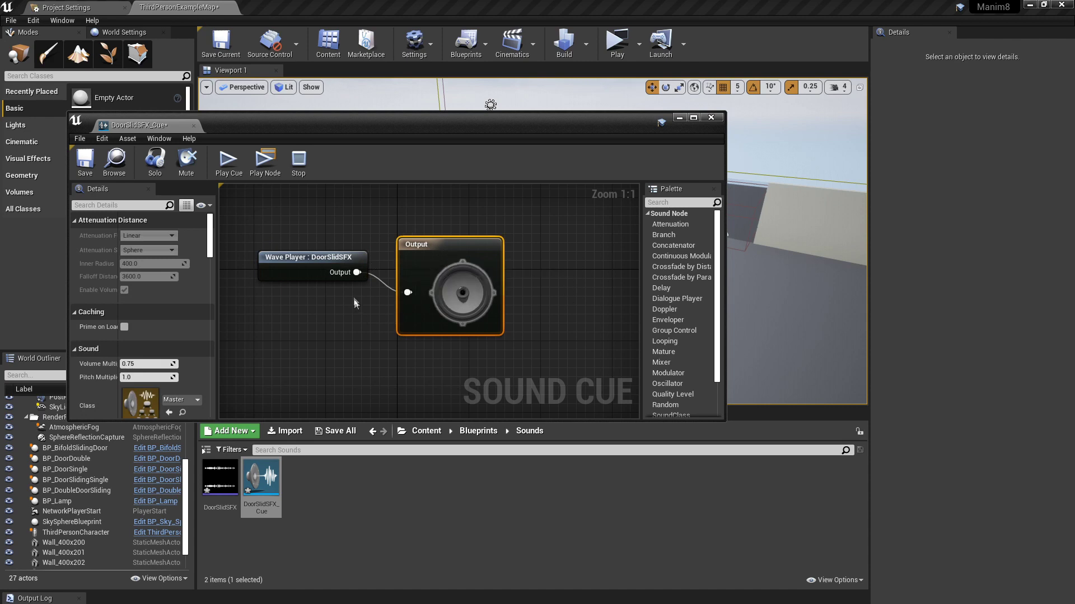
pyautogui.click(85, 163)
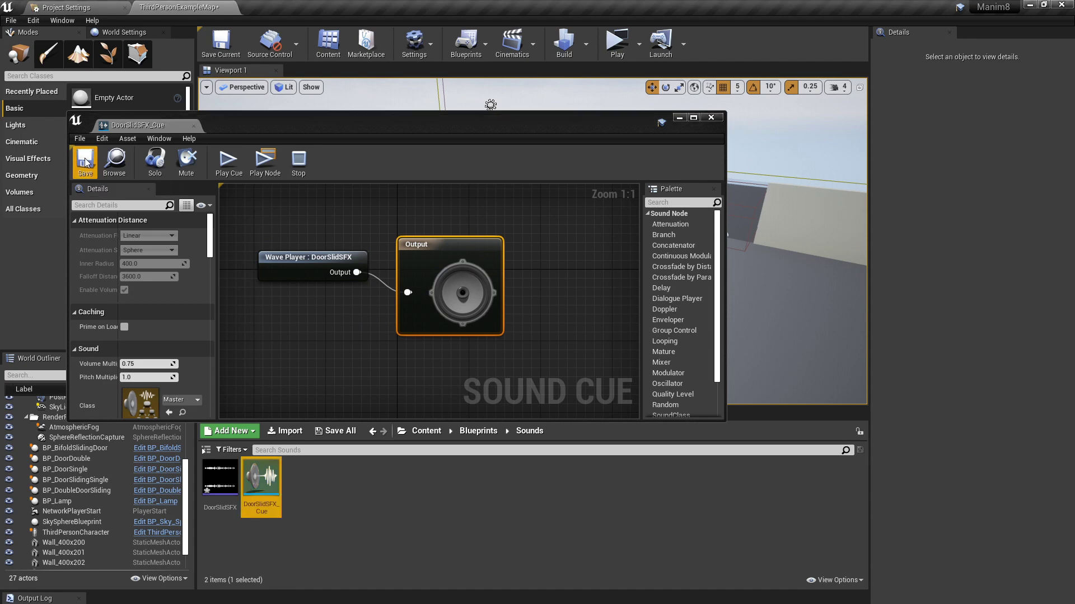
pyautogui.click(193, 126)
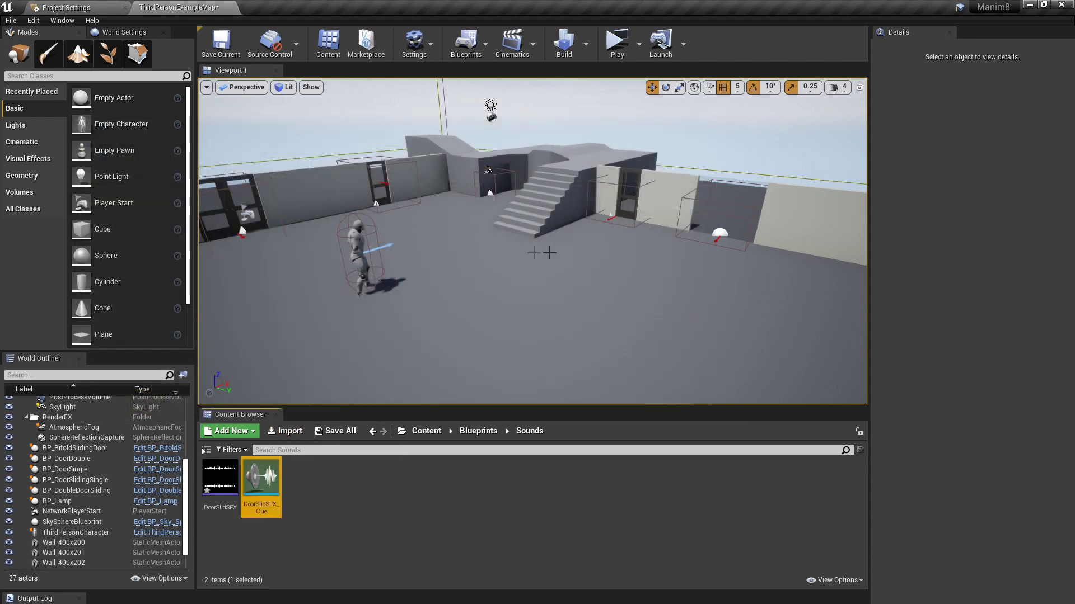
# Step: Select the bifold sliding door in the level and open the BP_BifoldSlidingDoor blueprint to view its event graph
pyautogui.click(718, 213)
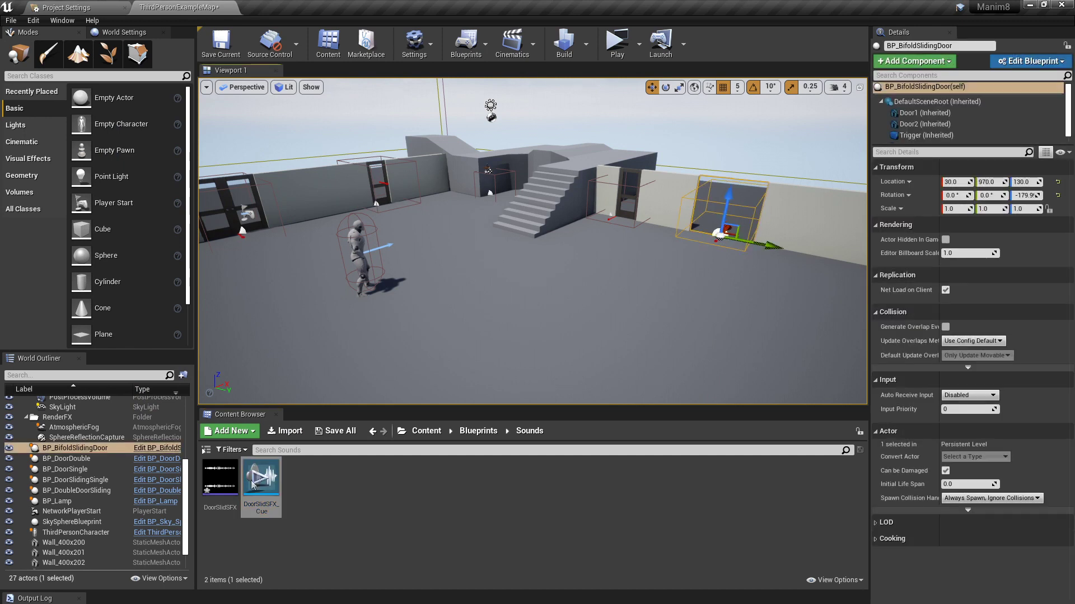
pyautogui.click(145, 456)
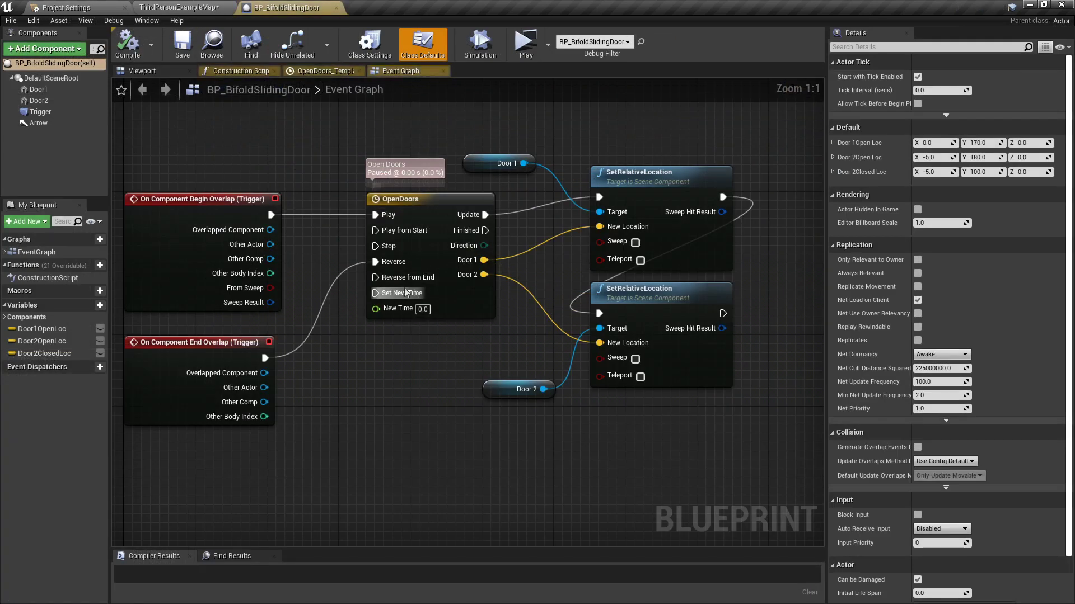
pyautogui.moveTo(396, 396); pyautogui.dragTo(435, 355, button='right')
pyautogui.scroll(-3, 441, 392)
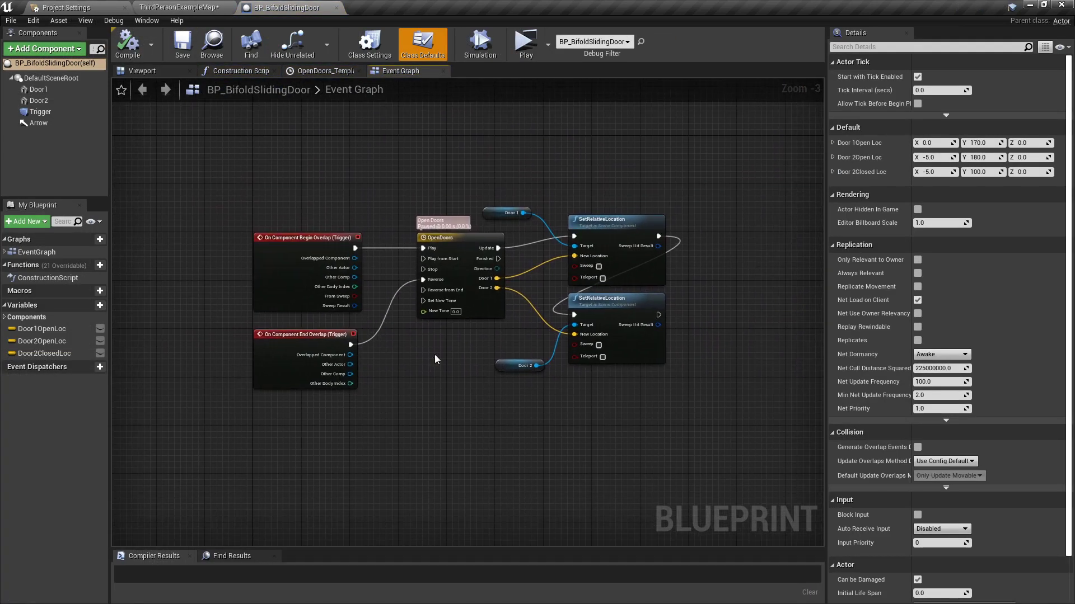
# Step: Add an Audio component using DoorSlidSFX_Cue to the bifold sliding door blueprint, keep its default name and select it
pyautogui.click(152, 71)
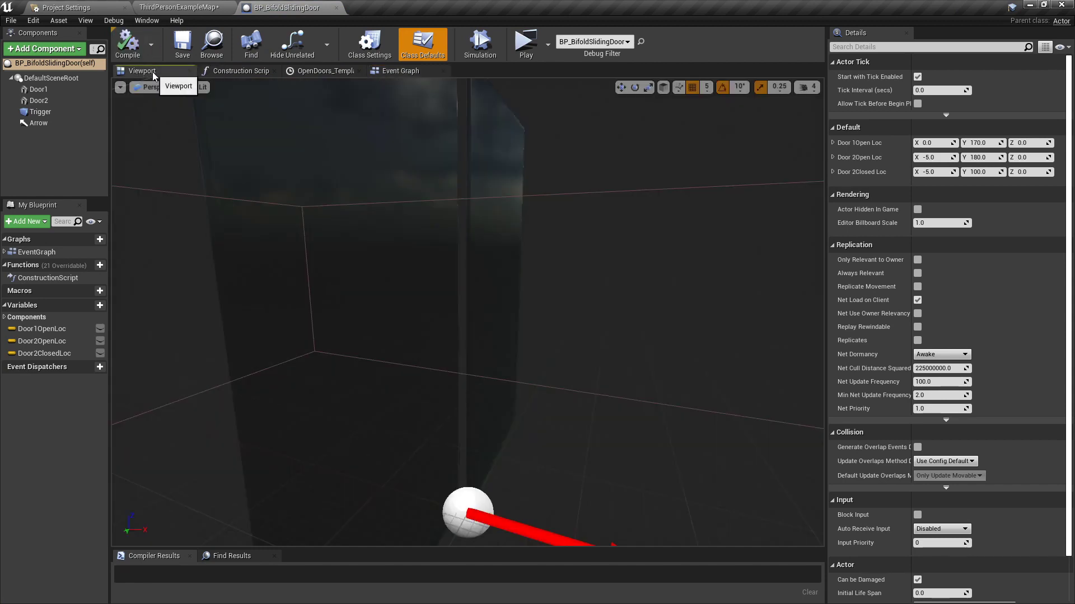
pyautogui.click(58, 51)
pyautogui.write('audio')
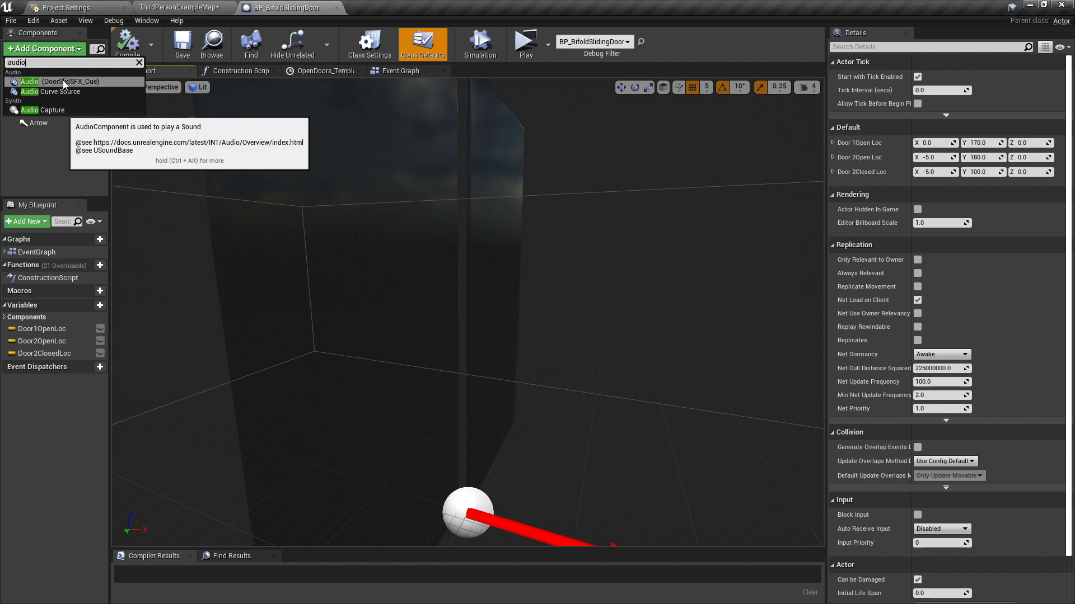
pyautogui.click(63, 80)
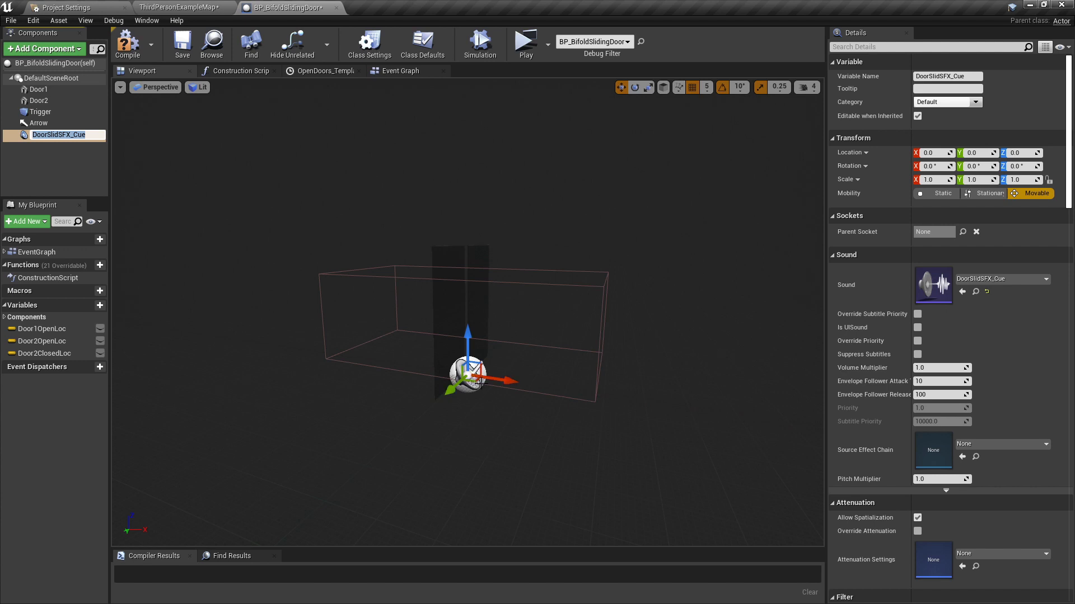
pyautogui.click(81, 174)
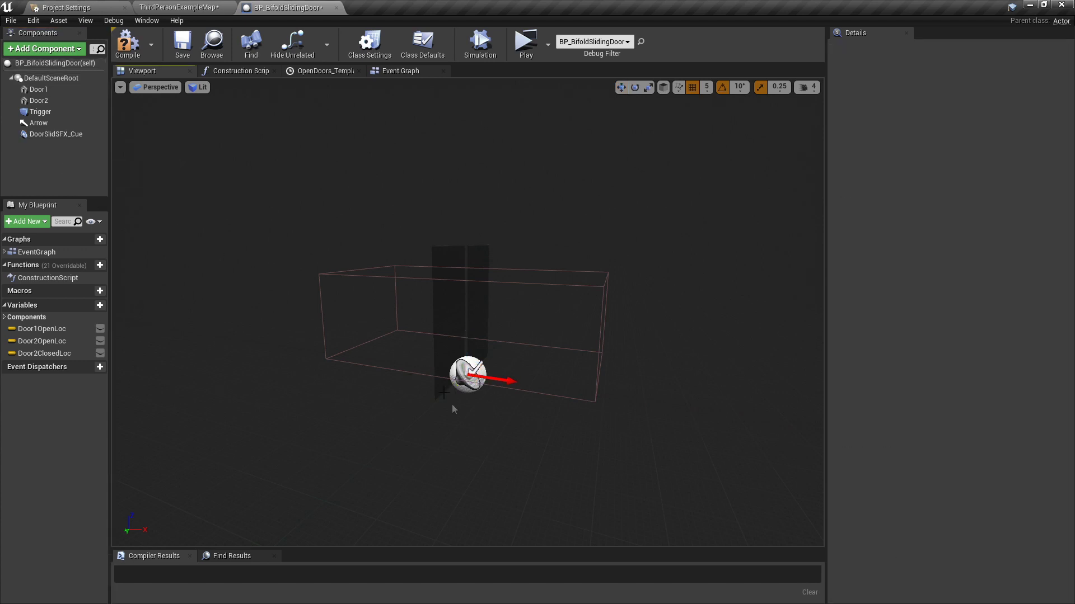
pyautogui.click(79, 134)
pyautogui.moveTo(497, 408)
pyautogui.mouseDown(button='right')
pyautogui.moveTo(514, 410)
pyautogui.moveTo(497, 408)
pyautogui.mouseUp(button='right')
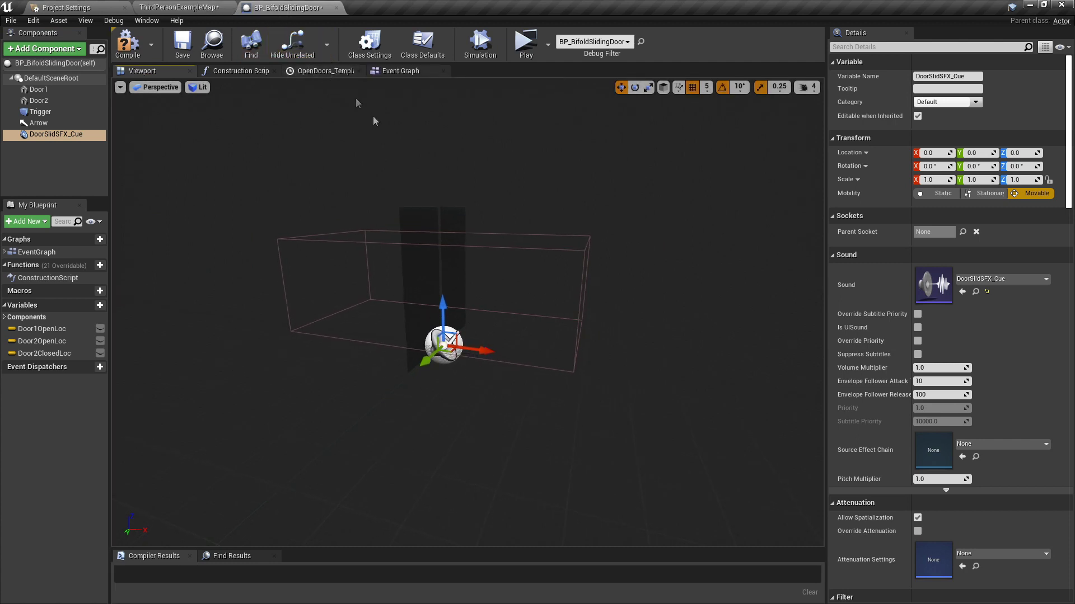
# Step: Create a Sound Attenuation asset in the level's Sounds folder, name it DoorSlideAttenuation, and briefly open and close it
pyautogui.click(192, 10)
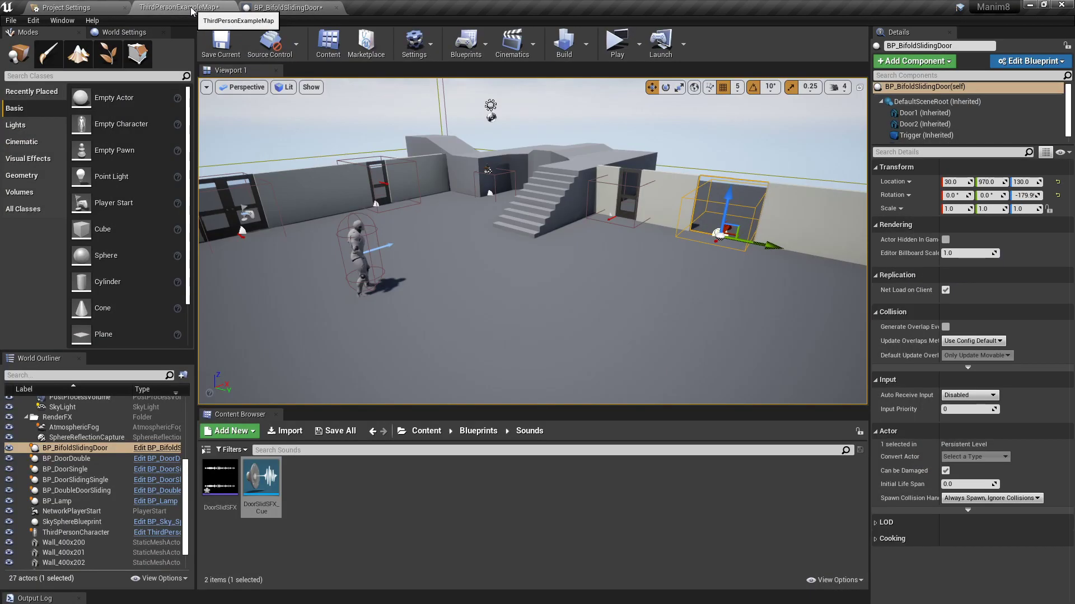
pyautogui.rightClick(317, 488)
pyautogui.moveTo(375, 475)
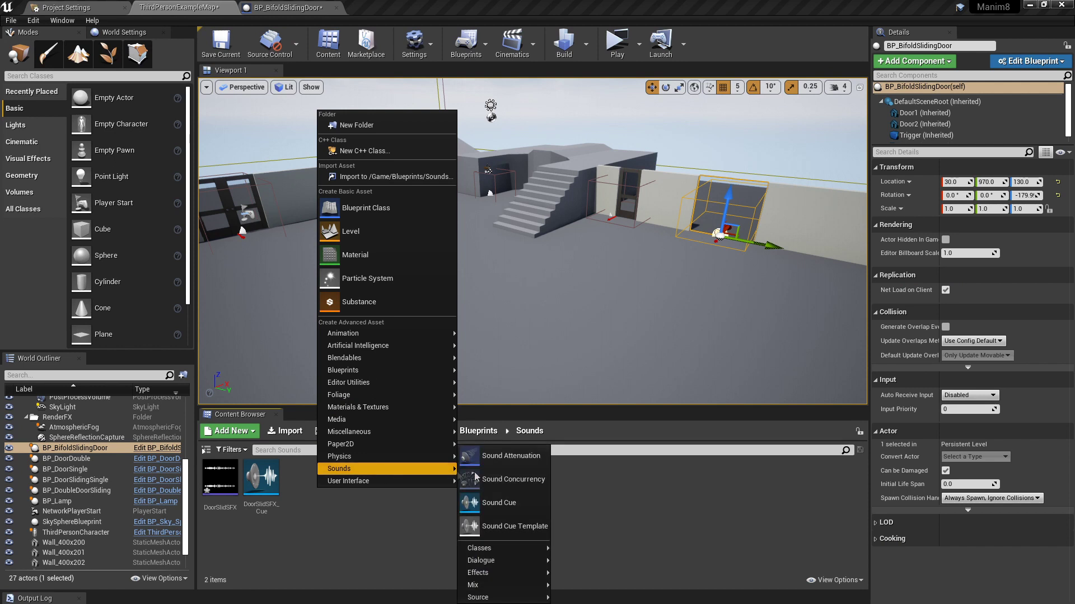
pyautogui.click(518, 458)
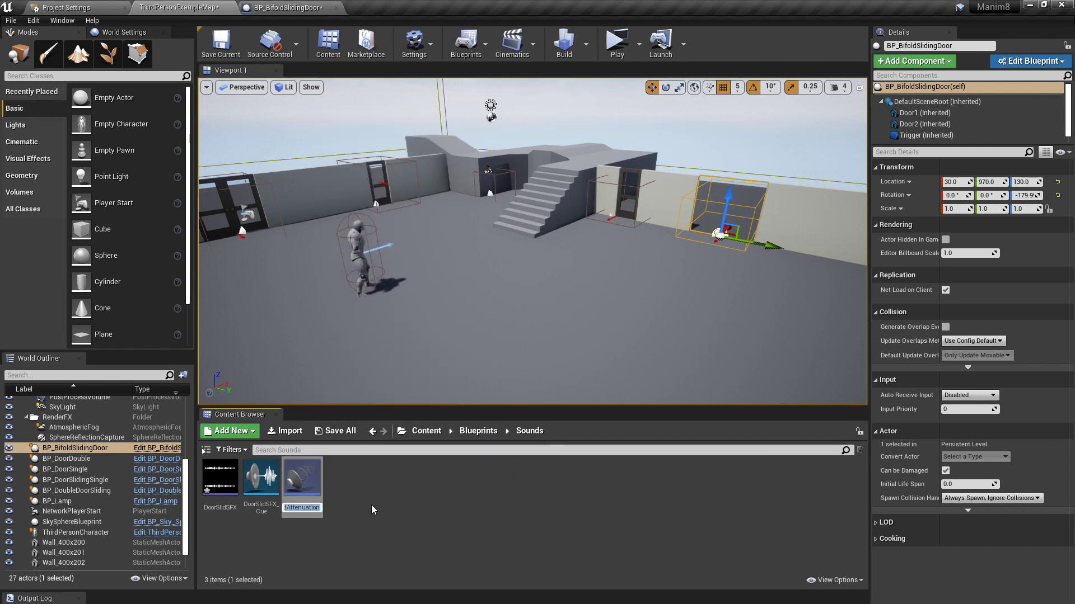
pyautogui.press('Home')
pyautogui.press('Right')
pyautogui.press('Right')
pyautogui.press('Right')
pyautogui.press('Right')
pyautogui.press('BackSpace')
pyautogui.press('BackSpace')
pyautogui.press('BackSpace')
pyautogui.press('BackSpace')
pyautogui.press('BackSpace')
pyautogui.press('BackSpace')
pyautogui.press('BackSpace')
pyautogui.press('BackSpace')
pyautogui.write('DoorSlide')
pyautogui.press('Return')
pyautogui.press('Return')
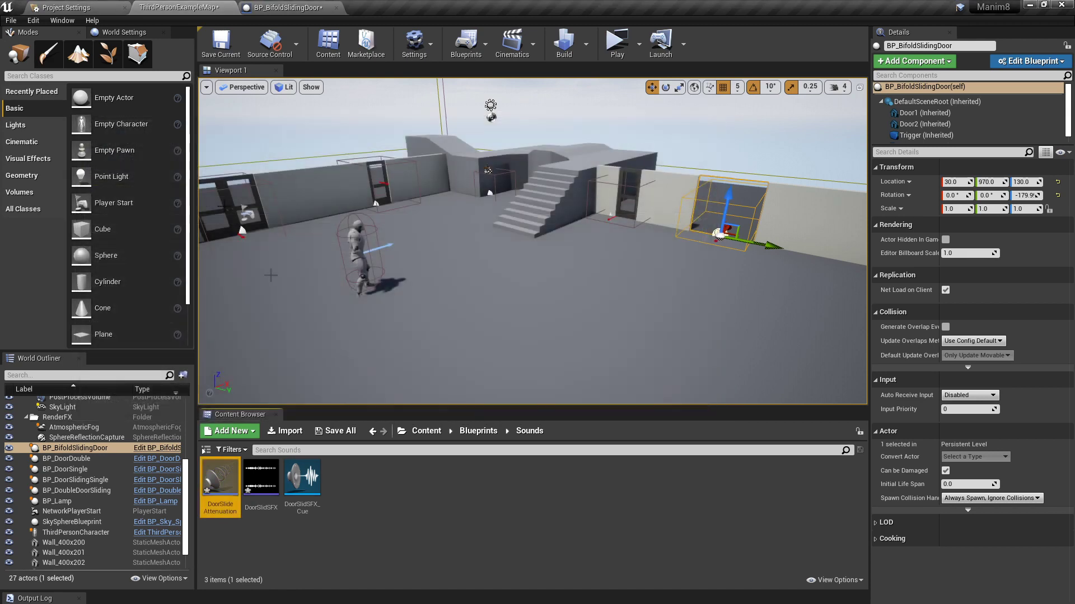
pyautogui.click(193, 125)
# Step: Open the DoorSlidSFX_Cue asset, assign DoorSlideAttenuation as its Attenuation Settings, then save and close it
pyautogui.click(305, 508)
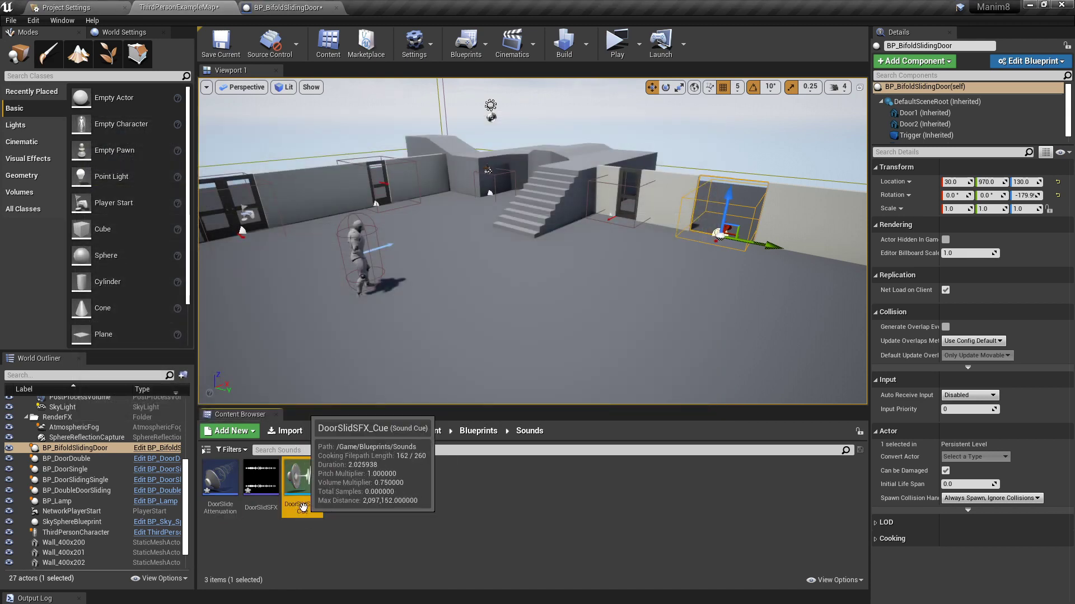
pyautogui.doubleClick(302, 507)
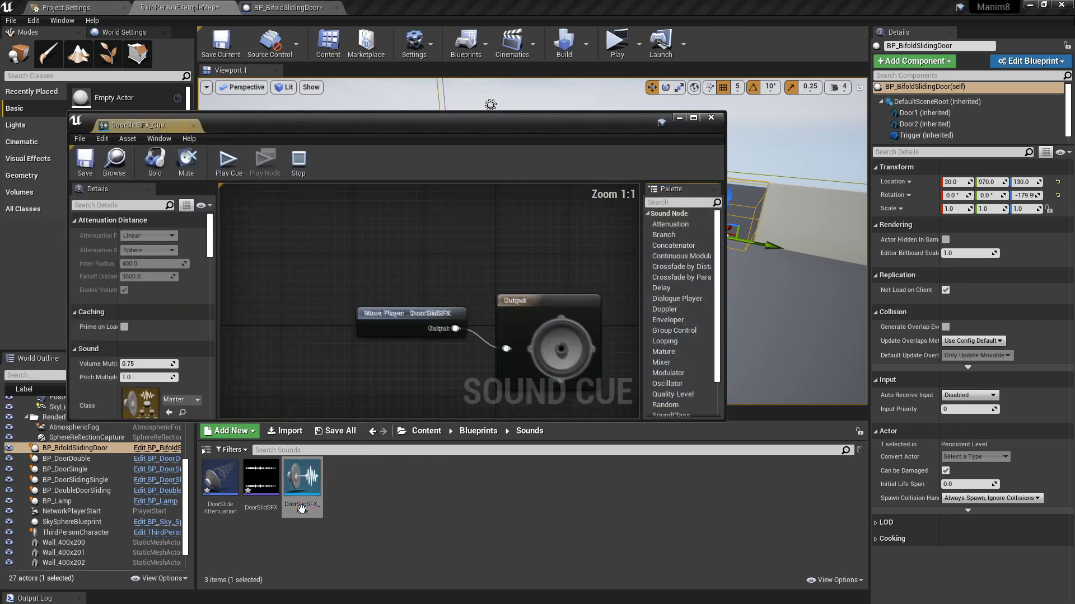
pyautogui.moveTo(394, 275); pyautogui.dragTo(355, 243, button='right')
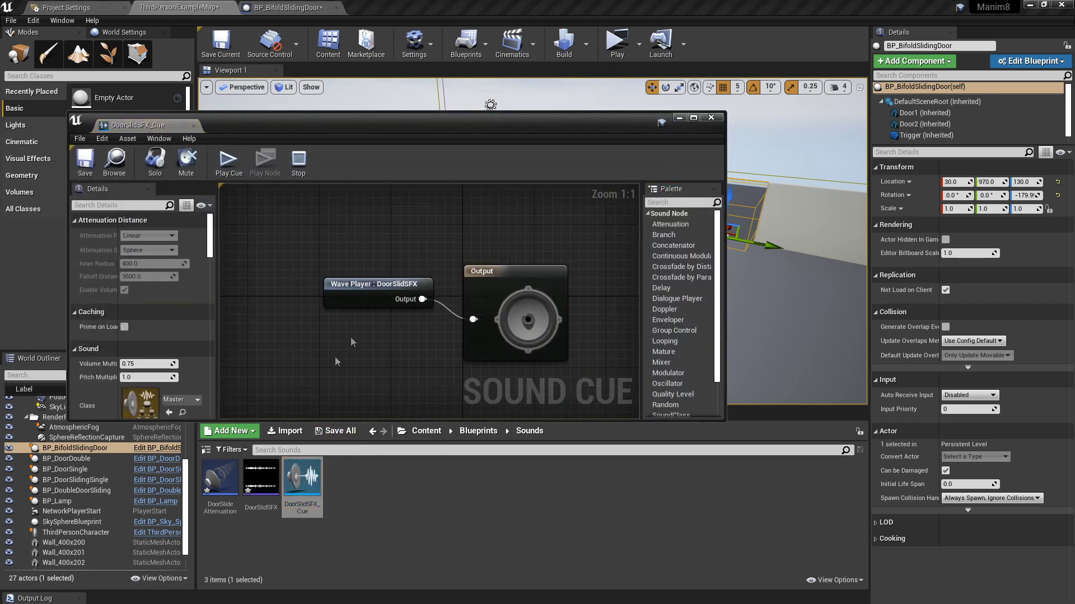
pyautogui.moveTo(180, 126); pyautogui.dragTo(425, 9)
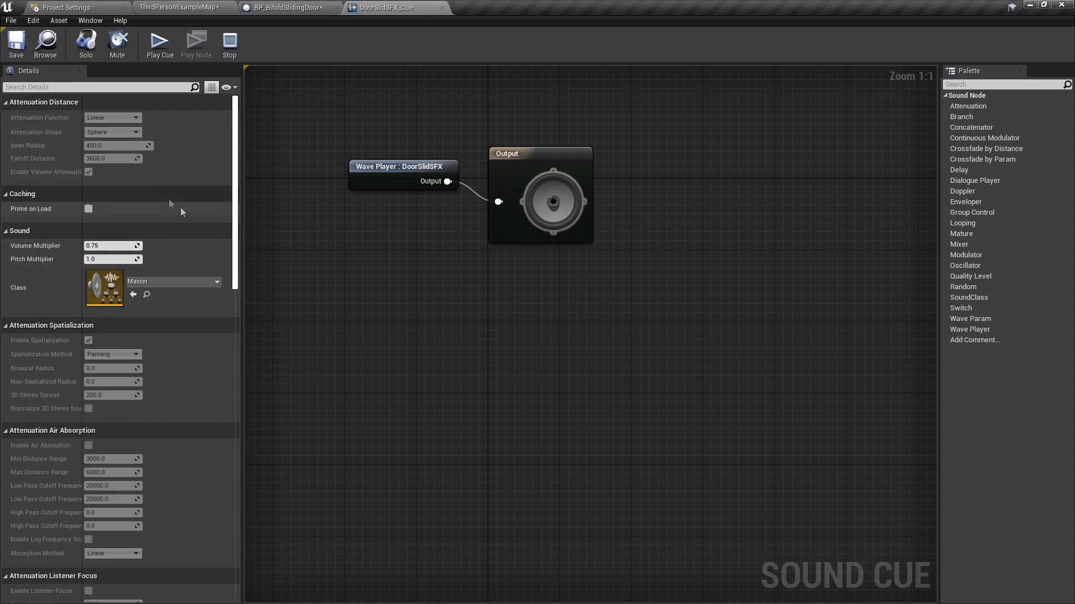
pyautogui.moveTo(235, 168); pyautogui.dragTo(259, 352)
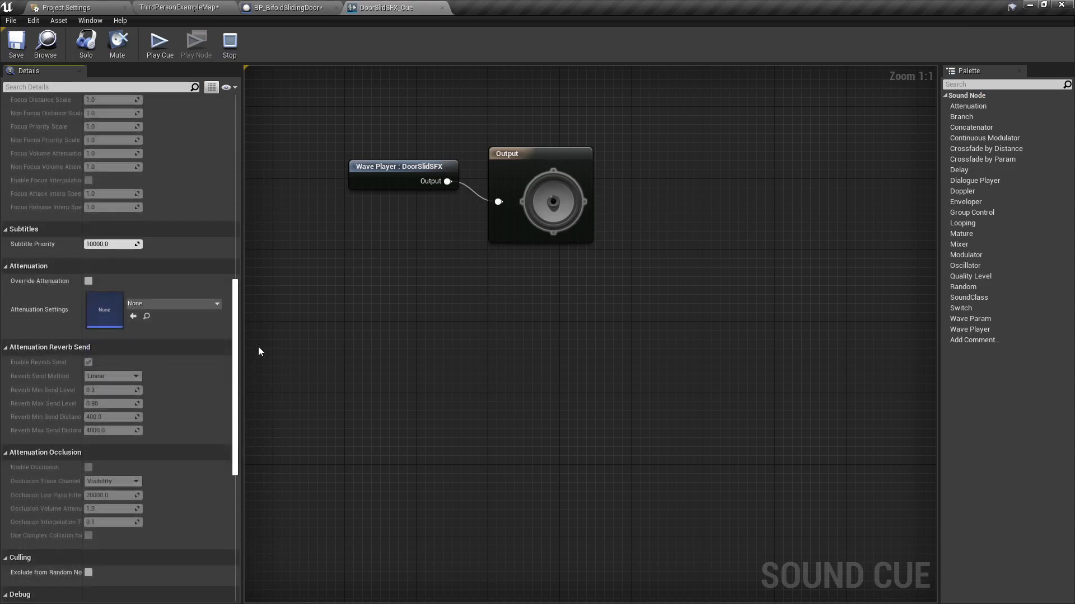
pyautogui.click(137, 304)
pyautogui.click(179, 417)
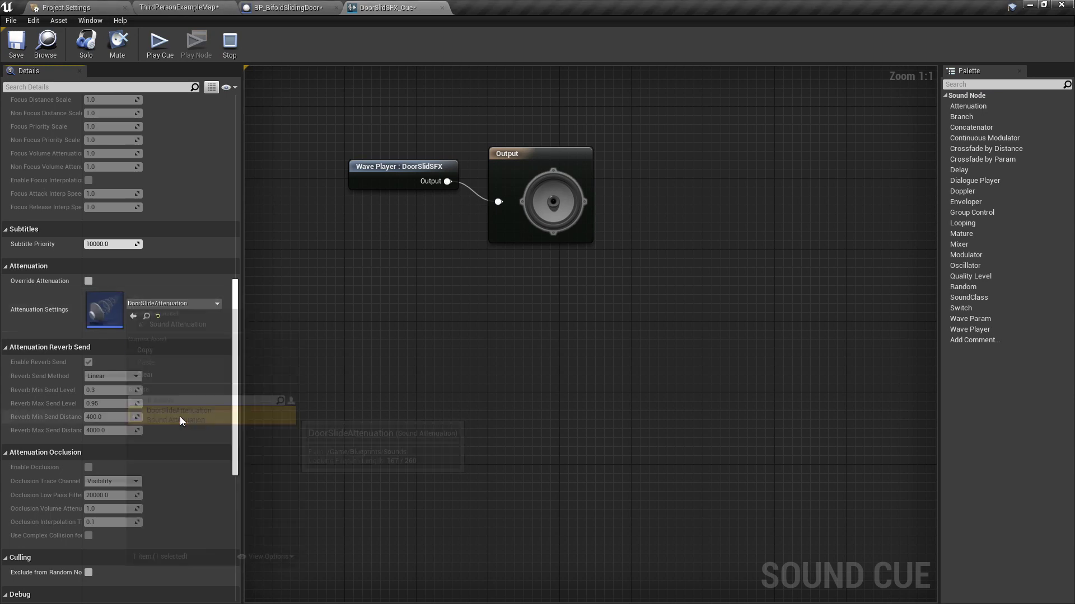
pyautogui.click(17, 46)
pyautogui.click(442, 8)
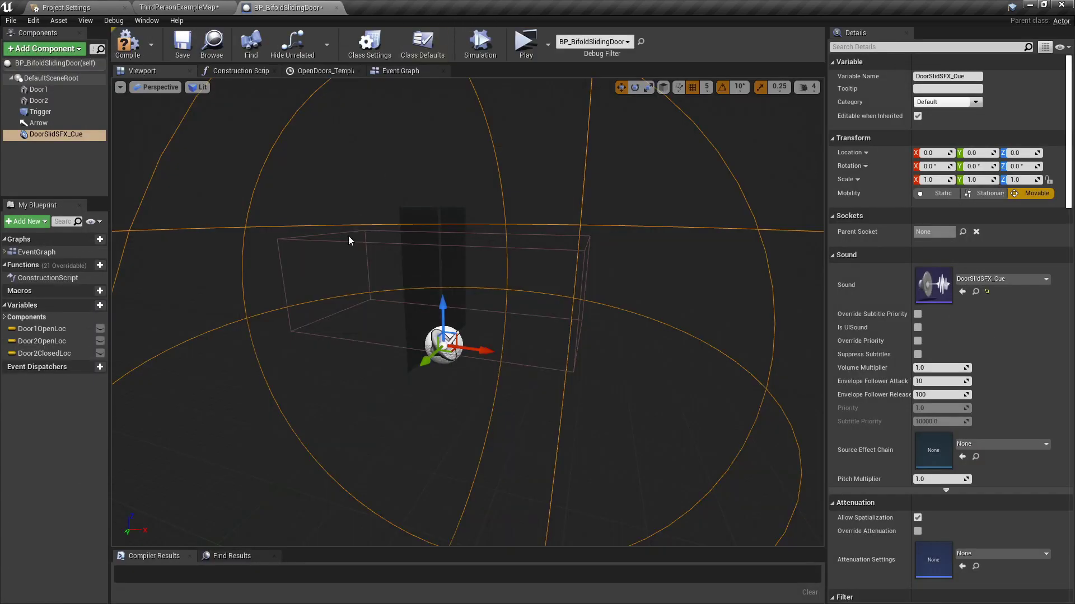
# Step: Assign DoorSlideAttenuation as the Attenuation Settings of the DoorSlidSFX_Cue audio component in BP_BifoldSlidingDoor
pyautogui.click(204, 8)
pyautogui.click(281, 524)
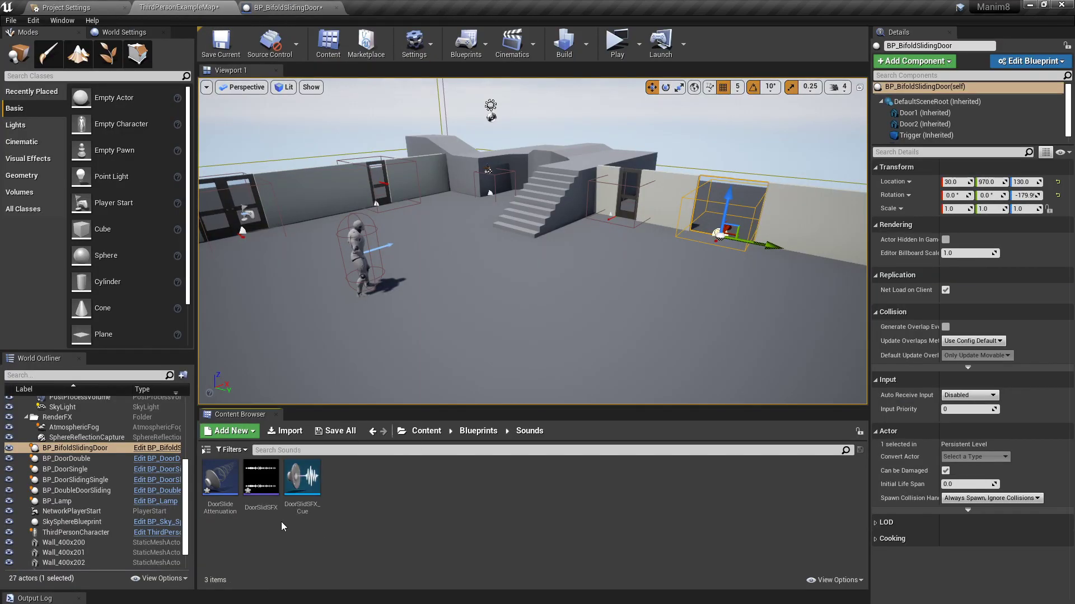
pyautogui.click(297, 8)
pyautogui.moveTo(468, 263); pyautogui.dragTo(471, 270, button='right')
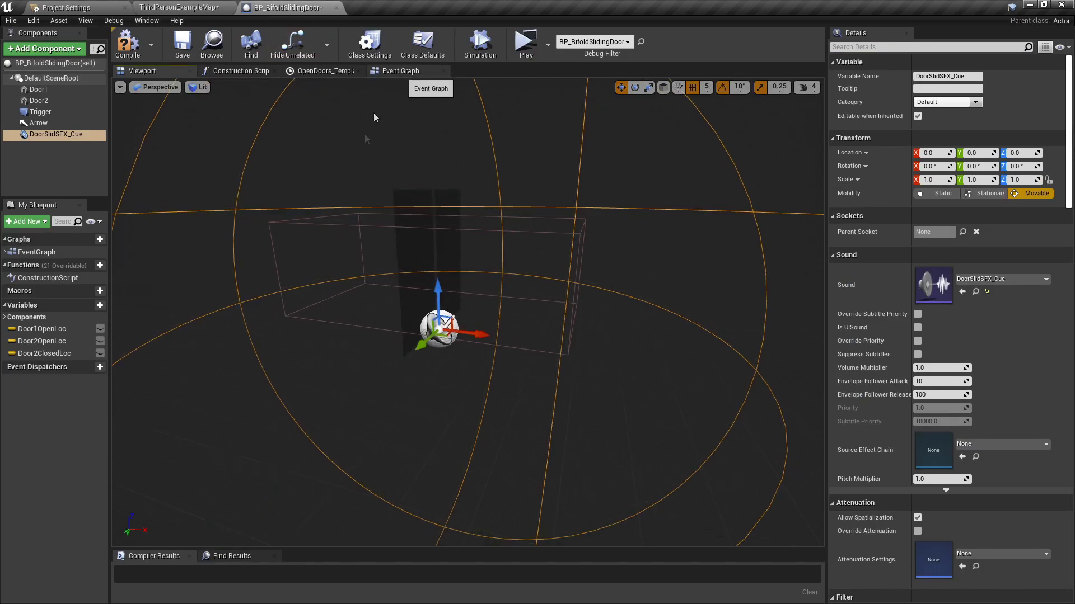
pyautogui.scroll(-5, 923, 425)
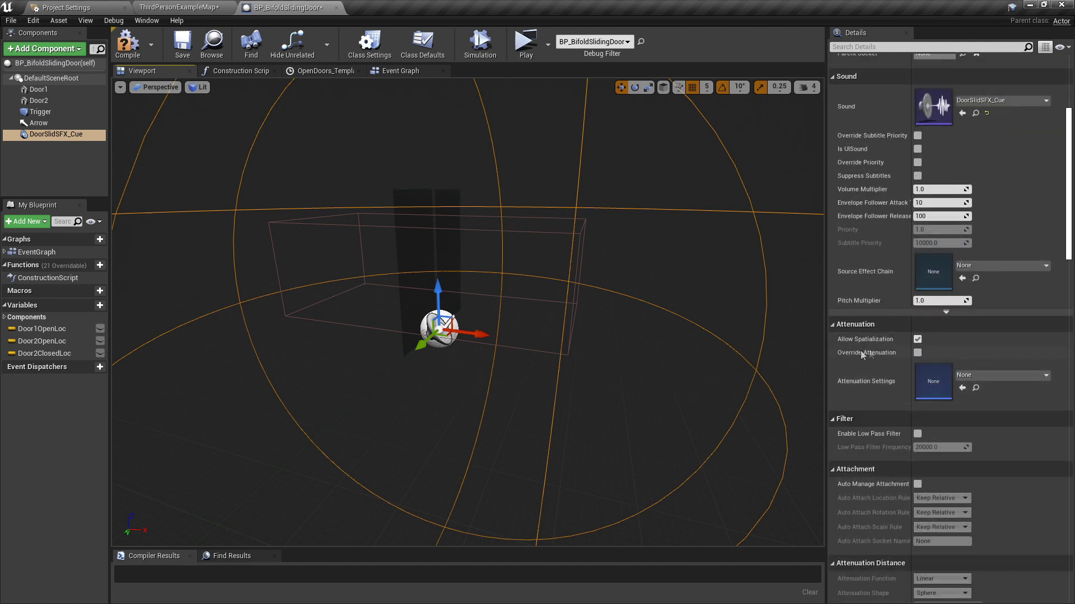
pyautogui.click(985, 375)
pyautogui.click(953, 222)
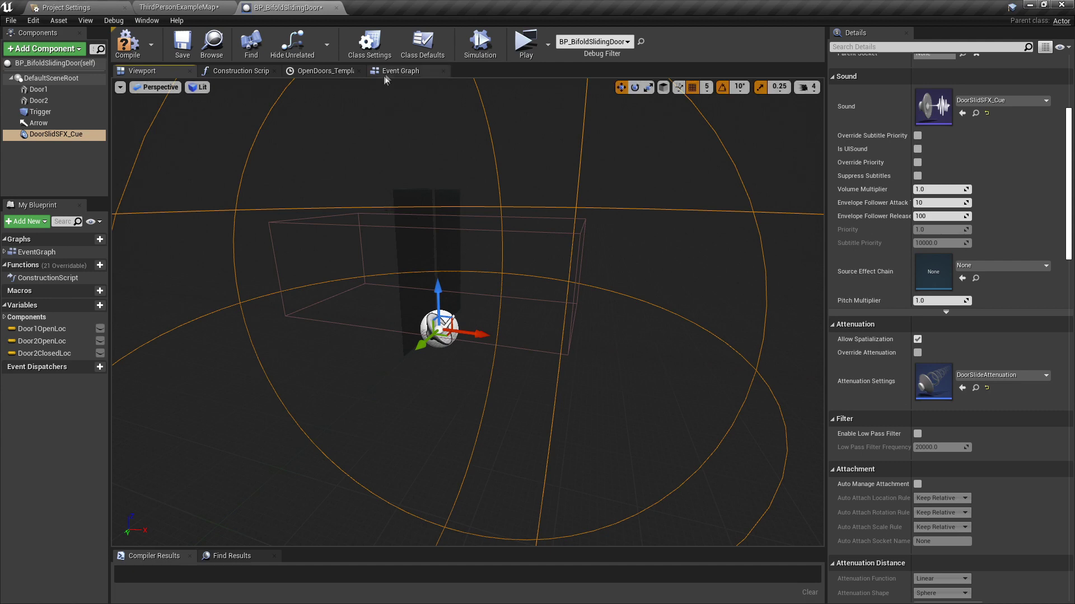
# Step: In the bifold door's event graph, move both trigger overlap event nodes together away from the OpenDoors timeline to make room between them
pyautogui.click(399, 71)
pyautogui.moveTo(383, 211); pyautogui.dragTo(479, 190, button='right')
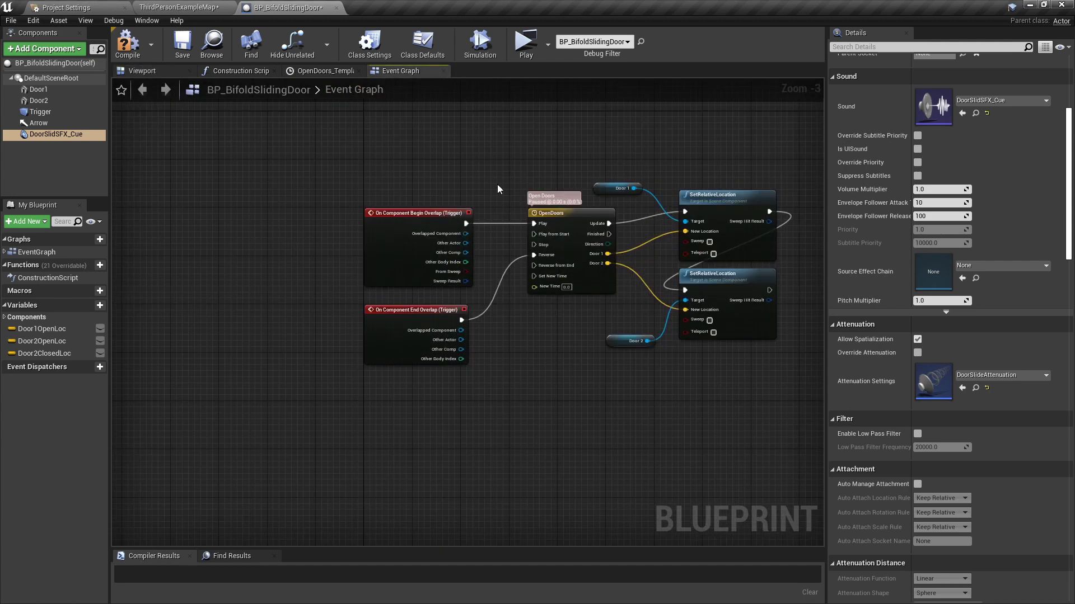
pyautogui.moveTo(497, 183); pyautogui.dragTo(327, 398)
pyautogui.scroll(-3, 415, 386)
pyautogui.moveTo(431, 286); pyautogui.dragTo(443, 214, button='right')
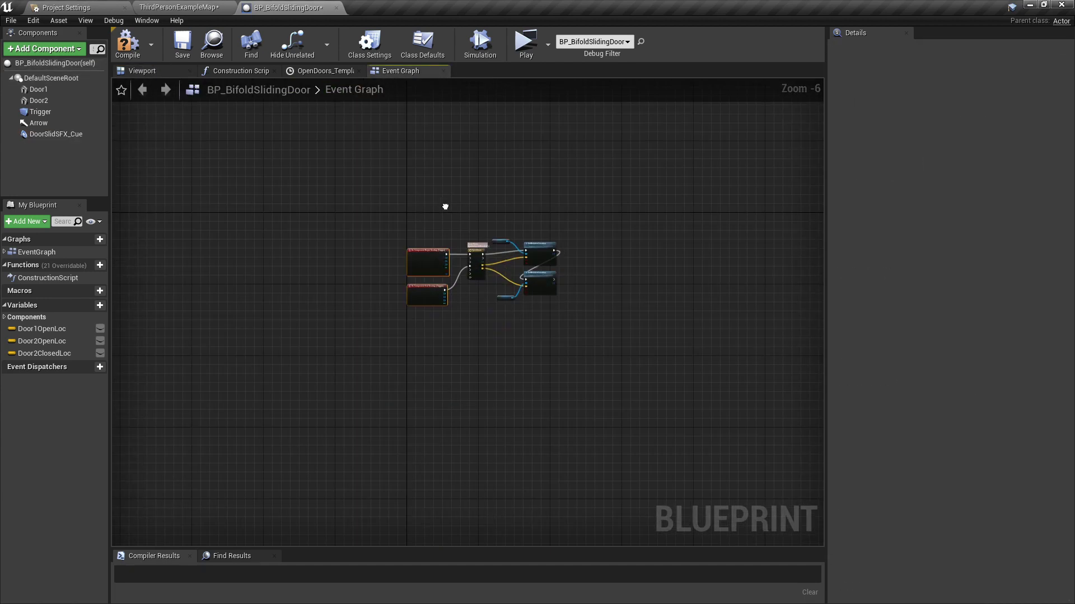
pyautogui.scroll(2, 445, 215)
pyautogui.moveTo(443, 251); pyautogui.dragTo(484, 197, button='right')
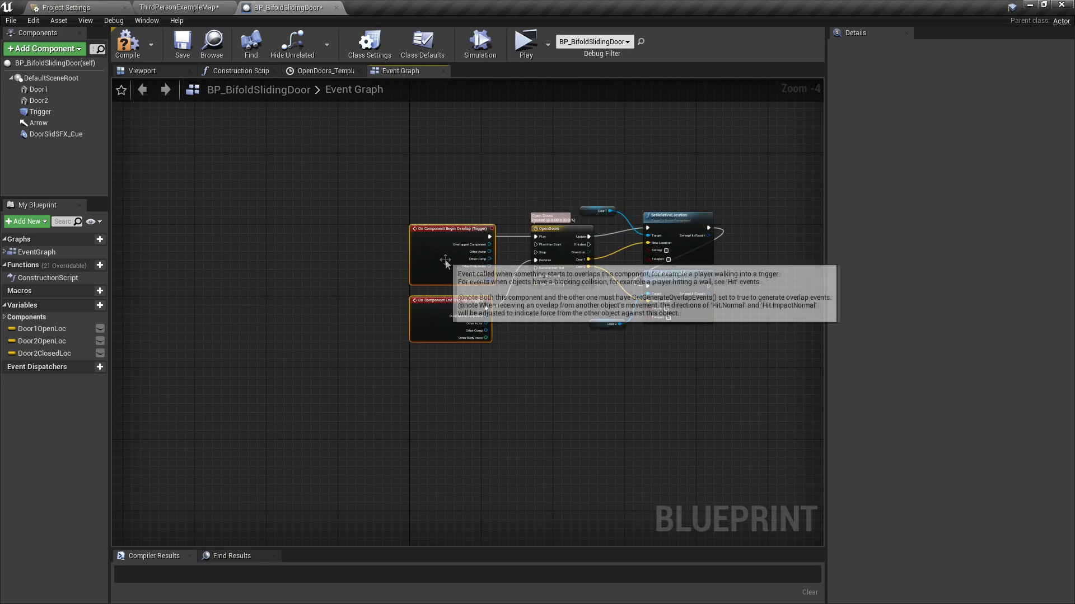
pyautogui.moveTo(445, 262); pyautogui.dragTo(202, 260)
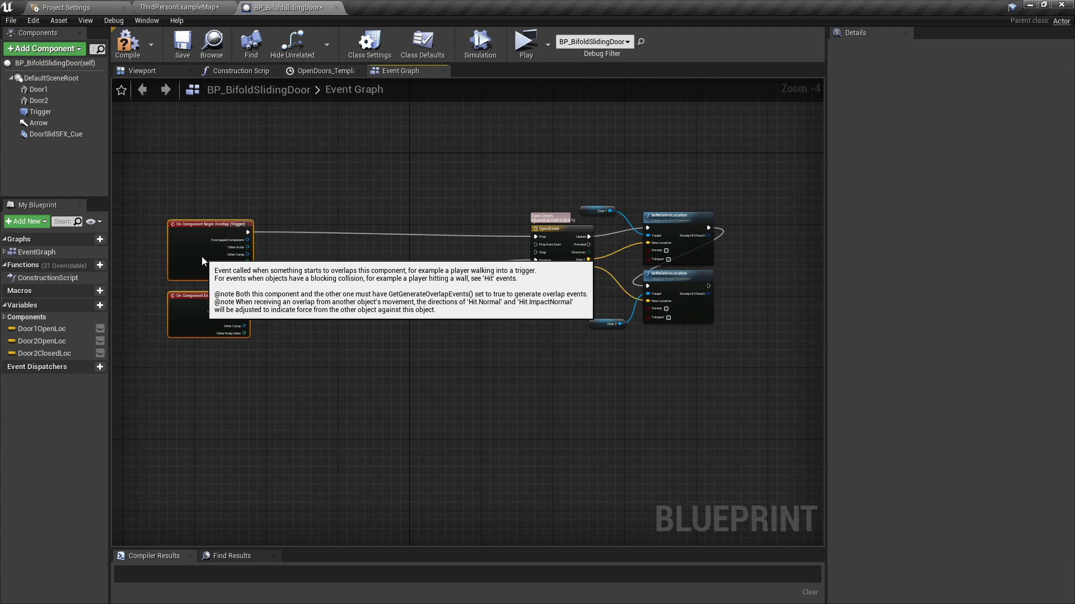
pyautogui.moveTo(317, 280); pyautogui.dragTo(340, 286, button='right')
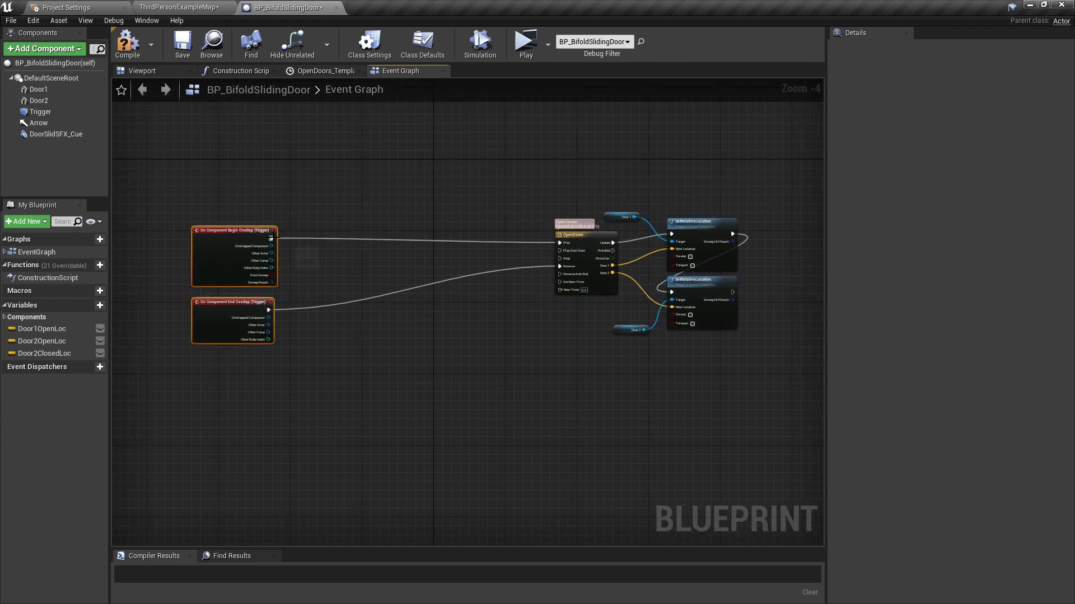
# Step: Insert a Sequence node between the On Component Begin Overlap event and the Play input of the OpenDoors timeline
pyautogui.keyDown('ctrl'); pyautogui.moveTo(271, 237); pyautogui.dragTo(322, 222); pyautogui.keyUp('ctrl')
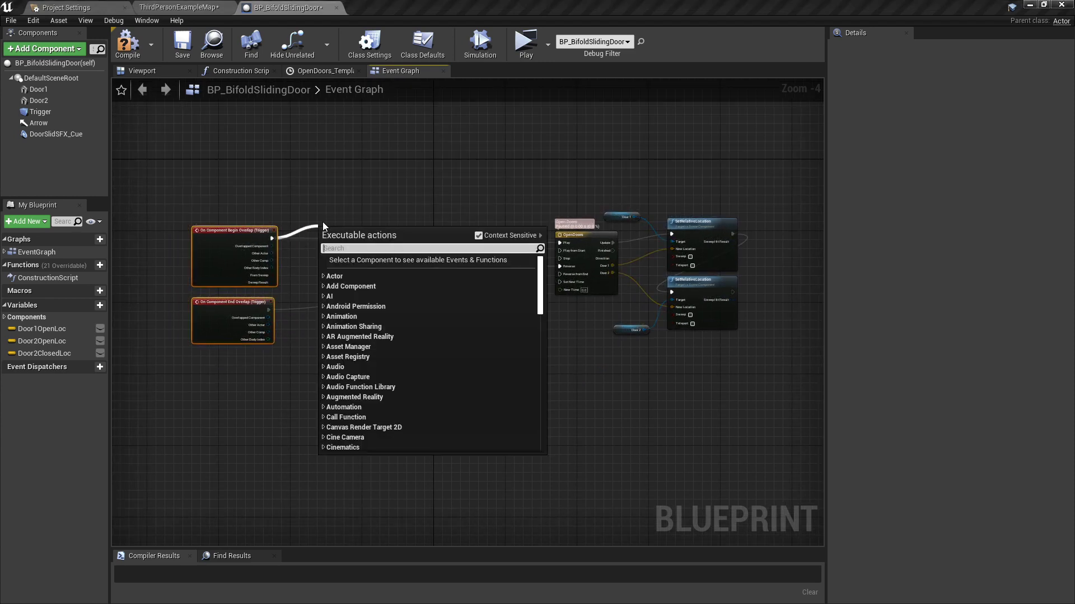
pyautogui.write('sequ')
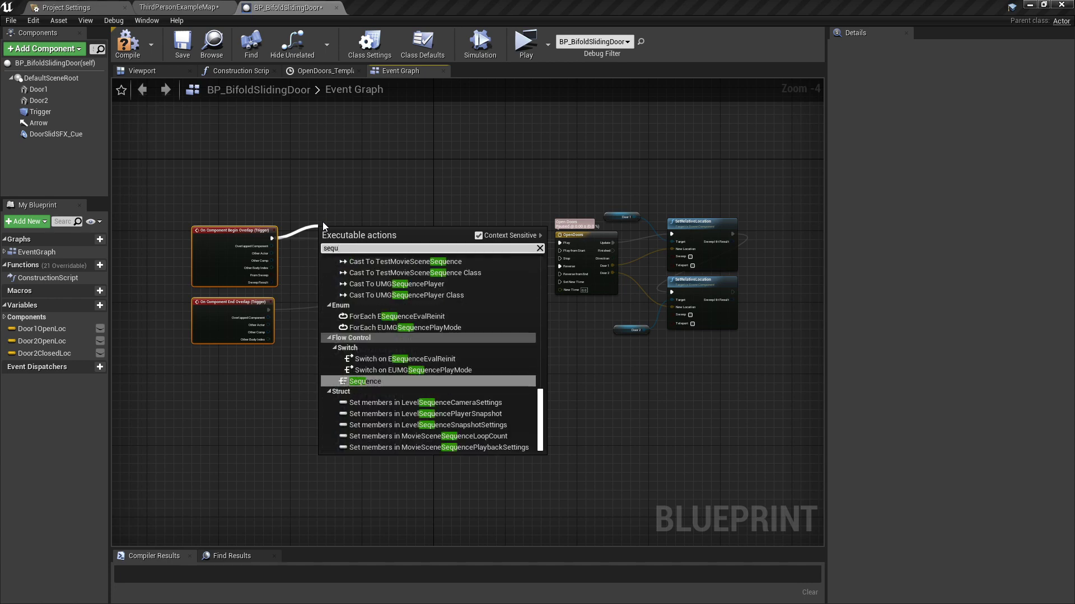
pyautogui.press('Return')
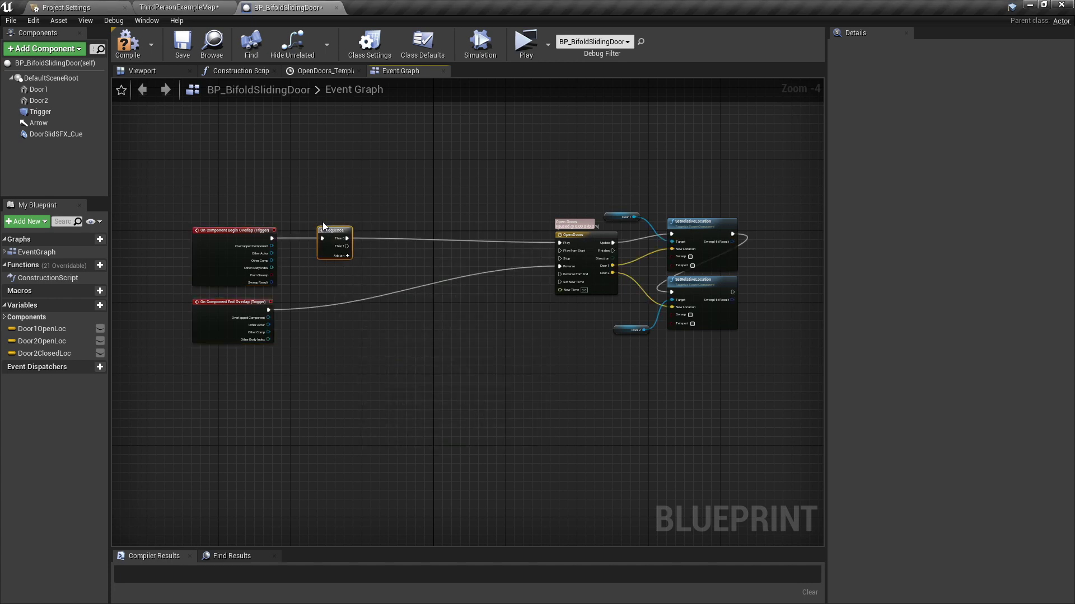
# Step: Duplicate the Sequence node for the End Overlap event and route the sequences' Then 1 outputs to OpenDoors Play and Reverse, freeing Then 0
pyautogui.hotkey('ctrl', 'c')
pyautogui.hotkey('ctrl', 'v')
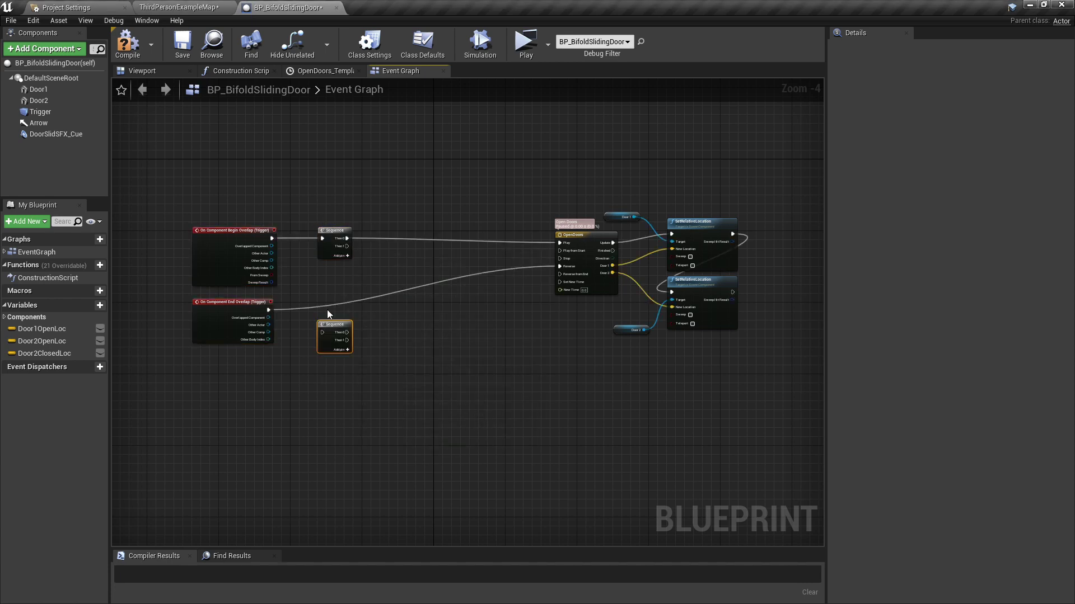
pyautogui.moveTo(326, 335); pyautogui.dragTo(569, 268)
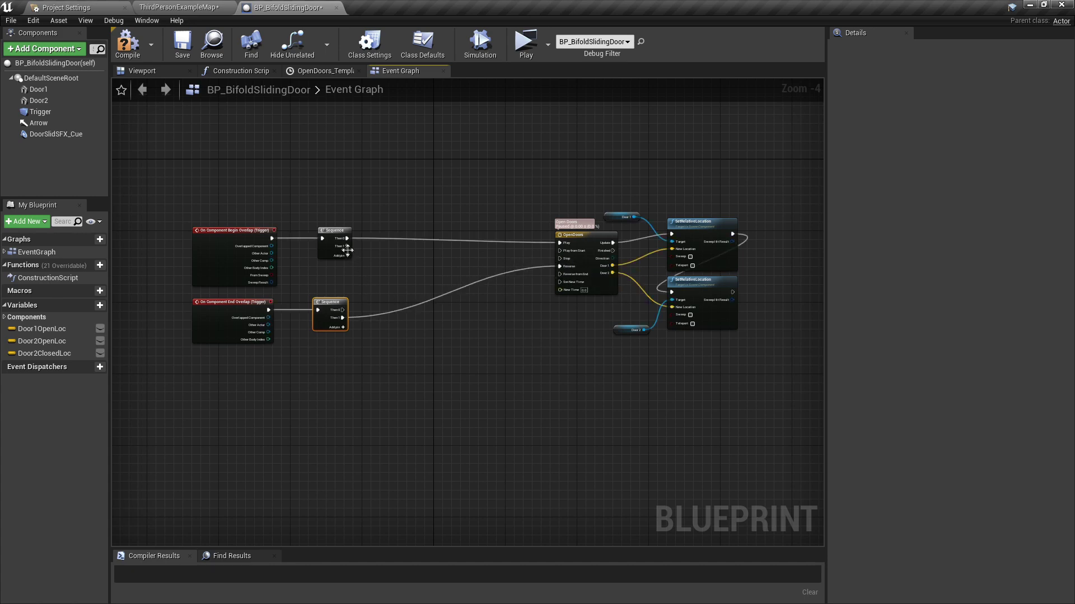
pyautogui.moveTo(348, 247); pyautogui.dragTo(559, 244)
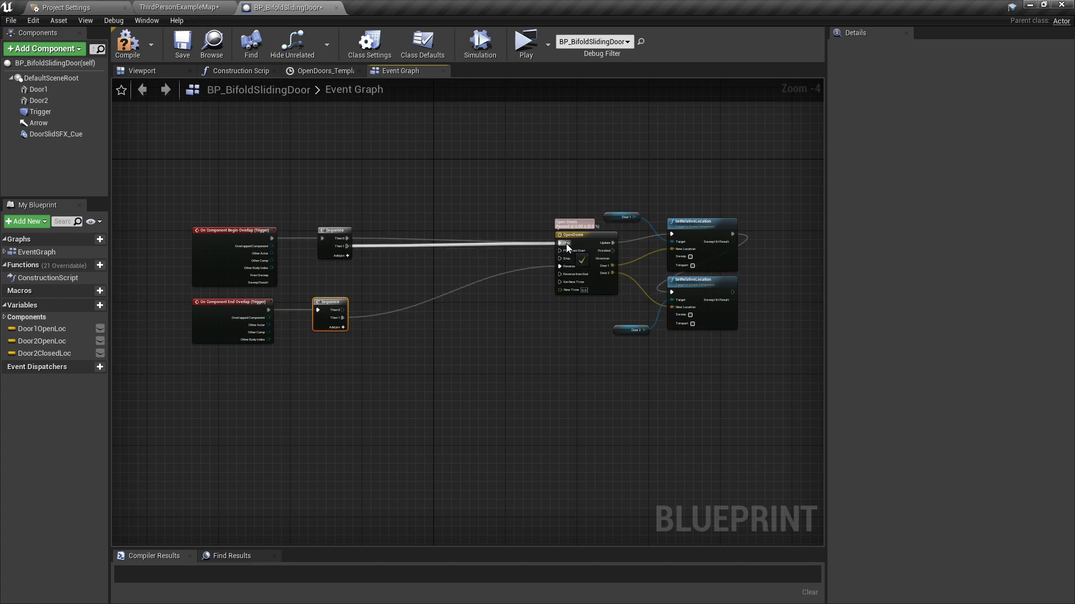
pyautogui.keyDown('alt'); pyautogui.click(347, 239); pyautogui.keyUp('alt')
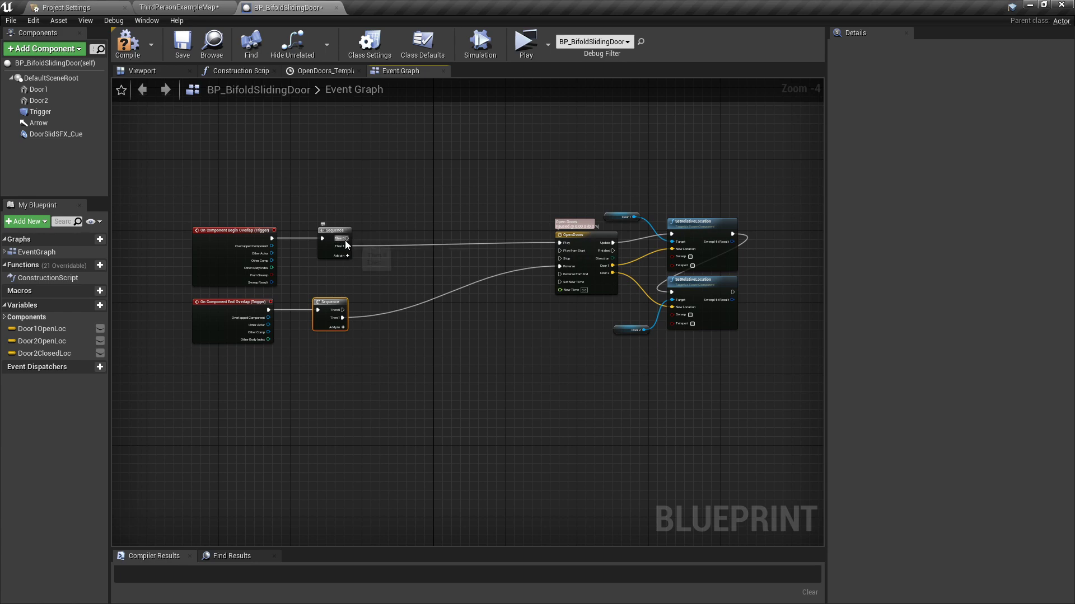
# Step: Add a Play Sound at Location node above the sequences and connect the Then 0 output of both Sequence nodes to it
pyautogui.moveTo(347, 238); pyautogui.dragTo(388, 174)
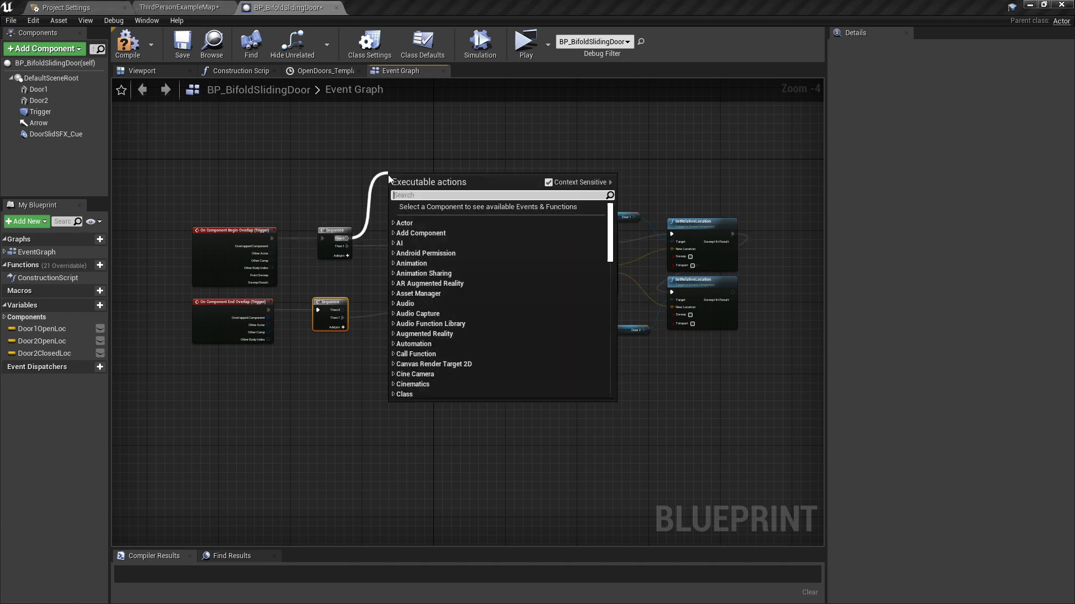
pyautogui.write('play sound')
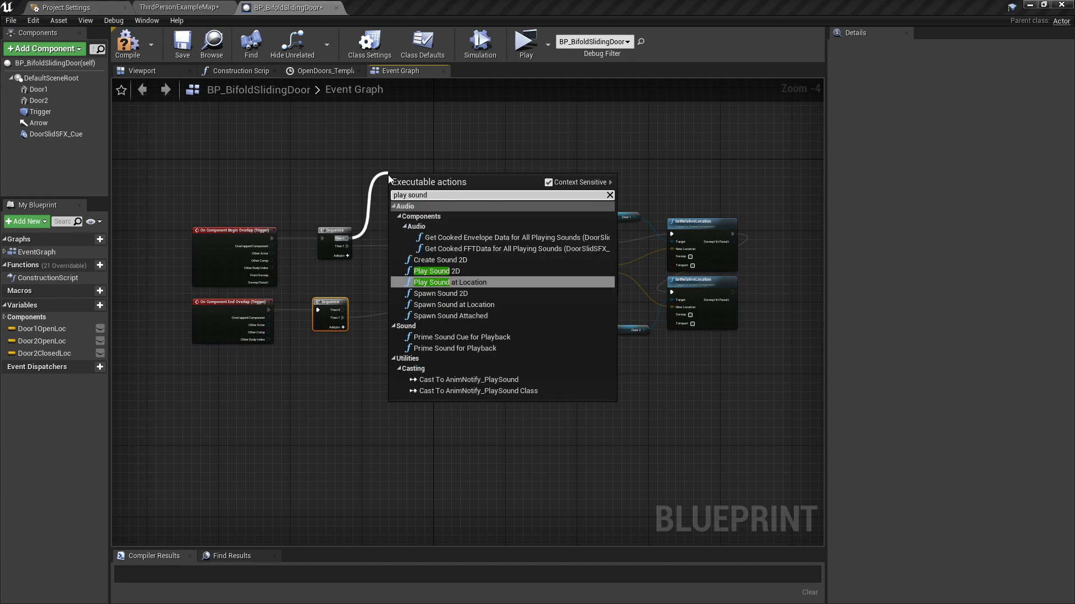
pyautogui.press('Return')
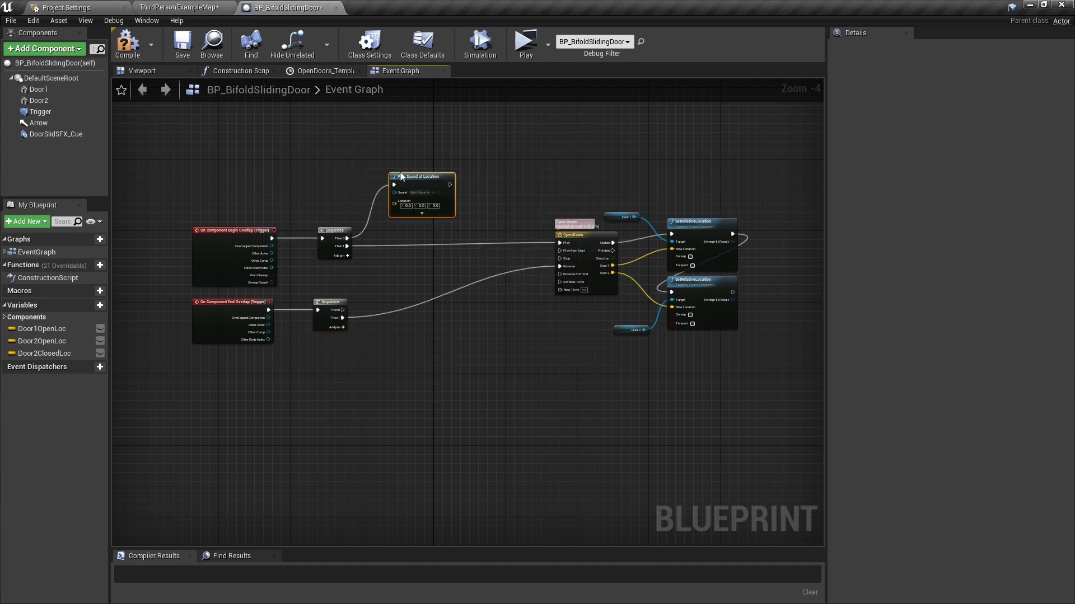
pyautogui.moveTo(400, 177); pyautogui.dragTo(433, 152)
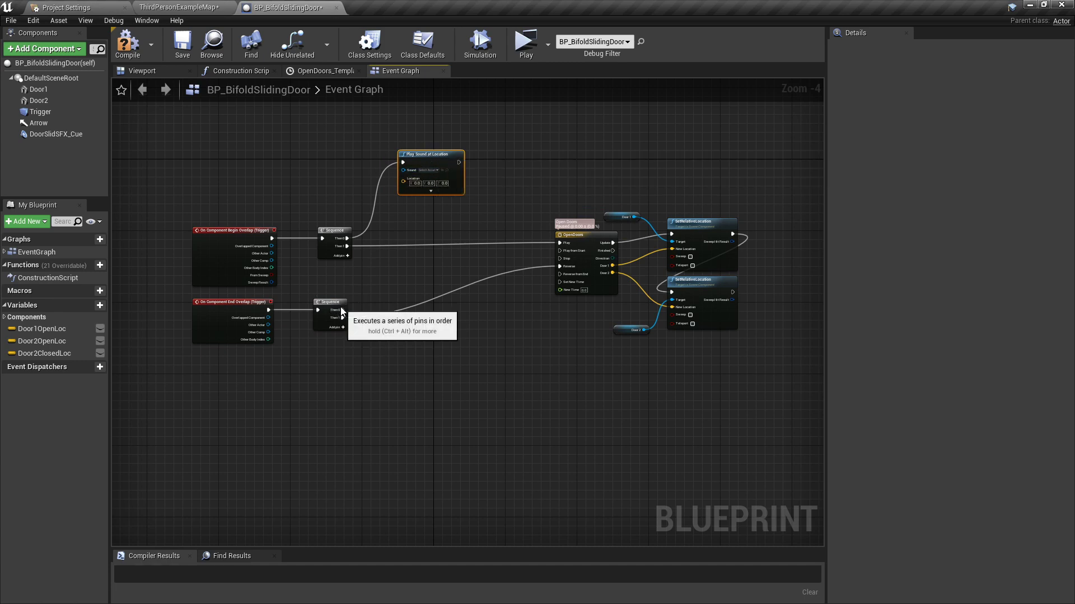
pyautogui.moveTo(343, 310); pyautogui.dragTo(402, 163)
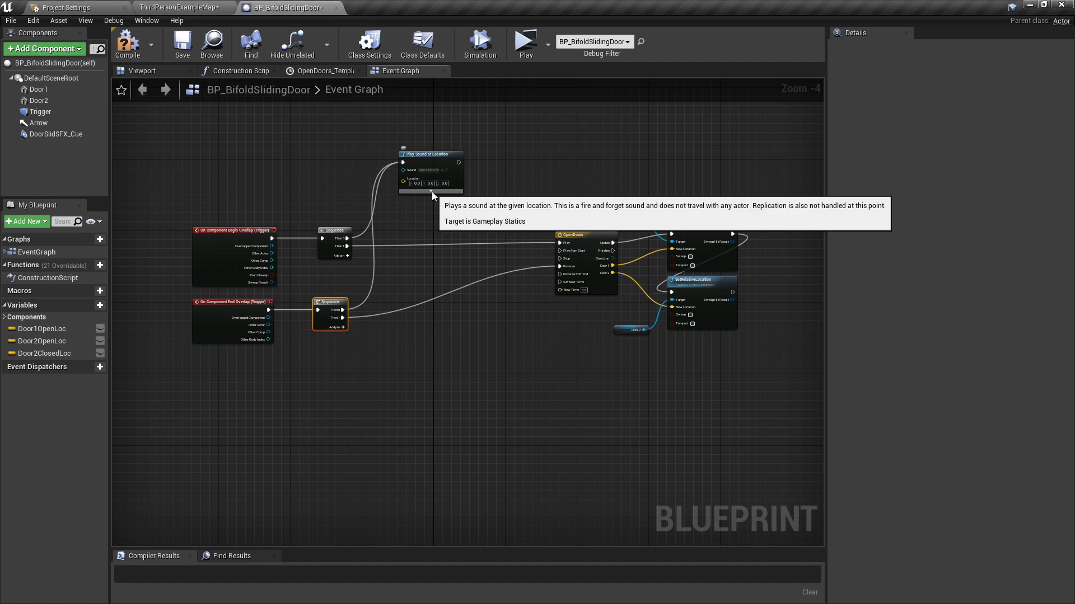
# Step: Set the Play Sound at Location node's Sound to DoorSlidSFX_Cue and its Attenuation Settings to DoorSlideAttenuation
pyautogui.scroll(4, 432, 191)
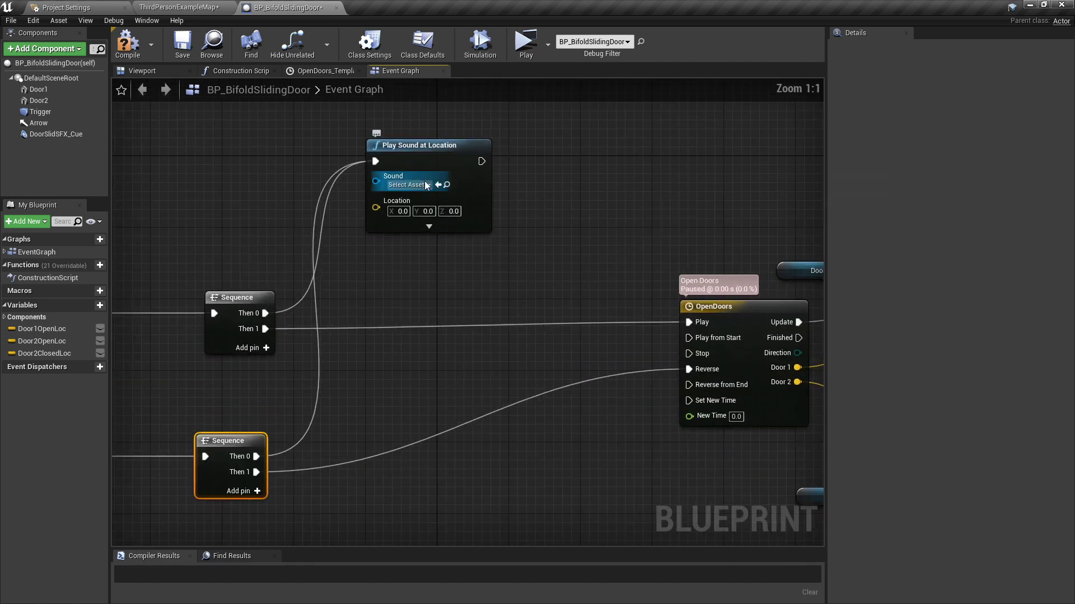
pyautogui.click(426, 185)
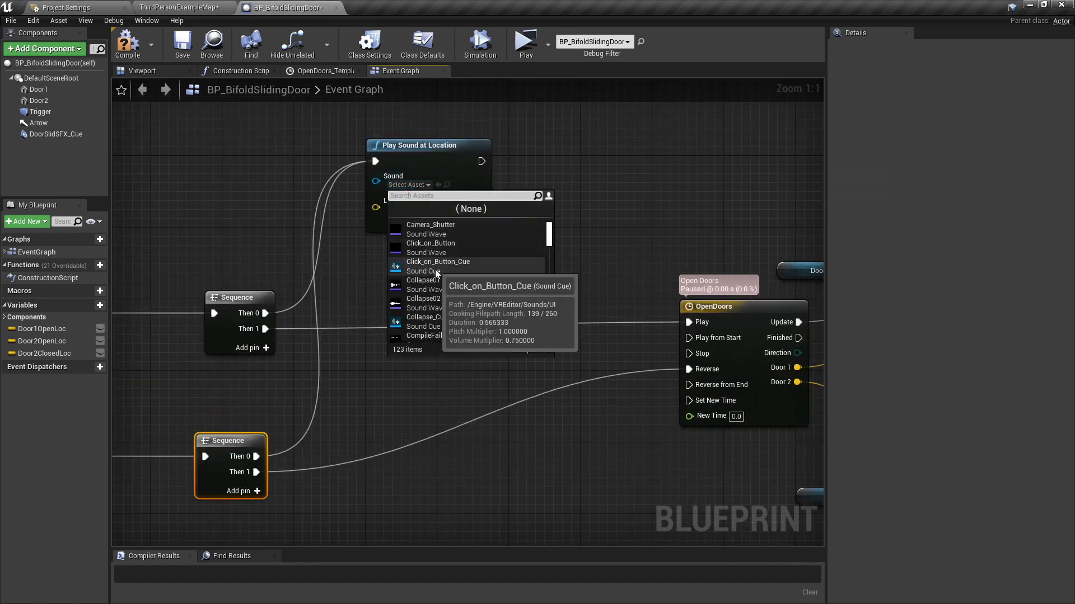
pyautogui.write('door')
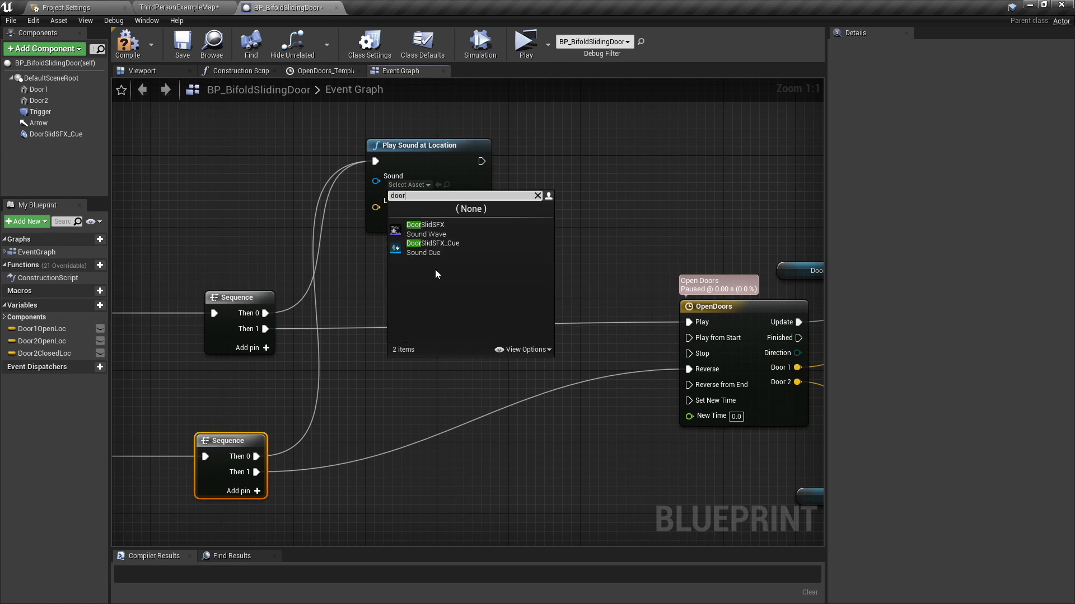
pyautogui.click(453, 250)
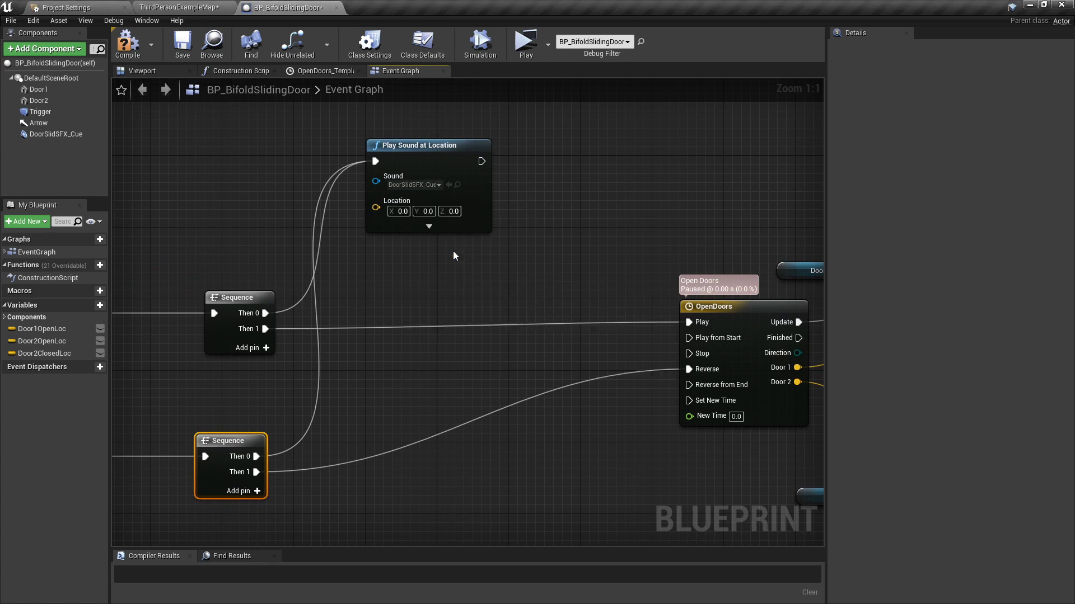
pyautogui.click(429, 226)
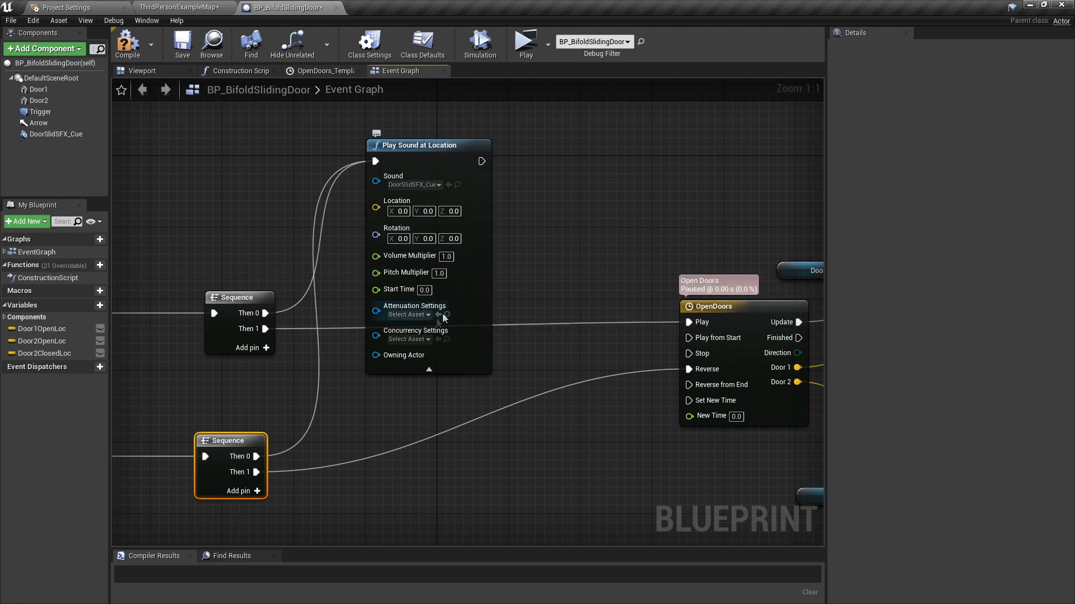
pyautogui.click(419, 315)
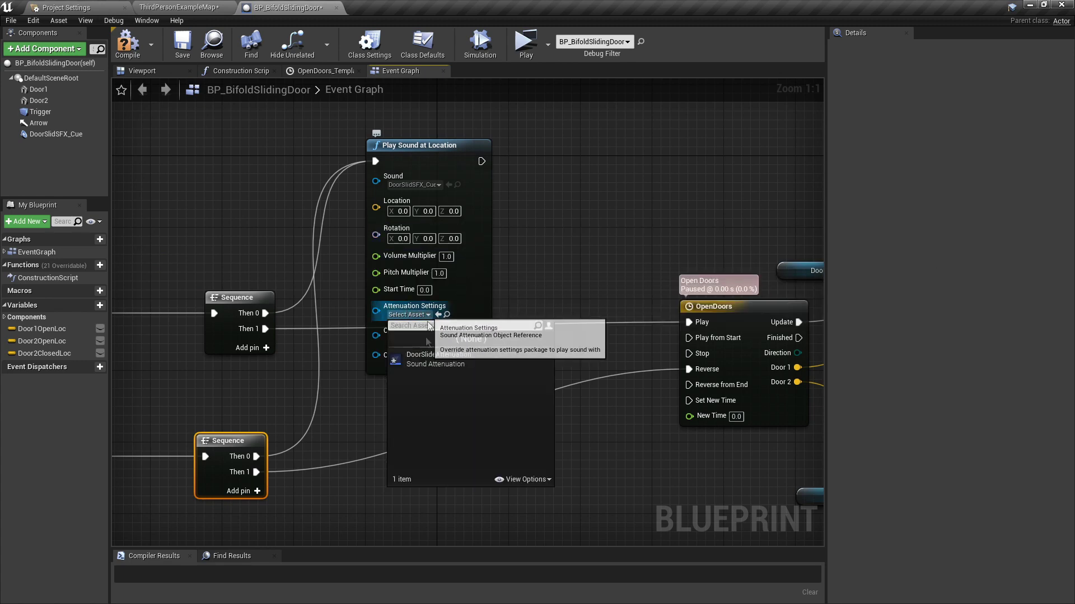
pyautogui.click(431, 364)
pyautogui.scroll(-3, 479, 319)
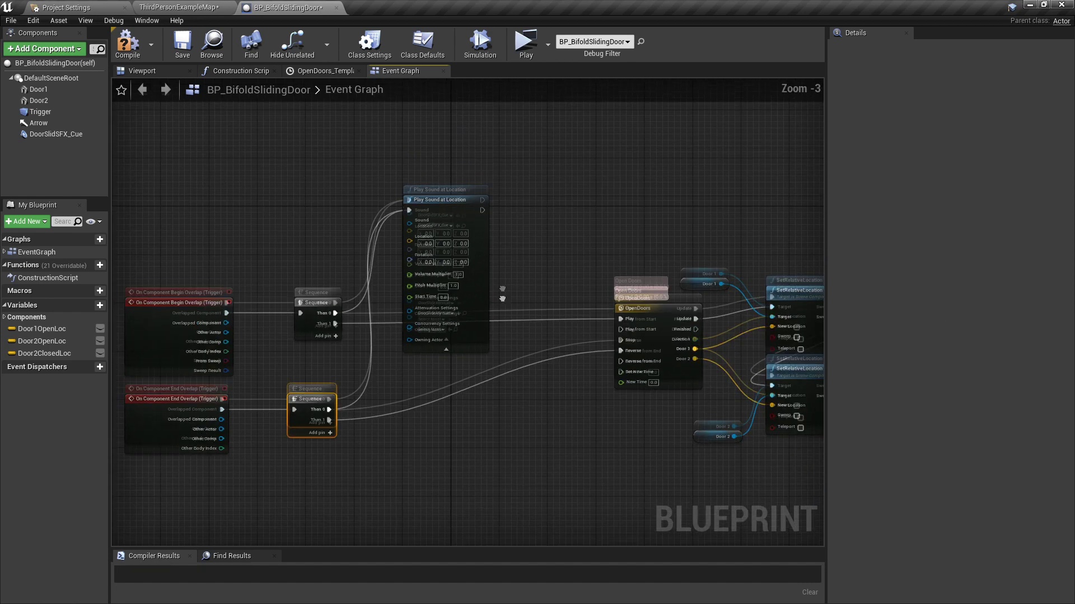
# Step: Examine the attenuation range of the DoorSlidSFX_Cue component around the bifold door in the blueprint's 3D view
pyautogui.moveTo(443, 386); pyautogui.dragTo(427, 413, button='right')
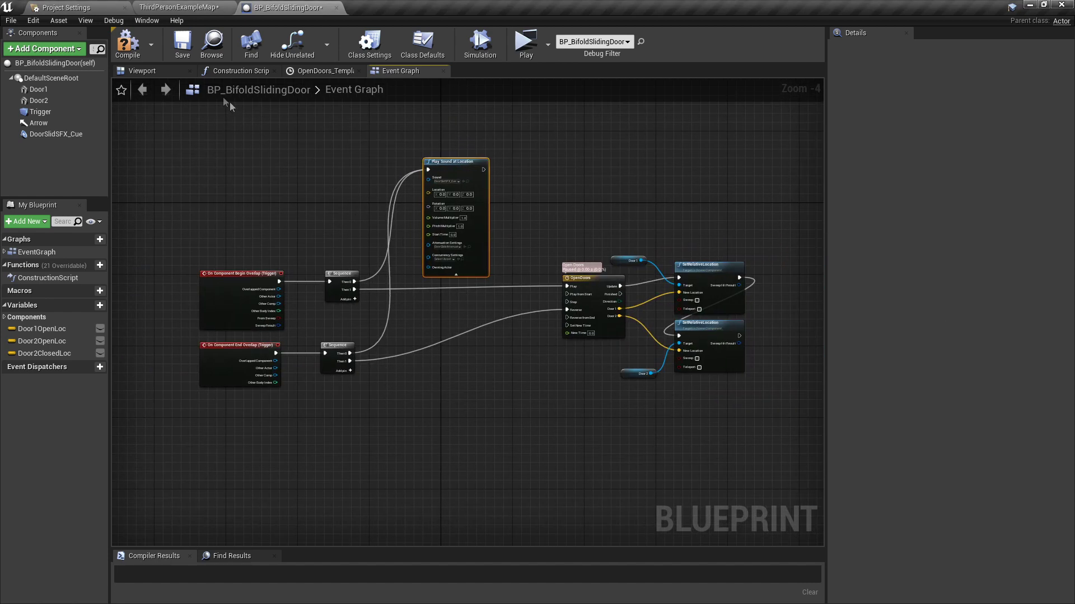
pyautogui.click(157, 71)
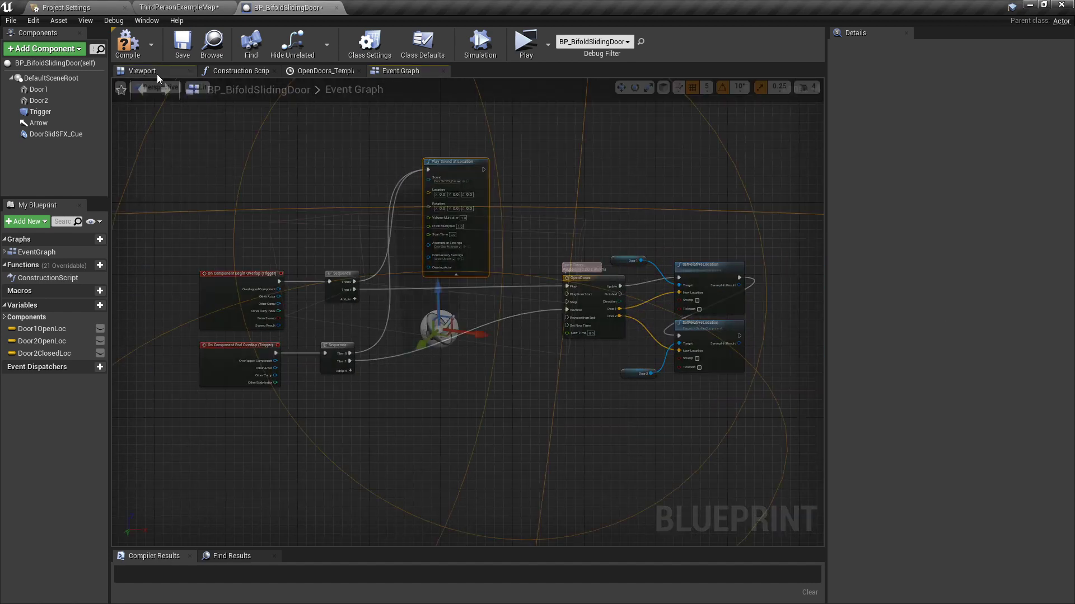
pyautogui.click(441, 328)
pyautogui.scroll(-2, 444, 327)
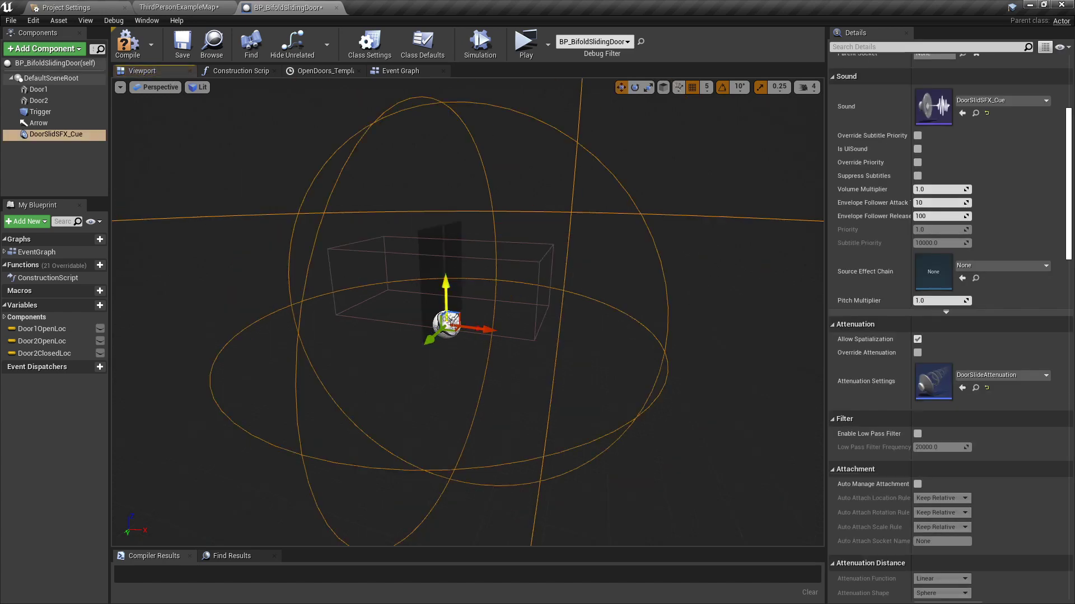
pyautogui.scroll(-5, 432, 262)
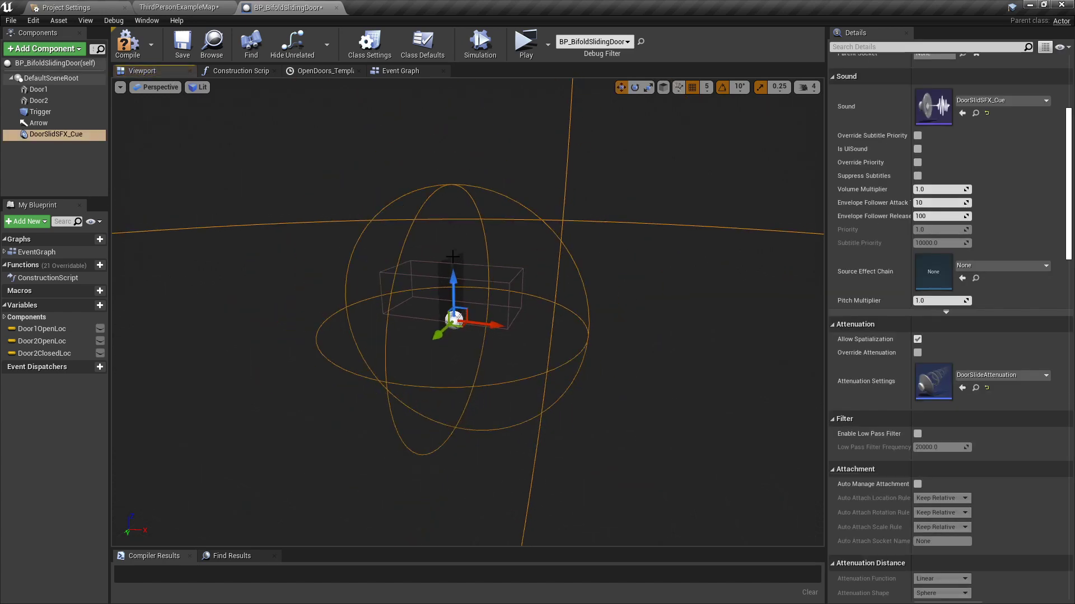
pyautogui.scroll(2, 485, 296)
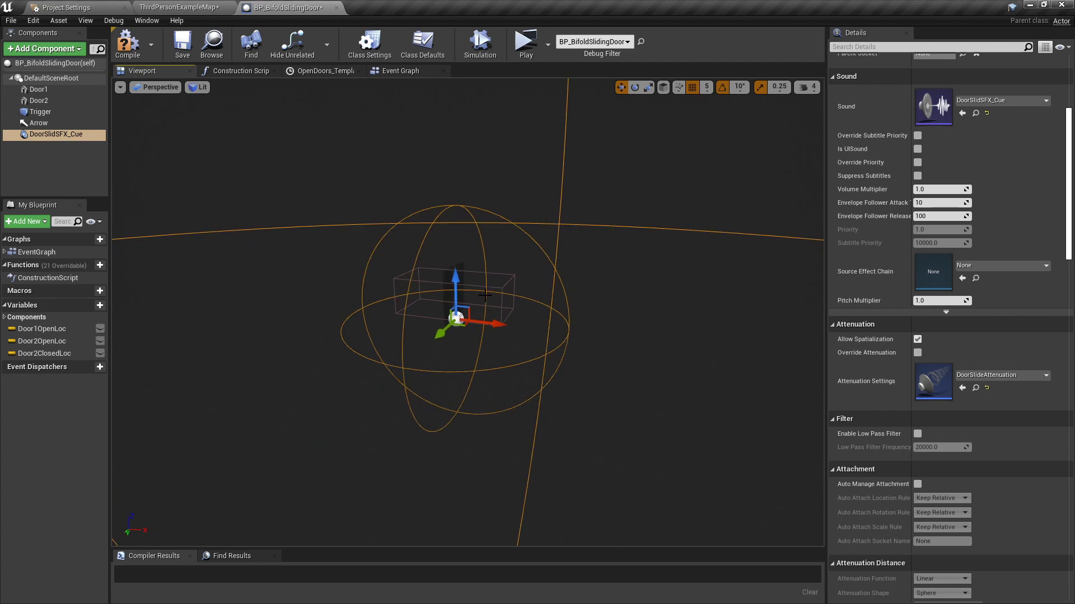
# Step: Open the DoorSlideAttenuation asset from the level editor and place its window over the bifold door blueprint, keeping the attenuation spheres in view
pyautogui.click(200, 10)
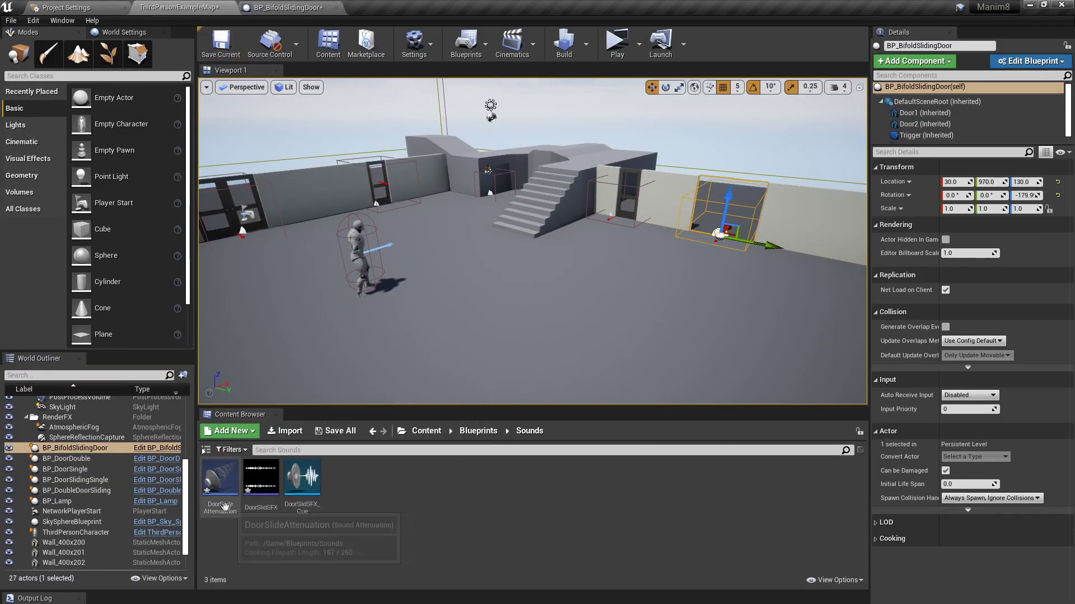
pyautogui.doubleClick(220, 478)
pyautogui.moveTo(391, 123); pyautogui.dragTo(732, 303)
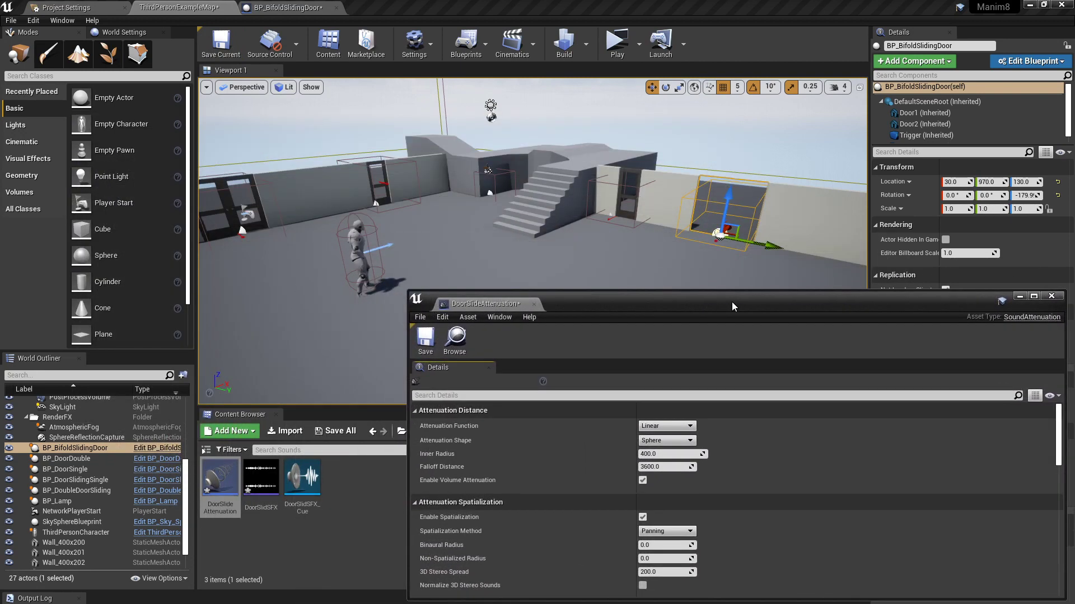
pyautogui.click(286, 7)
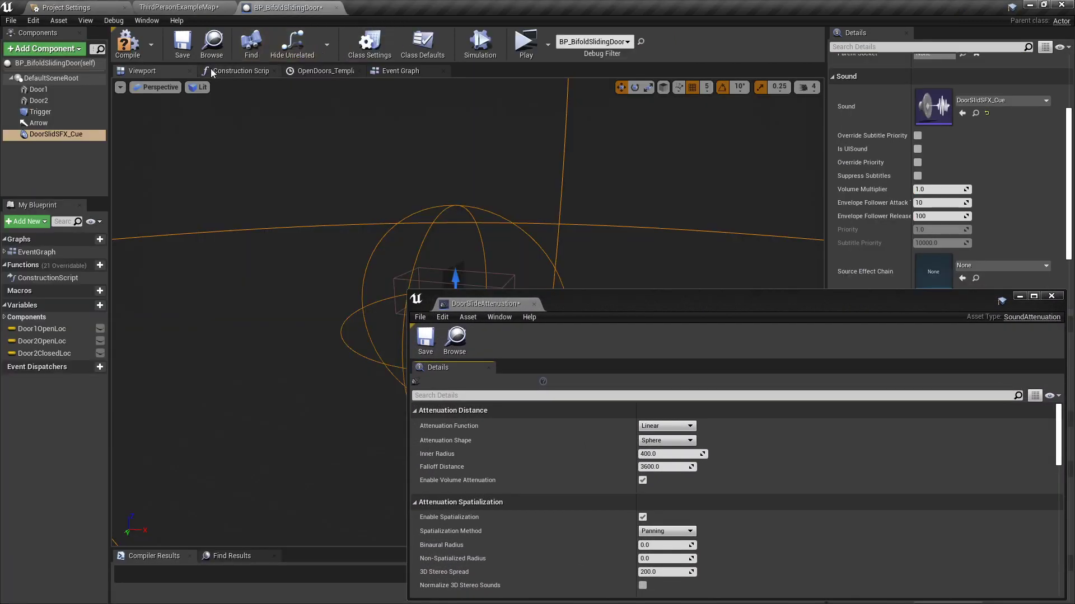
pyautogui.moveTo(481, 245)
pyautogui.mouseDown(button='right')
pyautogui.moveTo(468, 235)
pyautogui.moveTo(516, 251)
pyautogui.moveTo(469, 249)
pyautogui.mouseUp(button='right')
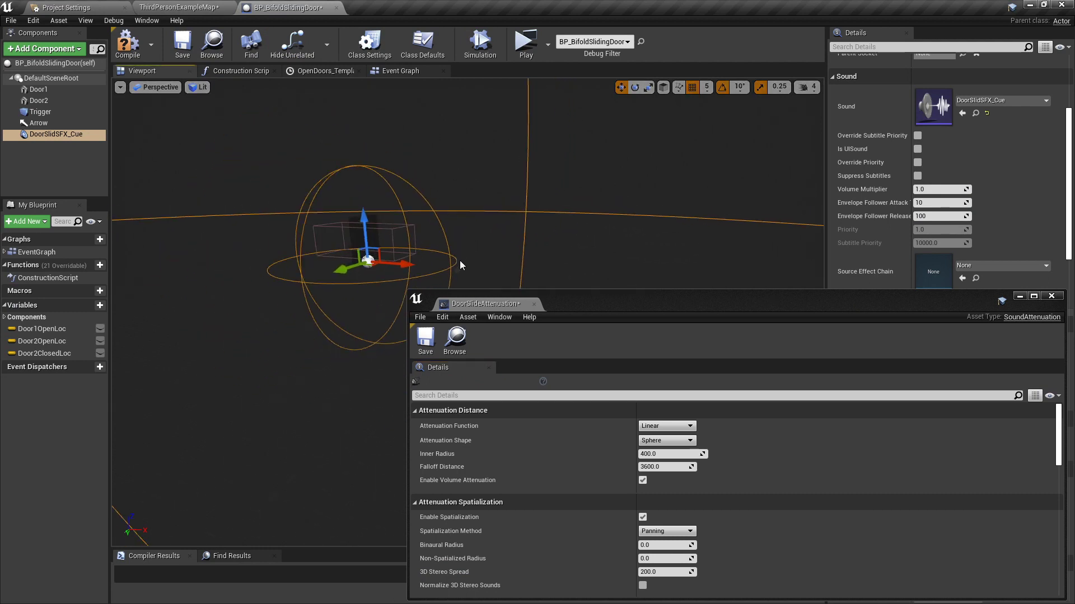
# Step: Set DoorSlideAttenuation's function to Natural Sound, inner radius to about 247 and falloff distance to about 549, and save the asset and blueprint
pyautogui.click(660, 427)
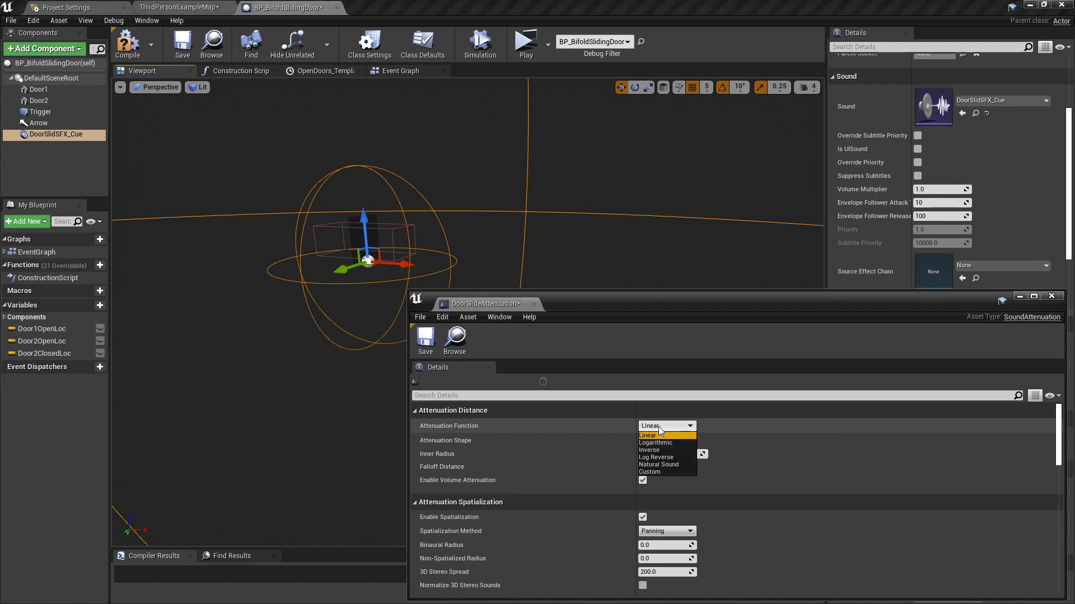
pyautogui.click(664, 464)
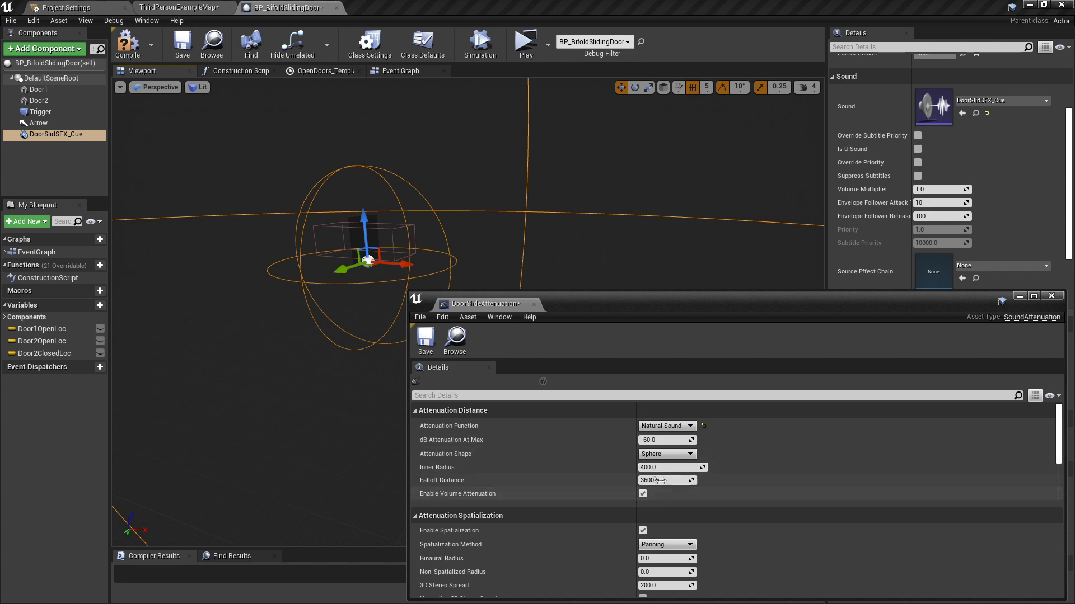
pyautogui.moveTo(664, 468); pyautogui.dragTo(643, 515)
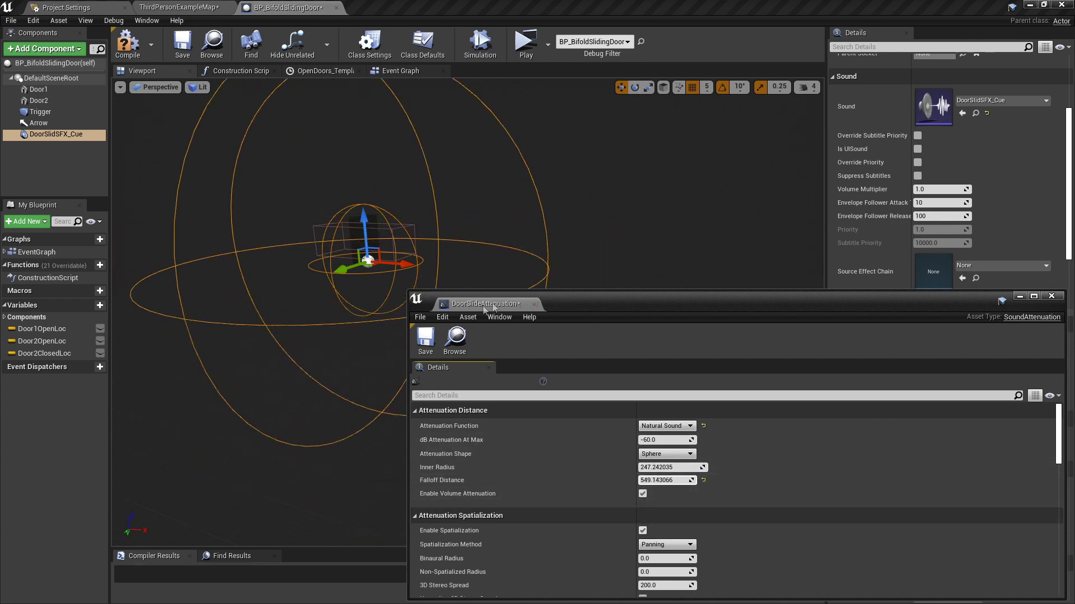
pyautogui.click(431, 338)
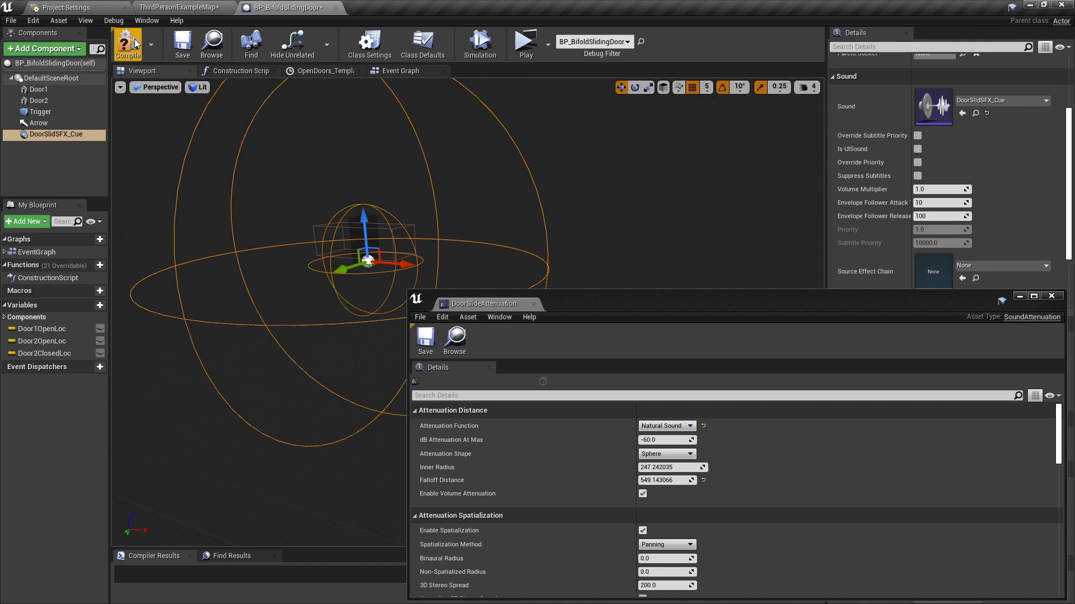
pyautogui.hotkey('ctrl', 's')
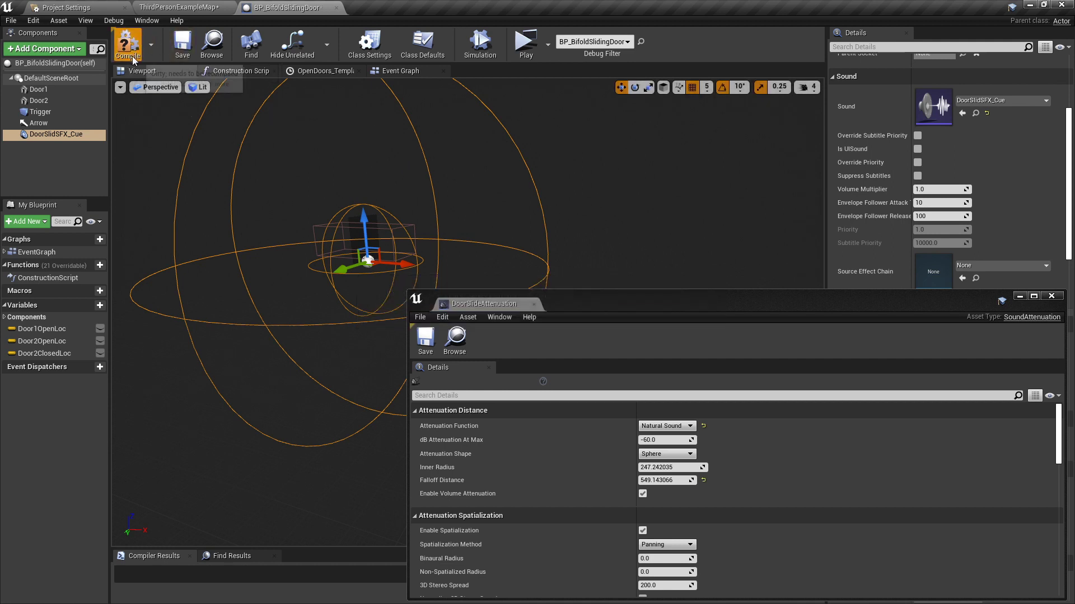
# Step: Play the level in a maximized preview and walk the character up to the bifold sliding door to test its sound
pyautogui.click(523, 45)
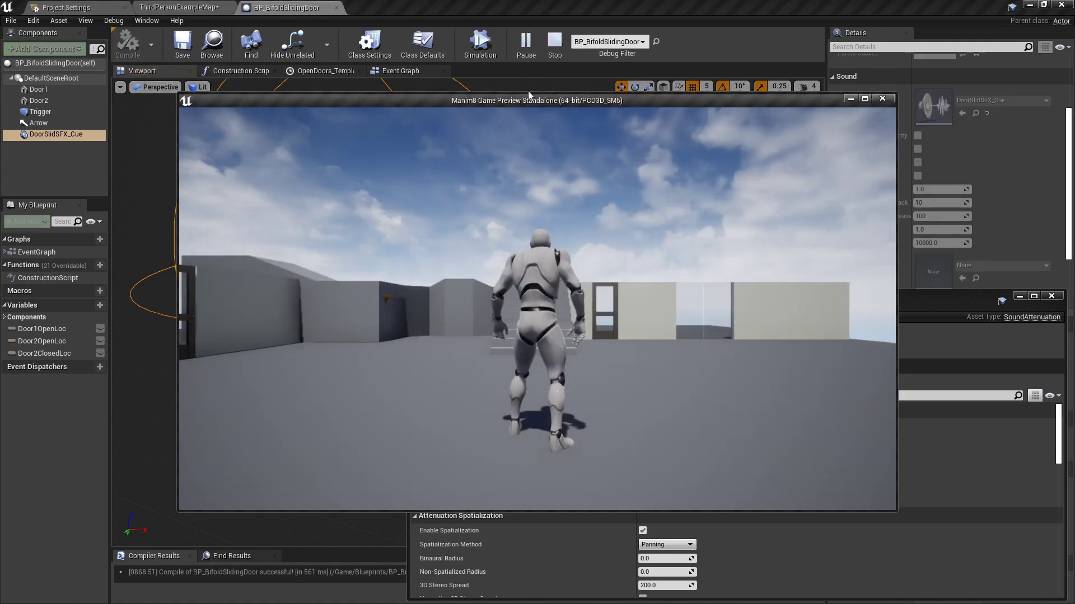
pyautogui.doubleClick(530, 99)
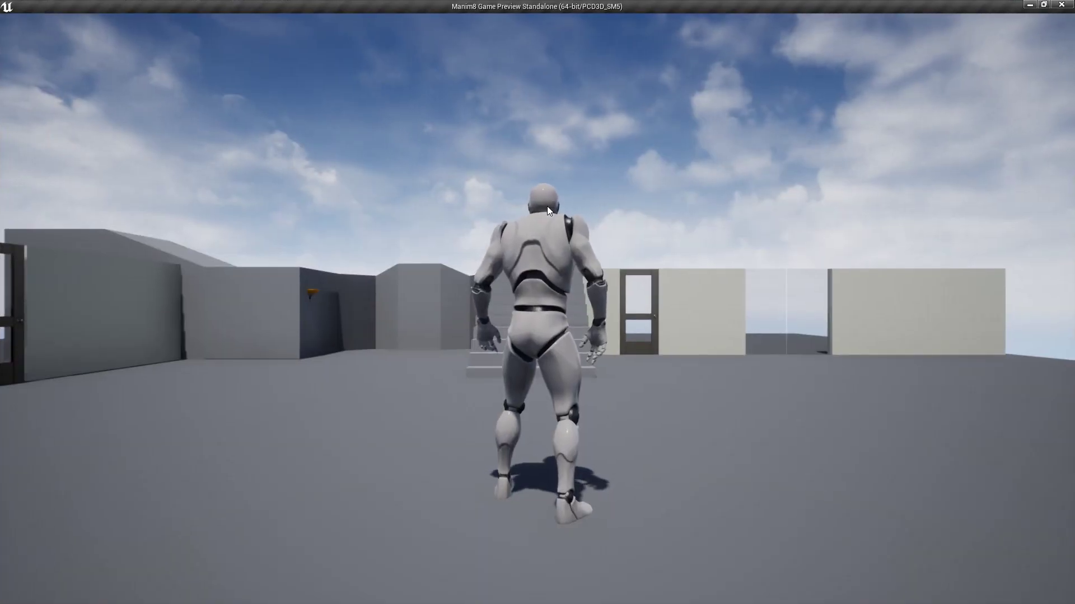
pyautogui.press('w')
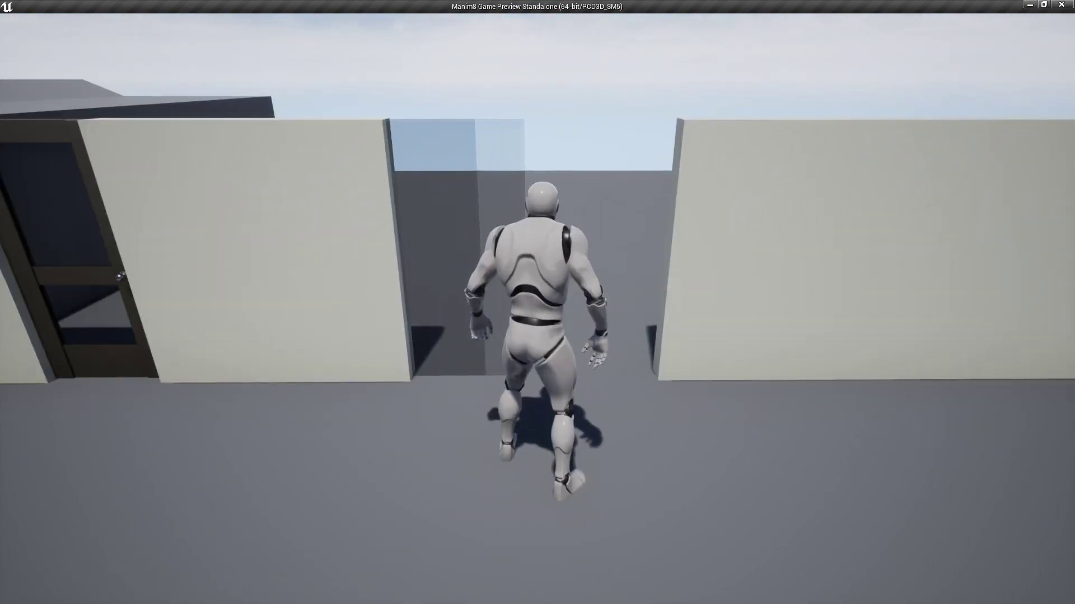
pyautogui.press('w')
pyautogui.press('space')
pyautogui.press('s')
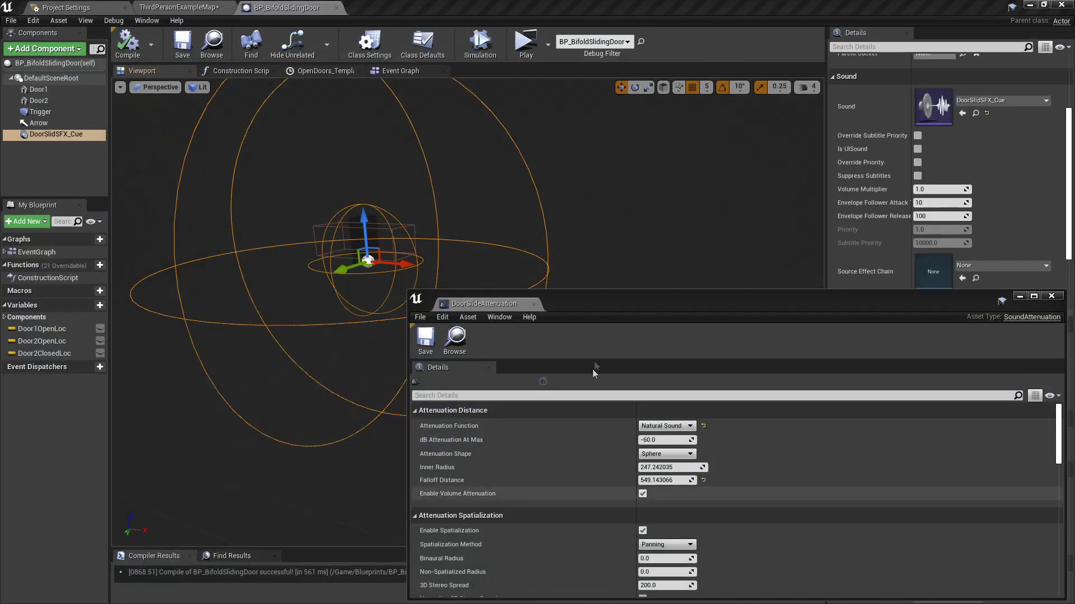
# Step: Reset DoorSlideAttenuation's falloff distance to the default of 3600
pyautogui.moveTo(647, 308); pyautogui.dragTo(638, 268)
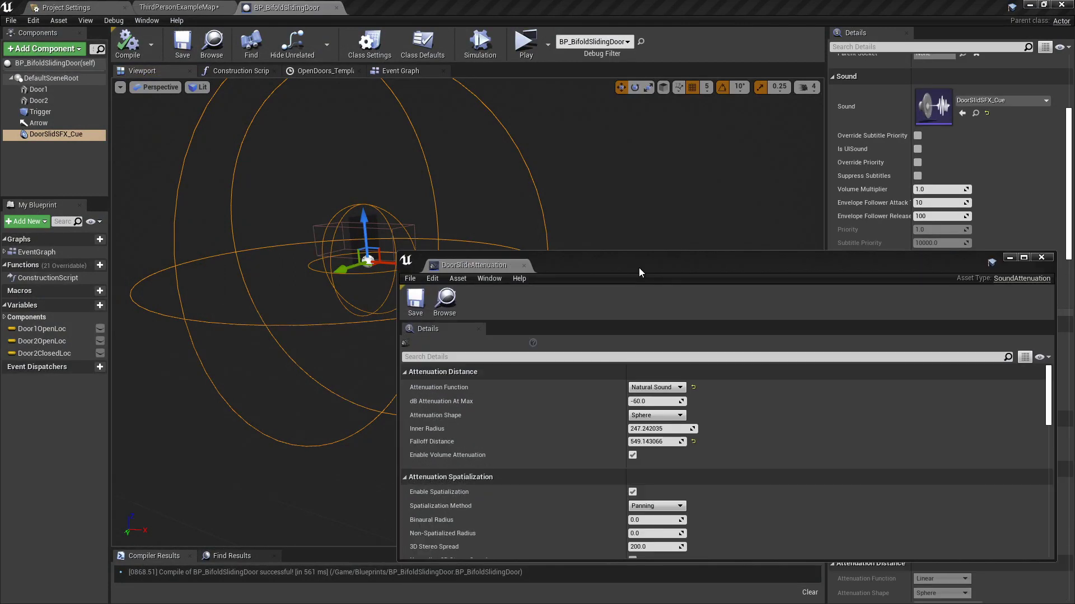
pyautogui.click(694, 441)
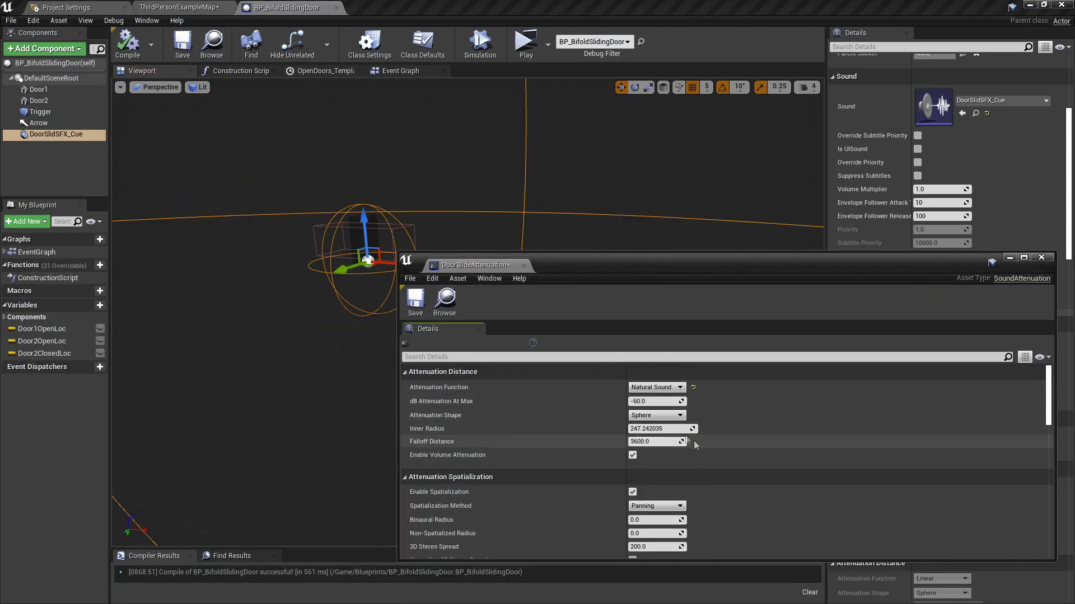
# Step: Play the level again and walk the character repeatedly toward, through and away from the bifold door to check the opening and closing sound
pyautogui.click(518, 50)
pyautogui.click(490, 223)
pyautogui.press('w')
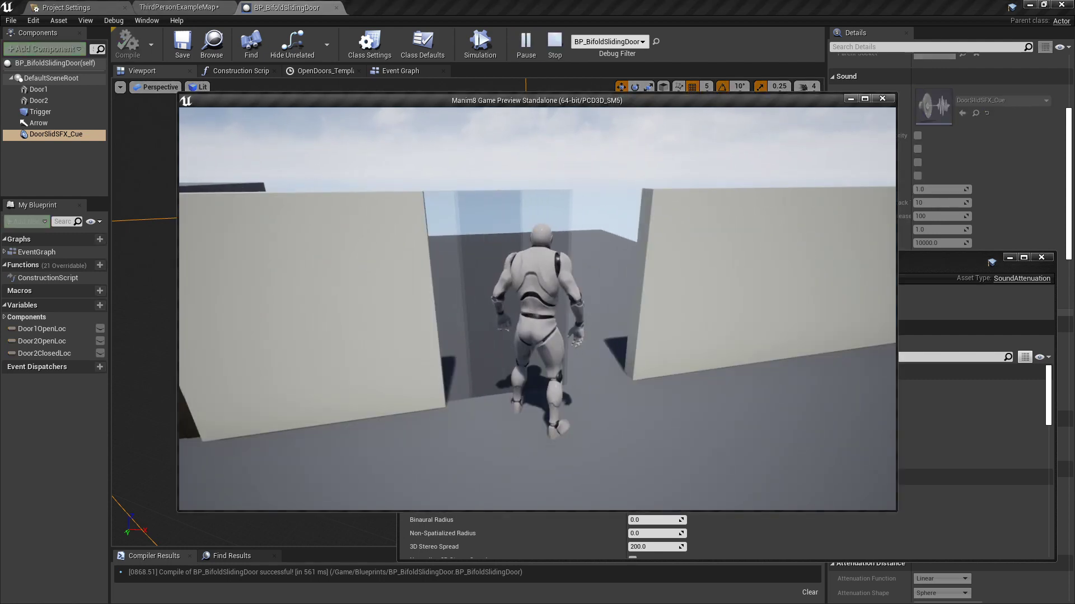
pyautogui.press('d')
pyautogui.press('s')
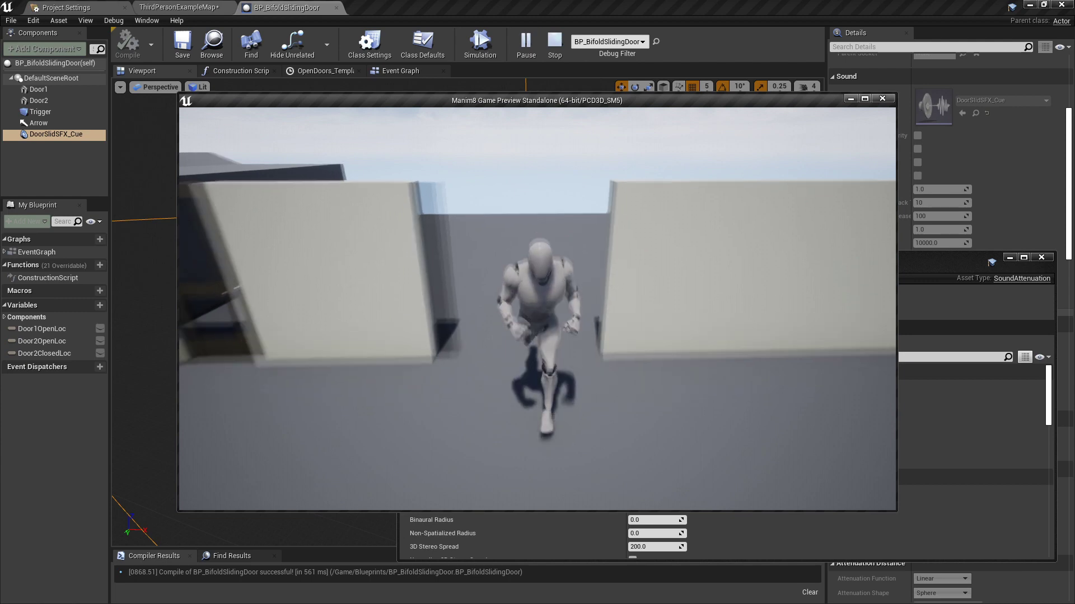
pyautogui.press('w')
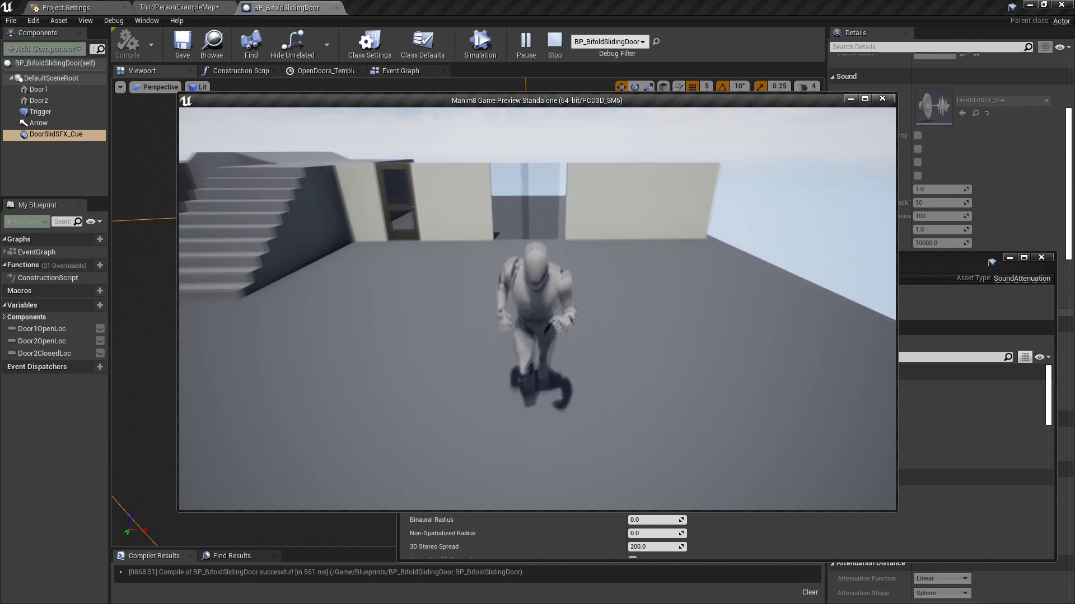
pyautogui.press('w')
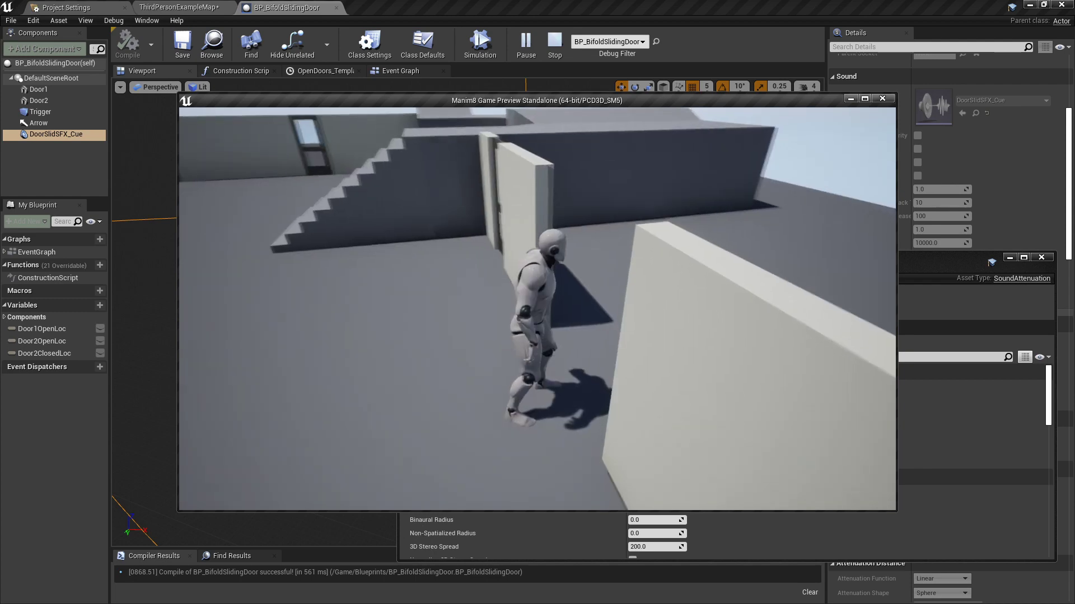
pyautogui.press('d')
pyautogui.press('s')
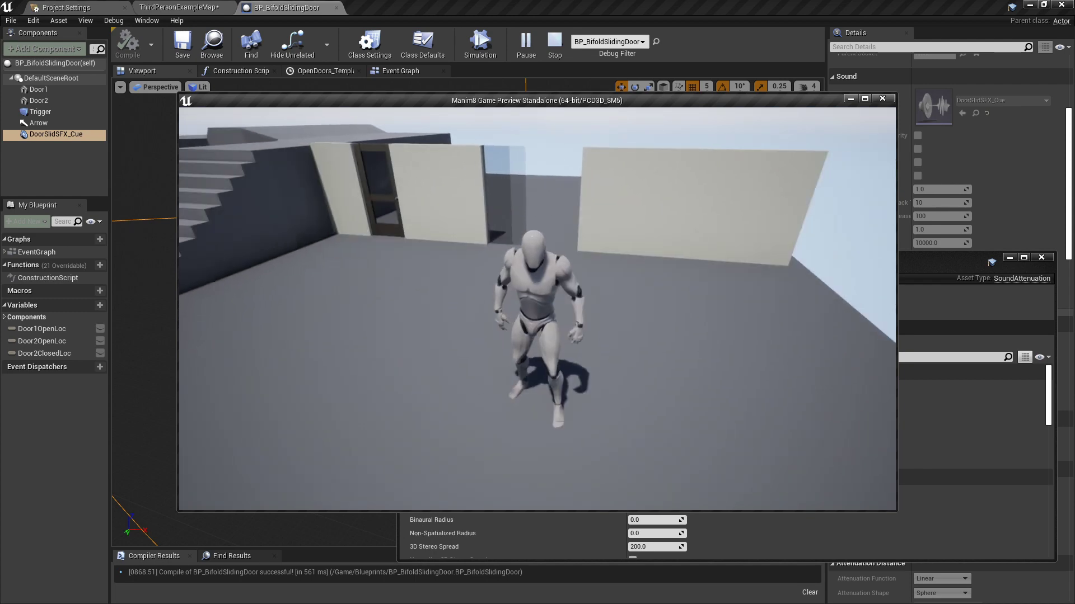
pyautogui.press('w')
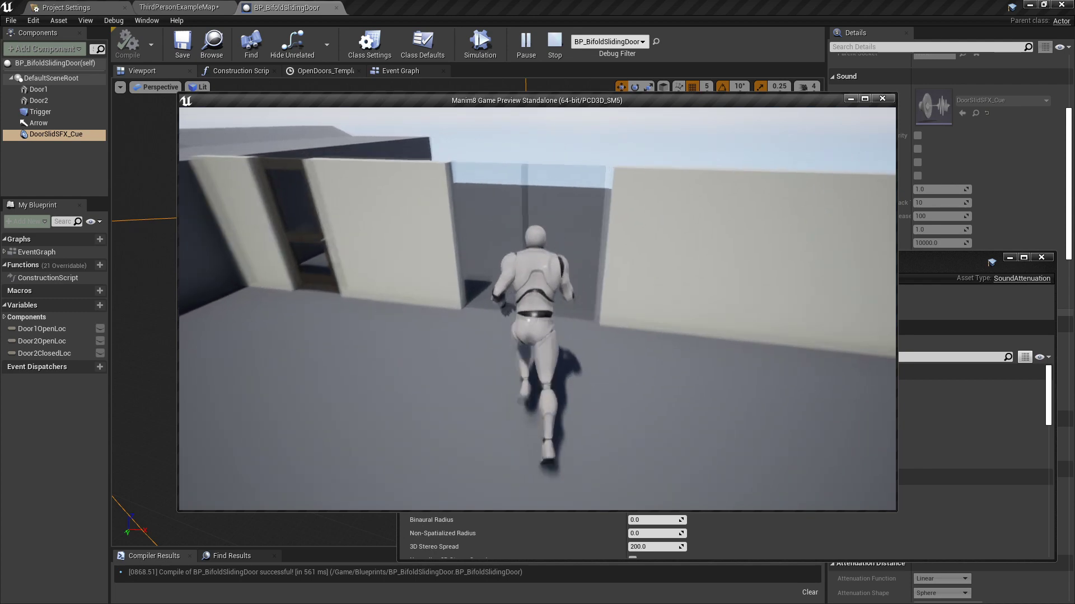
pyautogui.press('w')
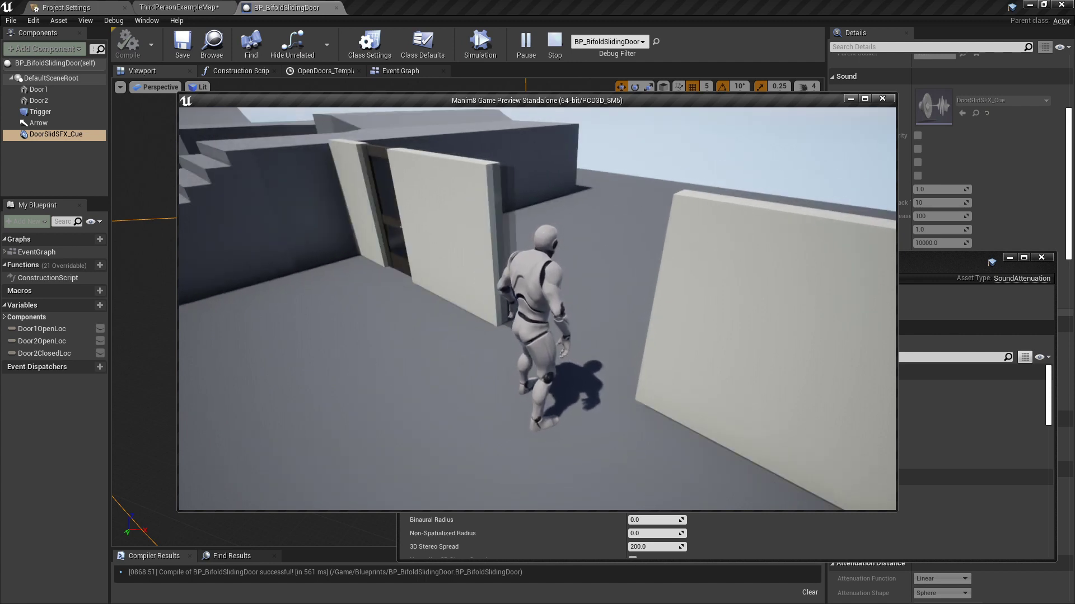
pyautogui.press('s')
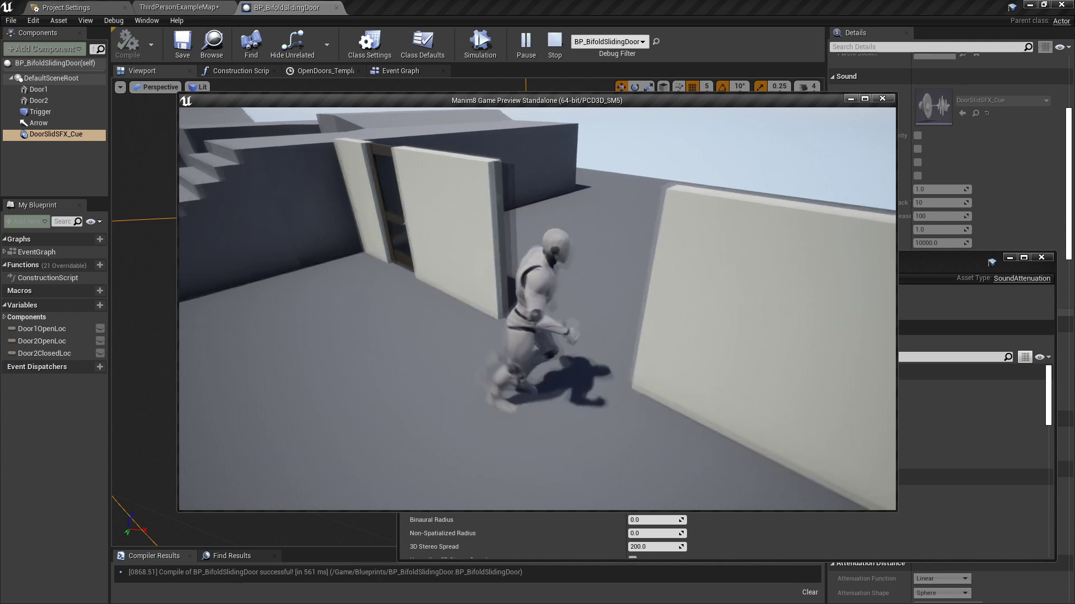
pyautogui.press('w')
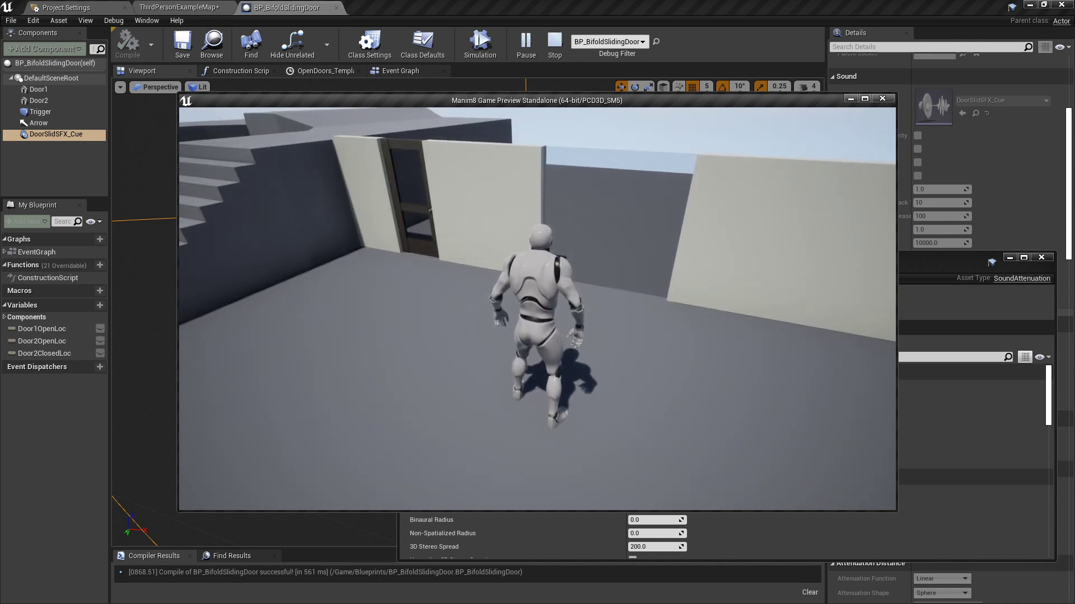
pyautogui.press('s')
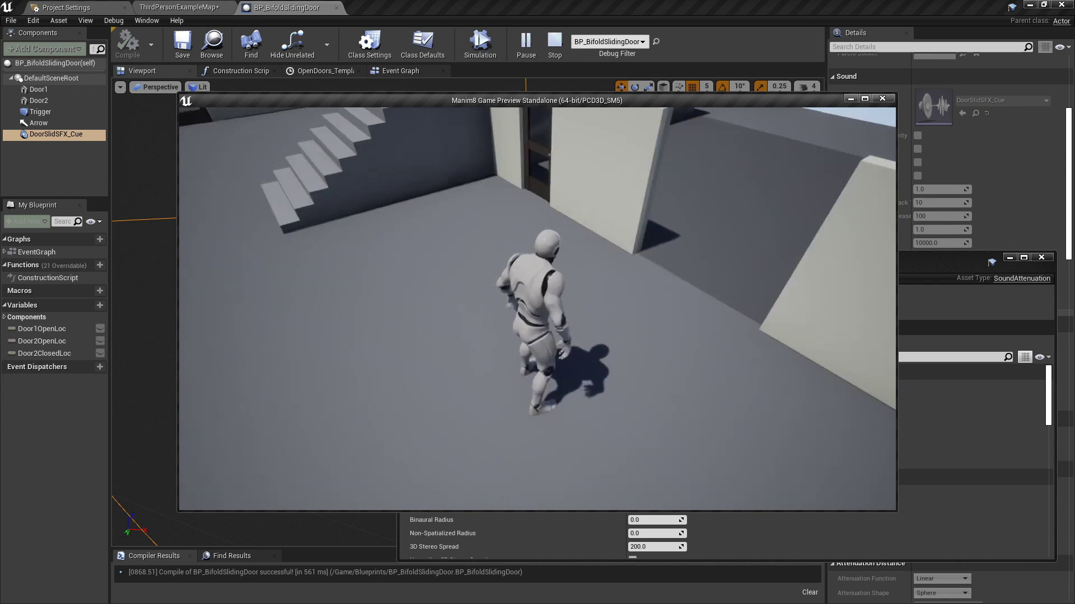
pyautogui.press('w')
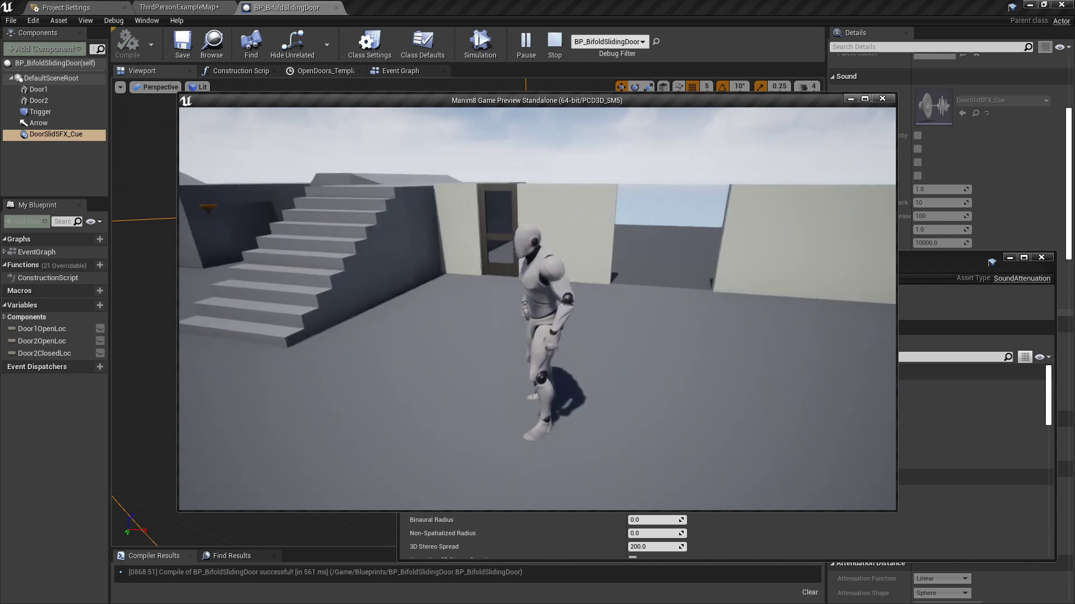
pyautogui.press('a')
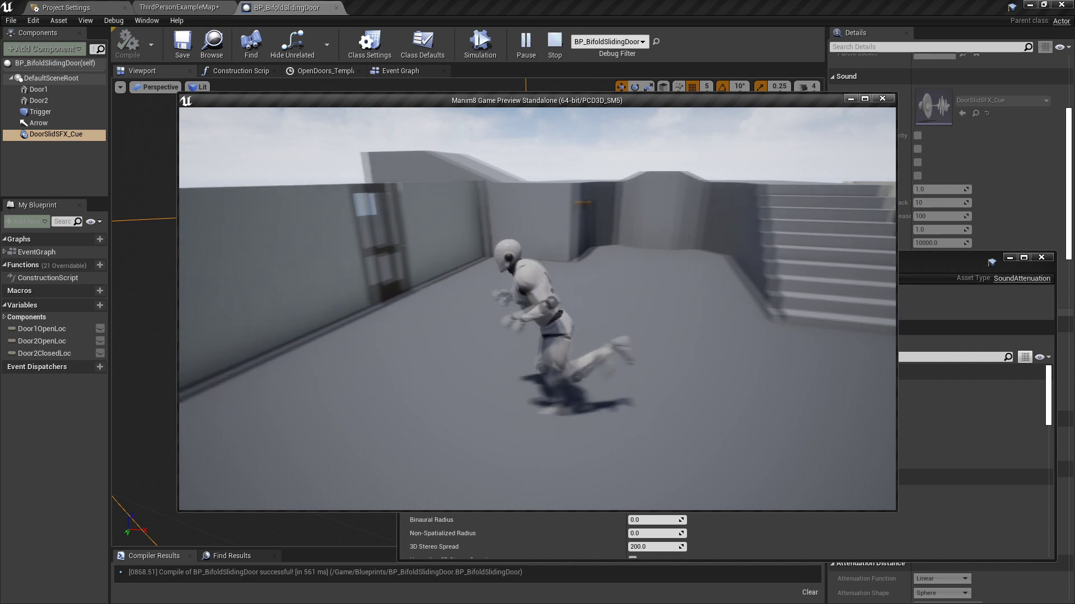
pyautogui.press('d')
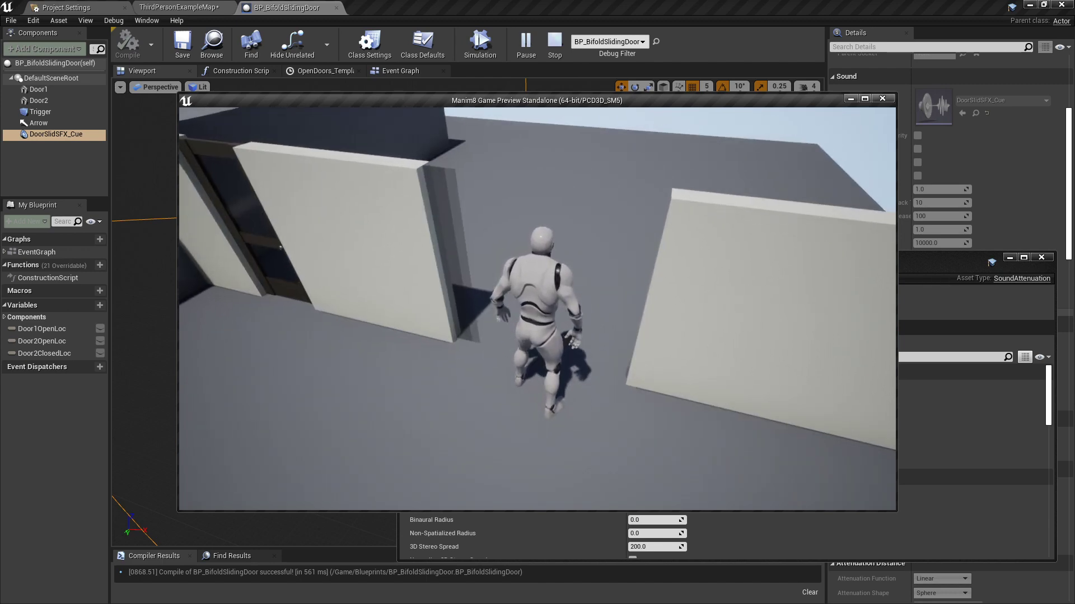
pyautogui.press('s')
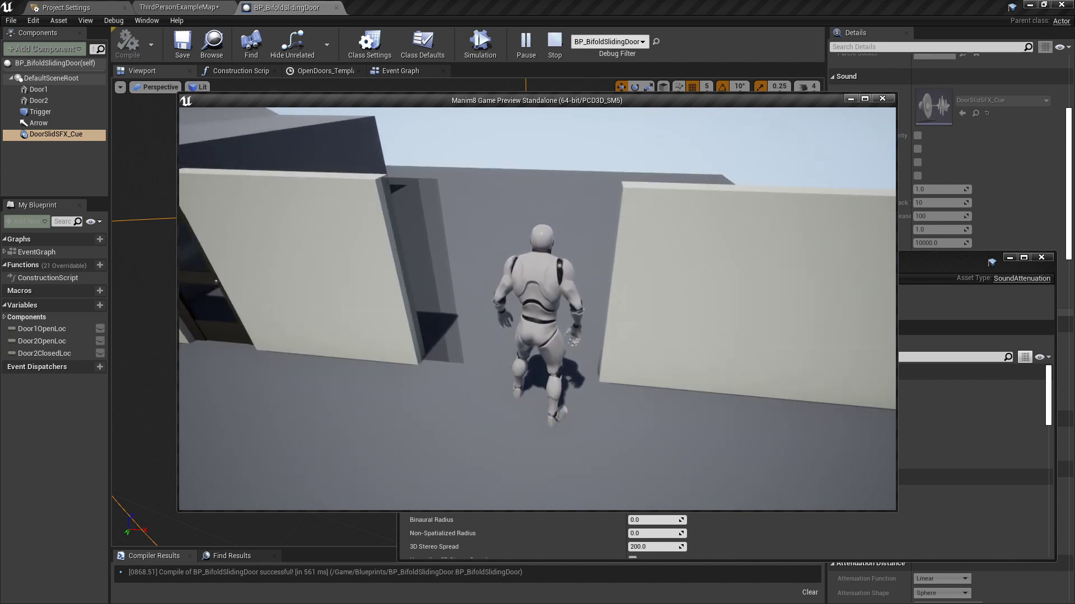
pyautogui.press('s')
pyautogui.press('w')
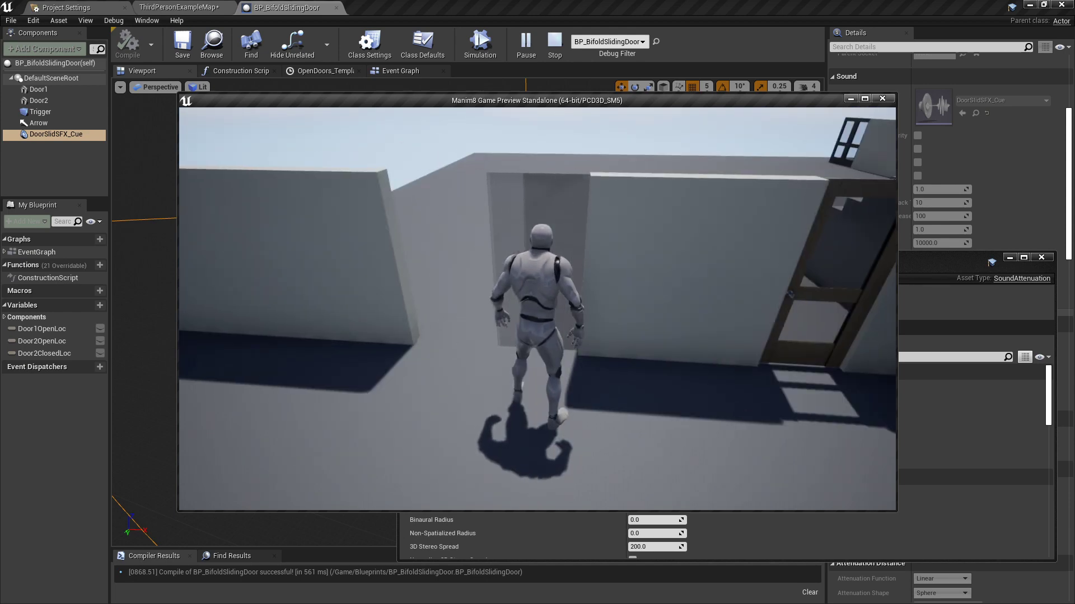
# Step: Walk the character back and forth near the bifold door to test its sound, and stop the preview
pyautogui.press('w')
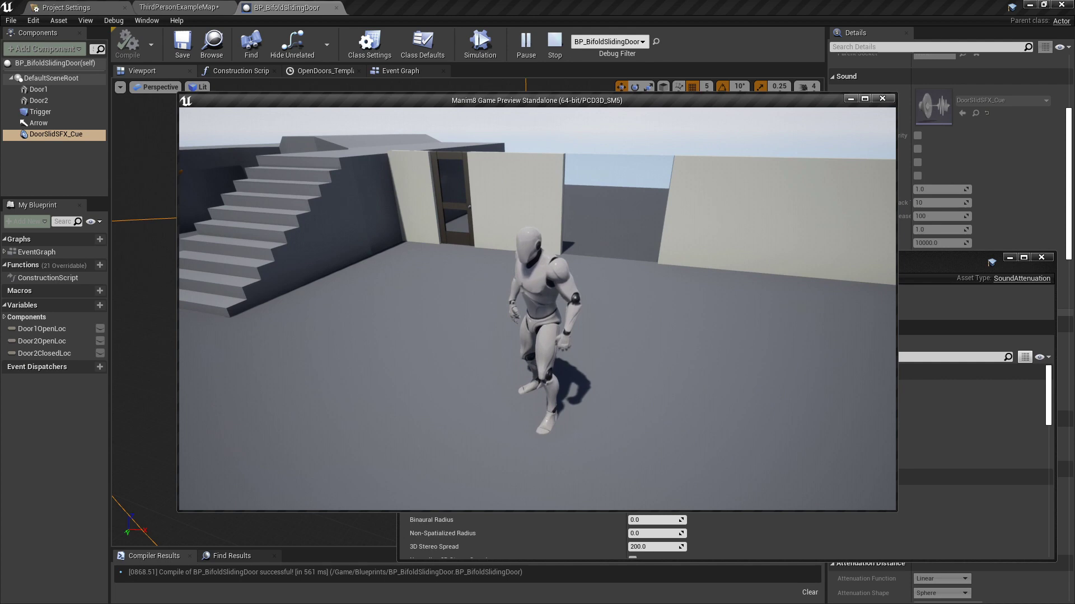
pyautogui.press('w')
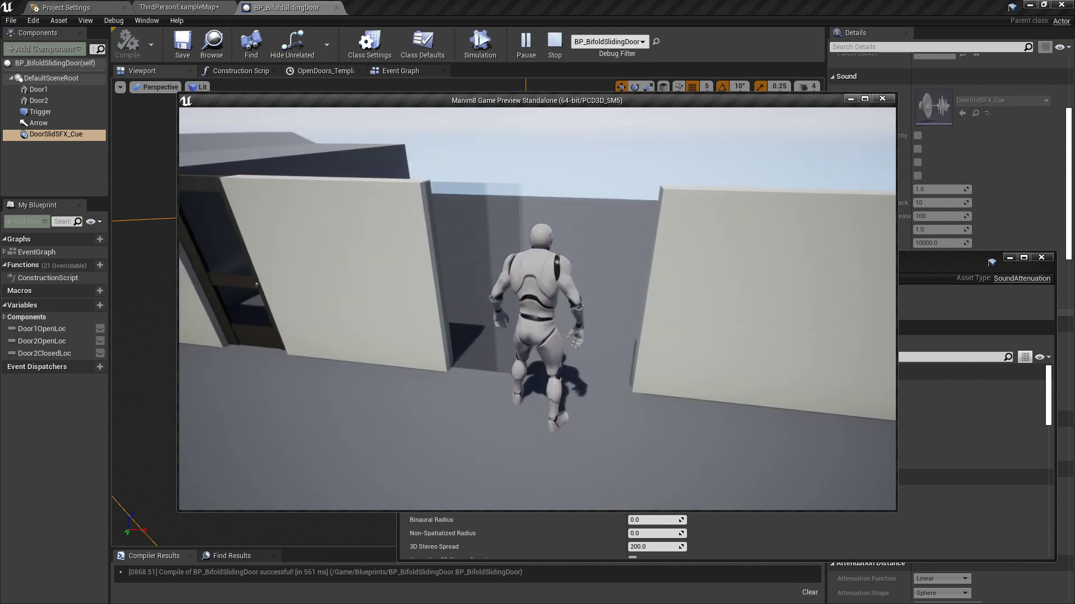
pyautogui.press('Escape')
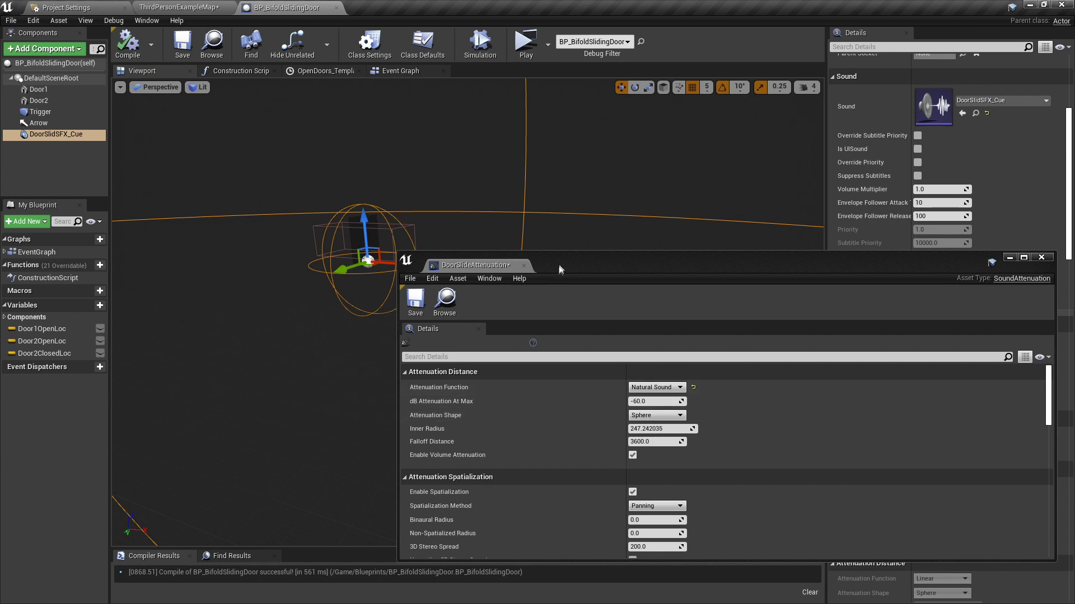
# Step: Open DoorSlidSFX_Cue from the level's sound assets, set its volume multiplier to 1.0 and save the cue
pyautogui.moveTo(560, 269); pyautogui.dragTo(554, 192)
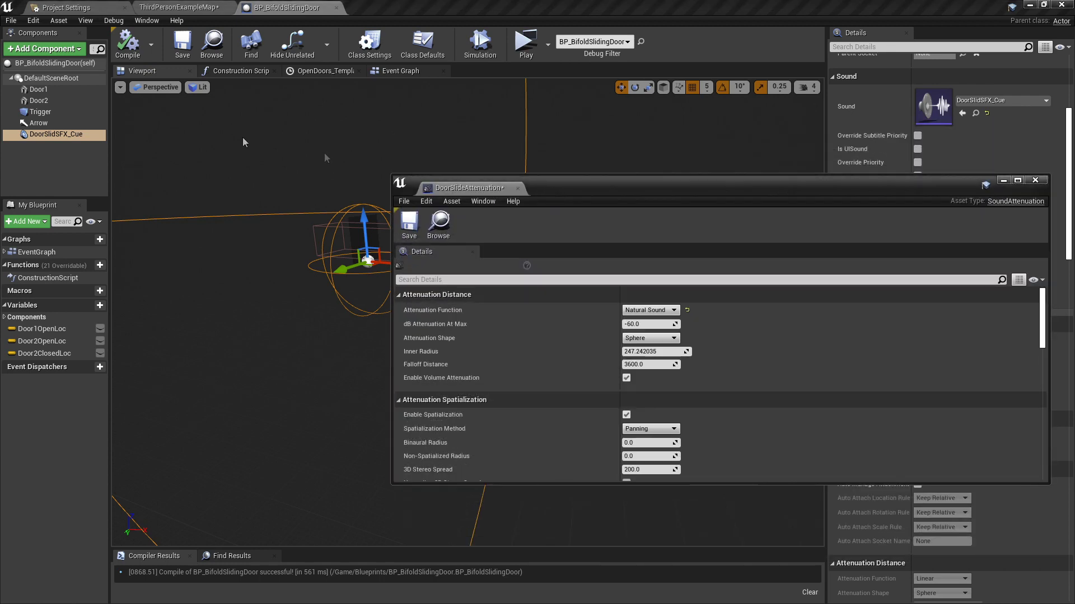
pyautogui.click(206, 8)
pyautogui.doubleClick(314, 482)
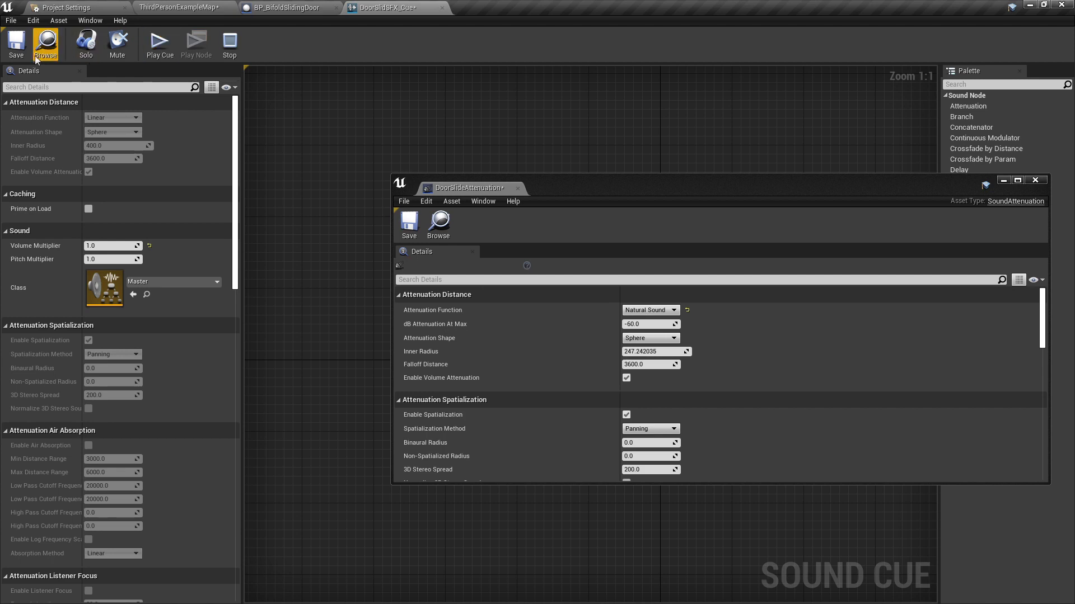
# Step: Play the level from the map and run the character to the bifold door and away to check the louder cue
pyautogui.click(210, 8)
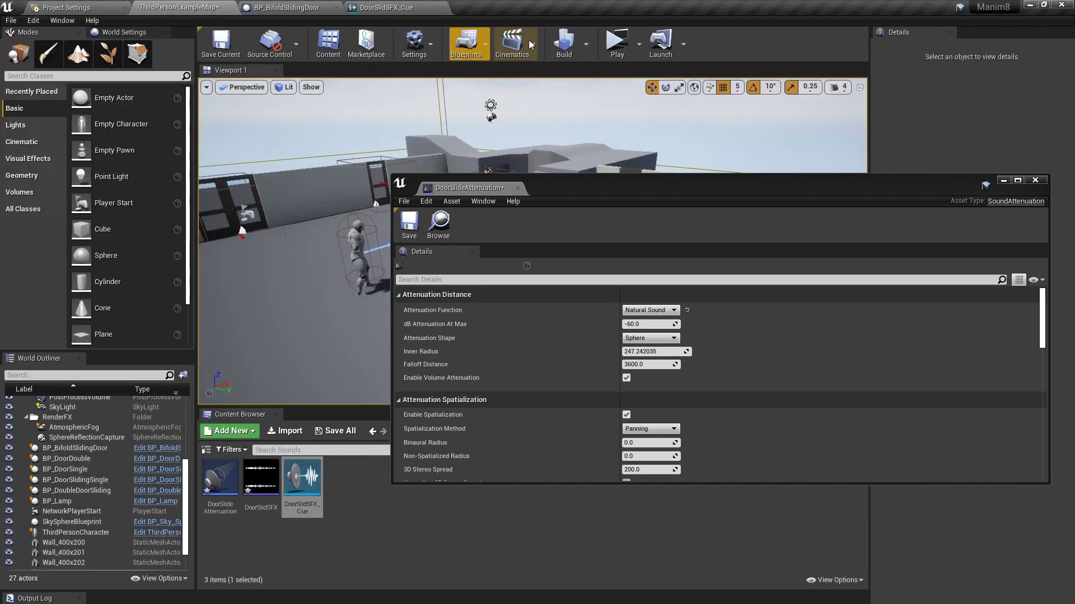
pyautogui.click(616, 45)
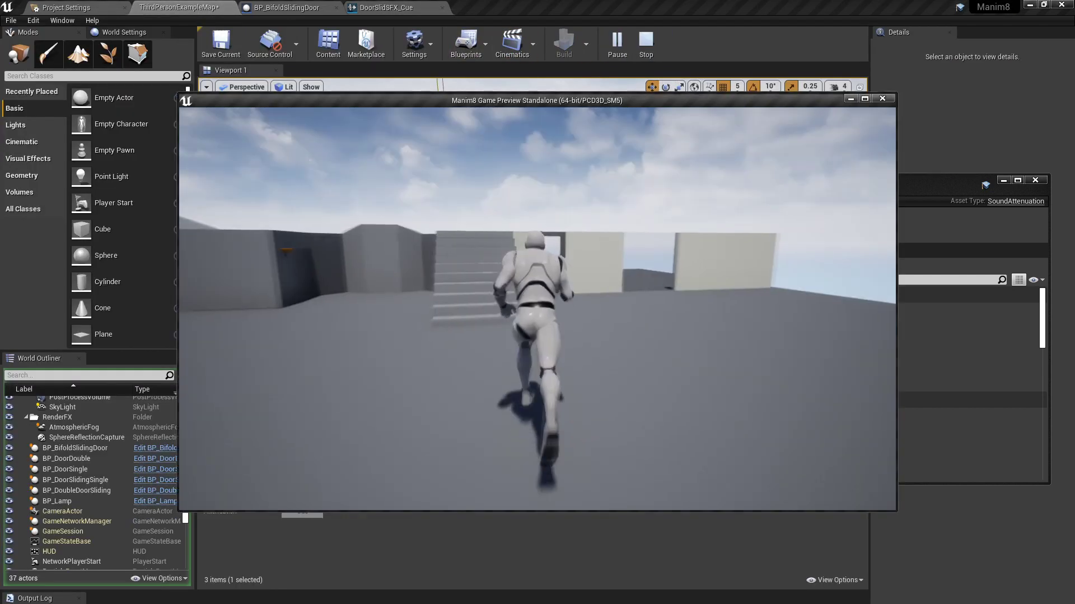
pyautogui.press('w')
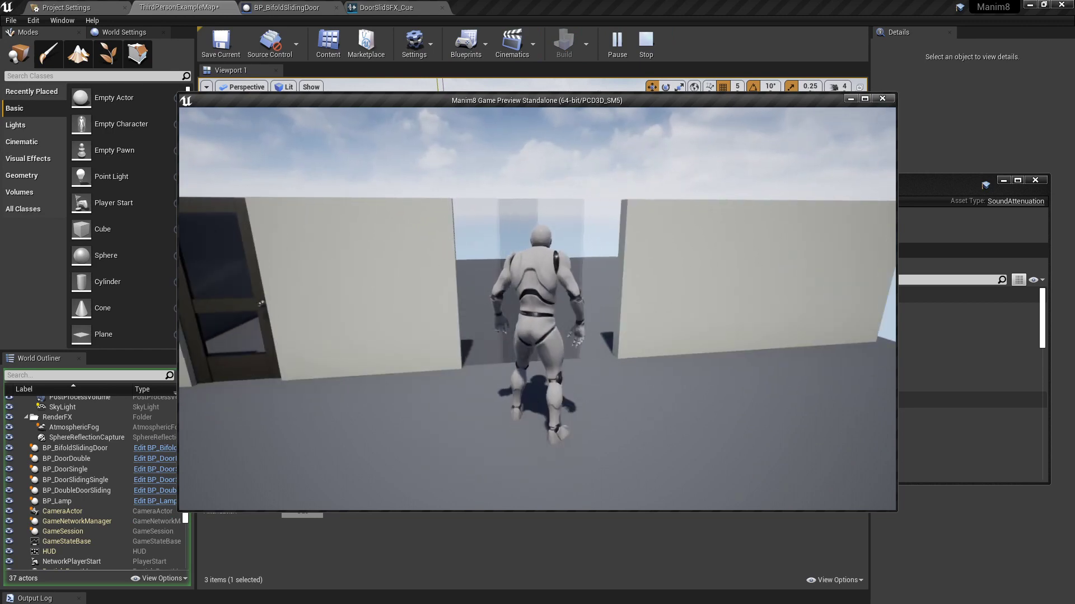
pyautogui.press('w')
pyautogui.press('s')
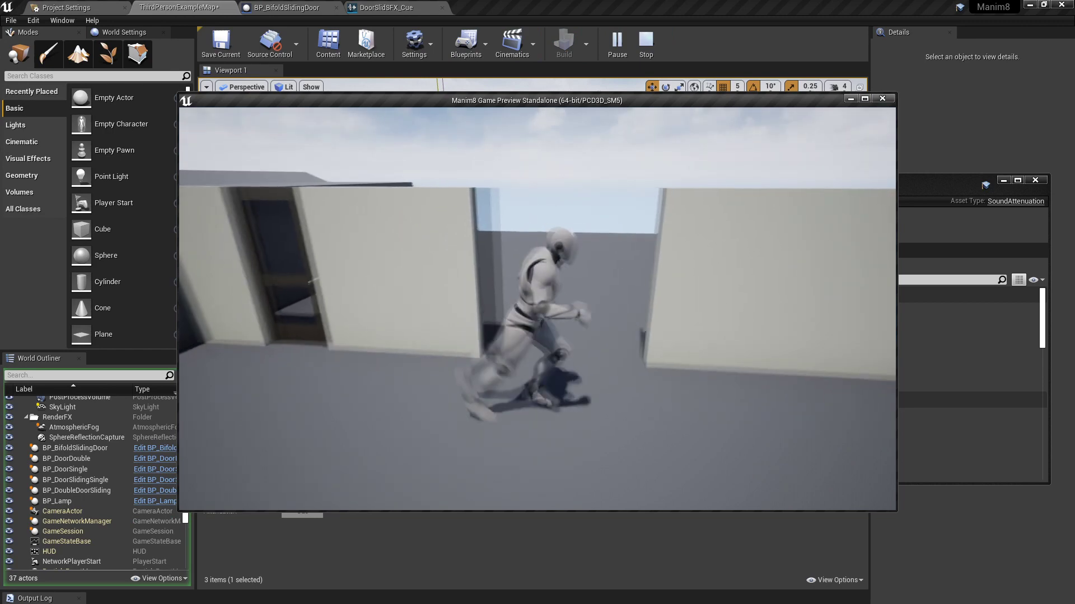
pyautogui.press('a')
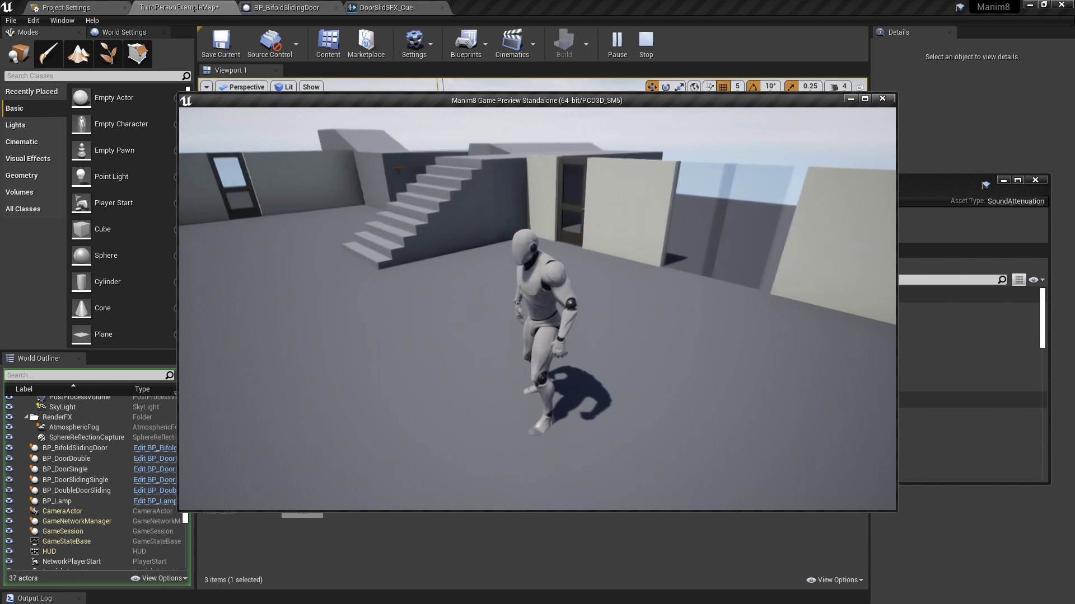
pyautogui.press('Escape')
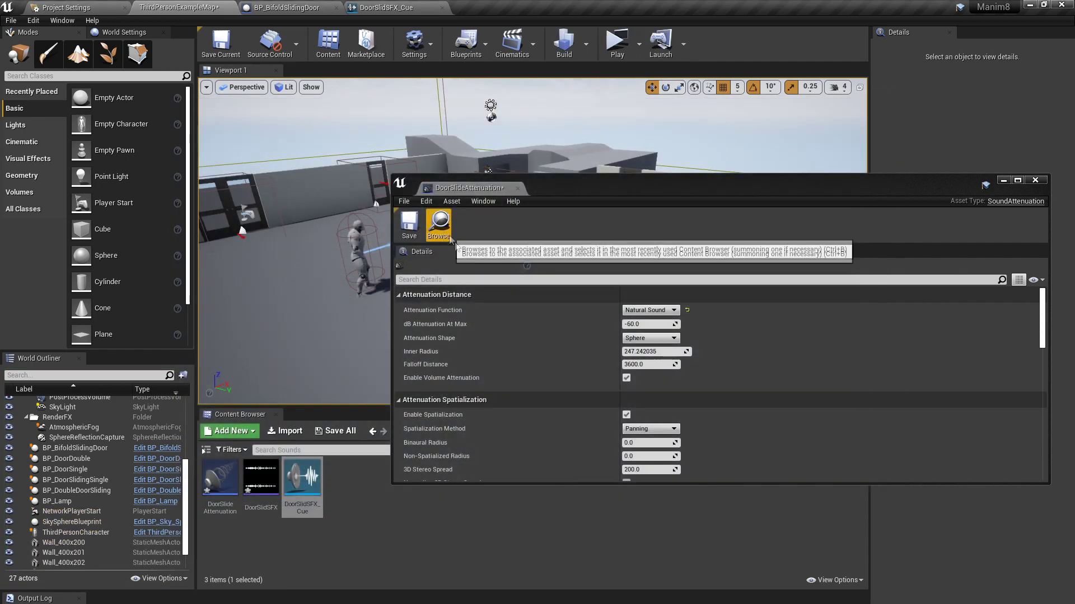
# Step: Move the attenuation window clear of the level view and replay the level to retest the sound at the bifold door
pyautogui.moveTo(545, 197); pyautogui.dragTo(754, 291)
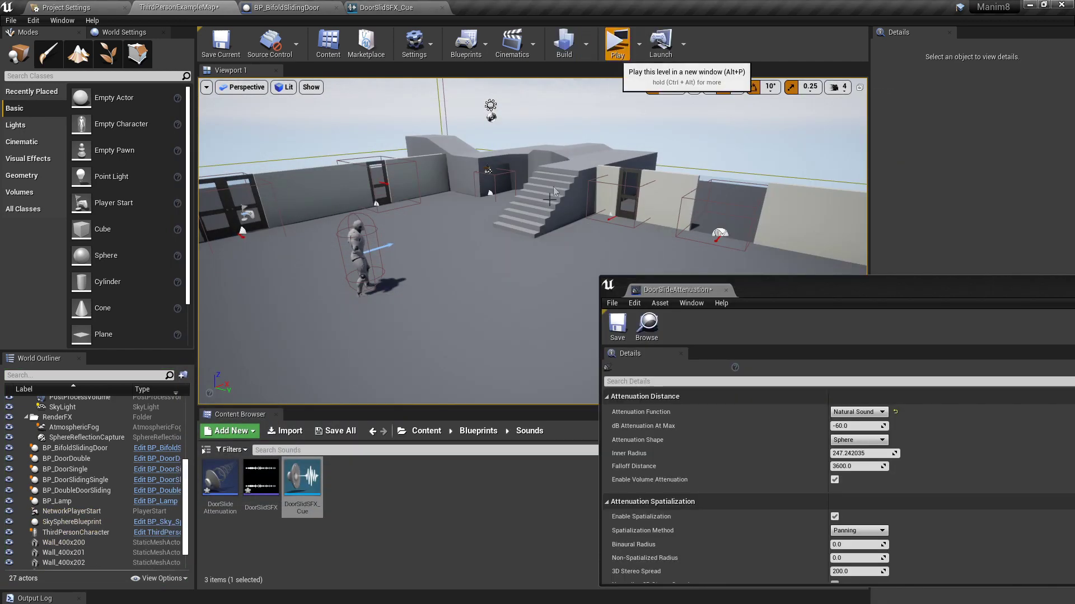
pyautogui.click(617, 44)
pyautogui.click(549, 200)
pyautogui.press('w')
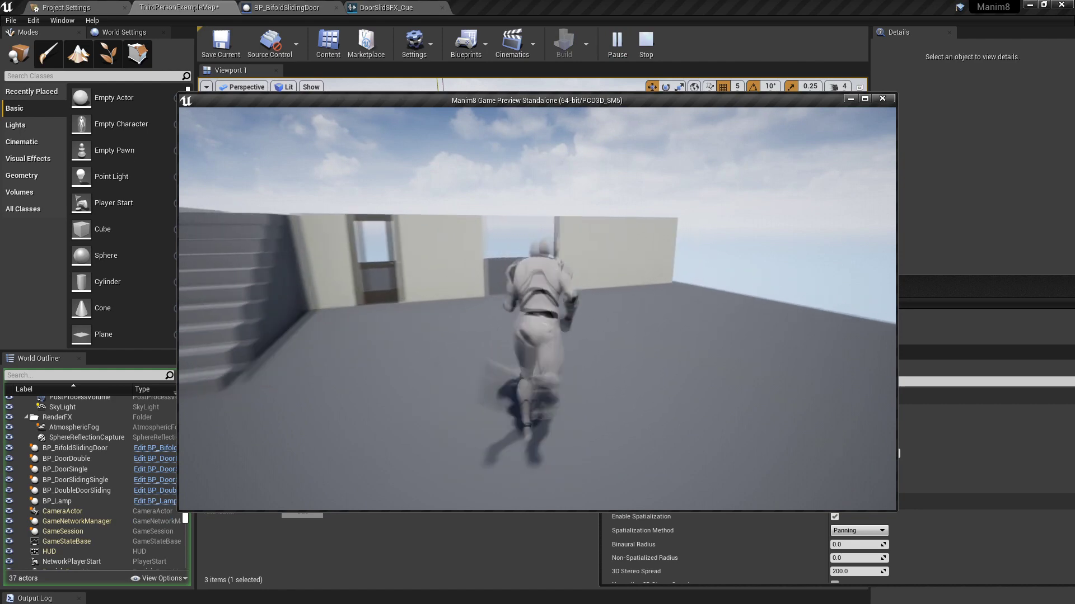
pyautogui.press('w')
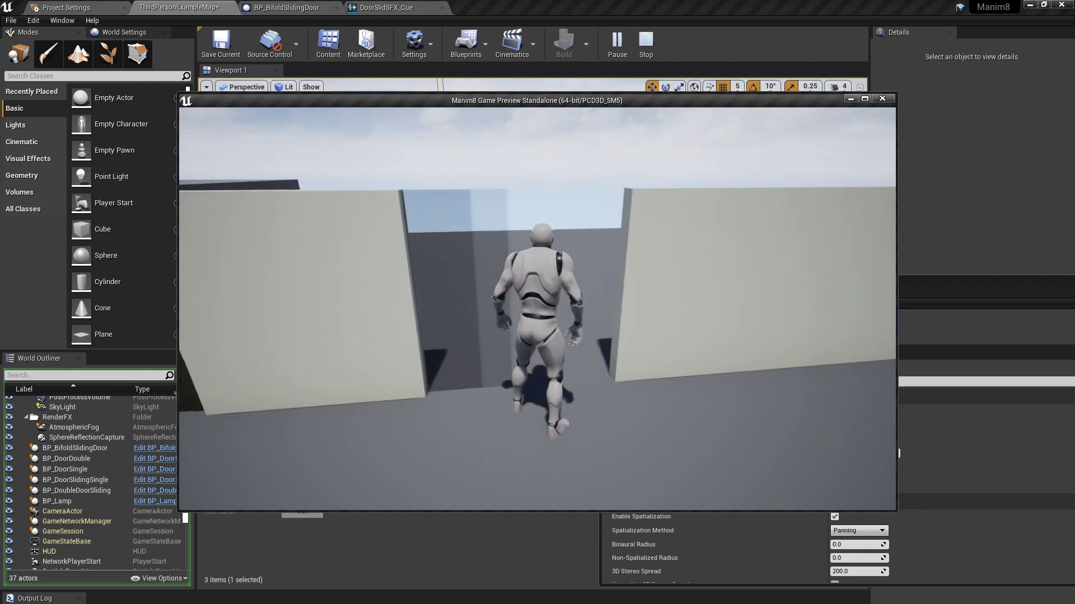
pyautogui.press('Escape')
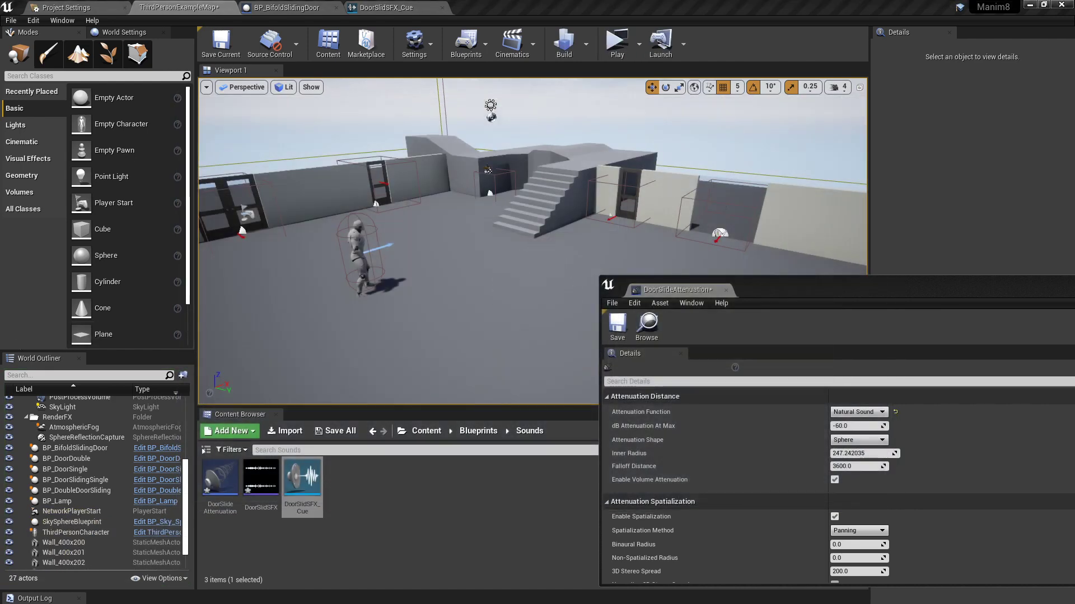
pyautogui.moveTo(570, 235); pyautogui.dragTo(585, 235, button='right')
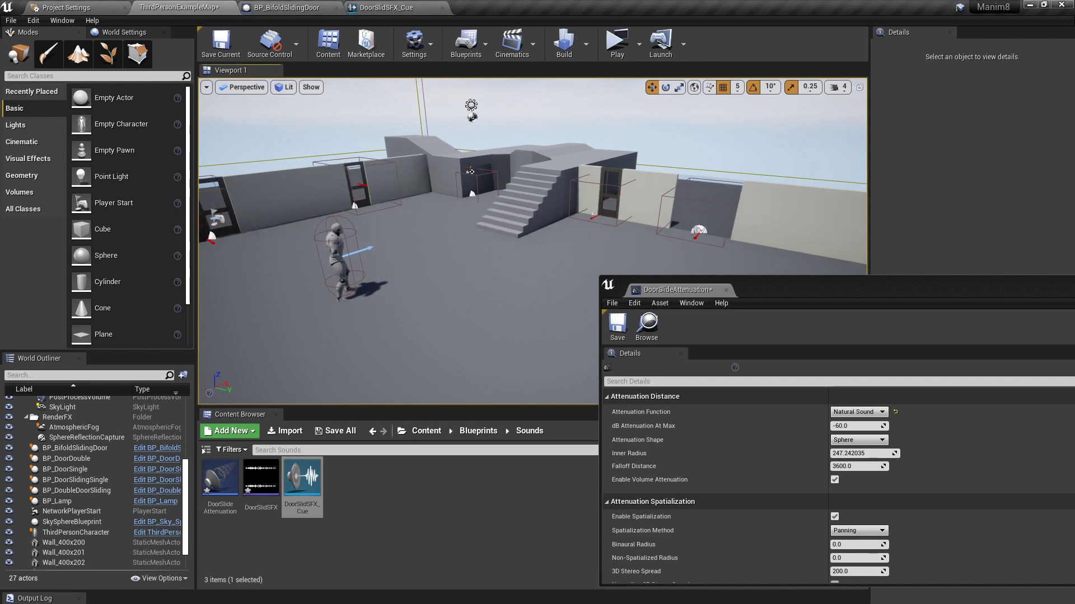
pyautogui.click(611, 58)
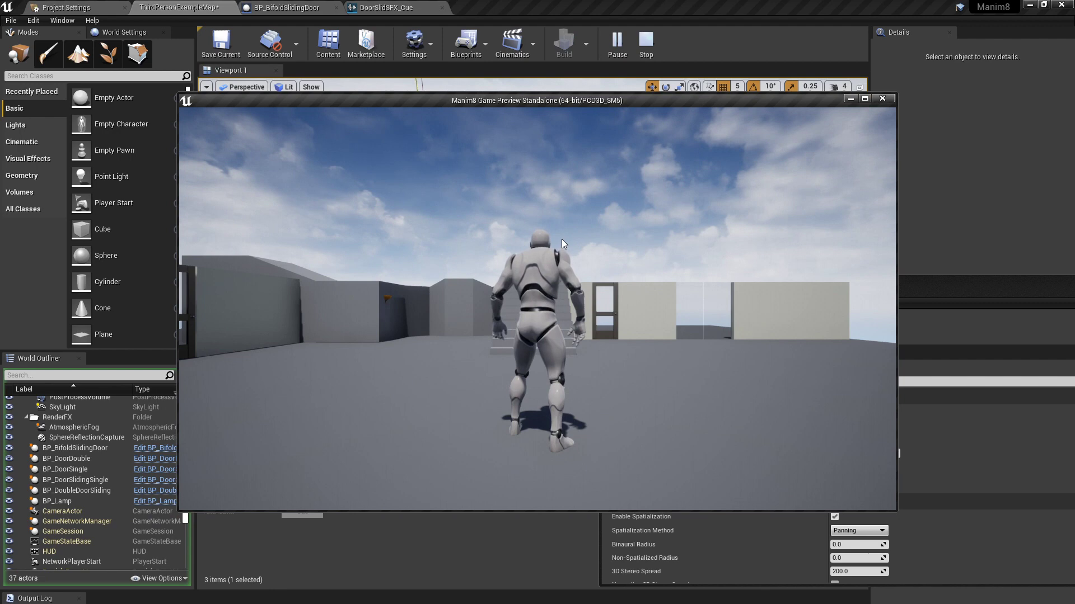
pyautogui.press('Escape')
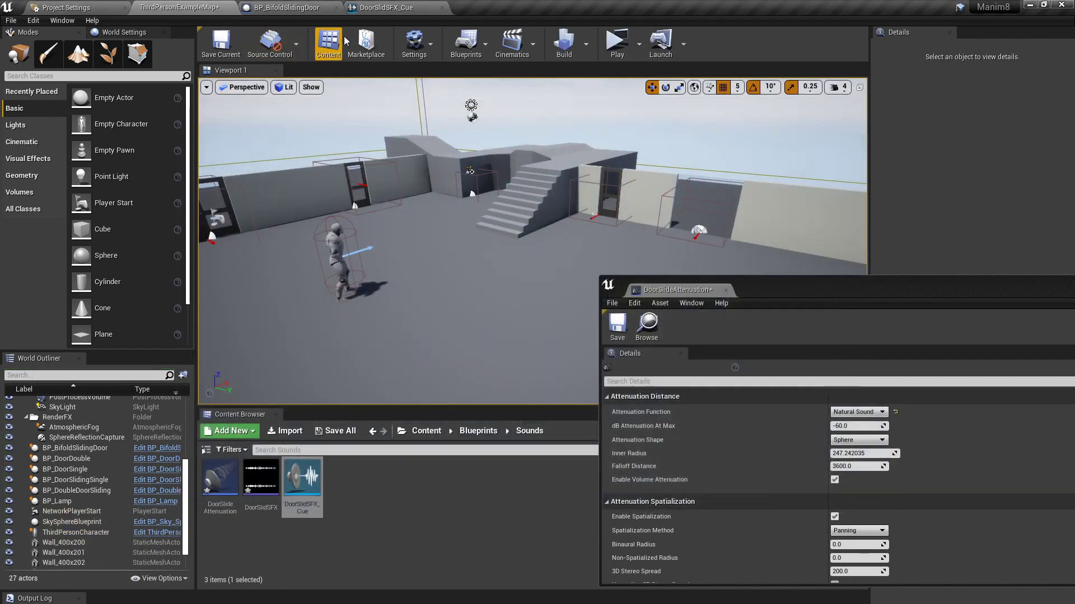
# Step: Delete the DoorSlidSFX_Cue component from BP_BifoldSlidingDoor, and compile and save the blueprint
pyautogui.click(296, 8)
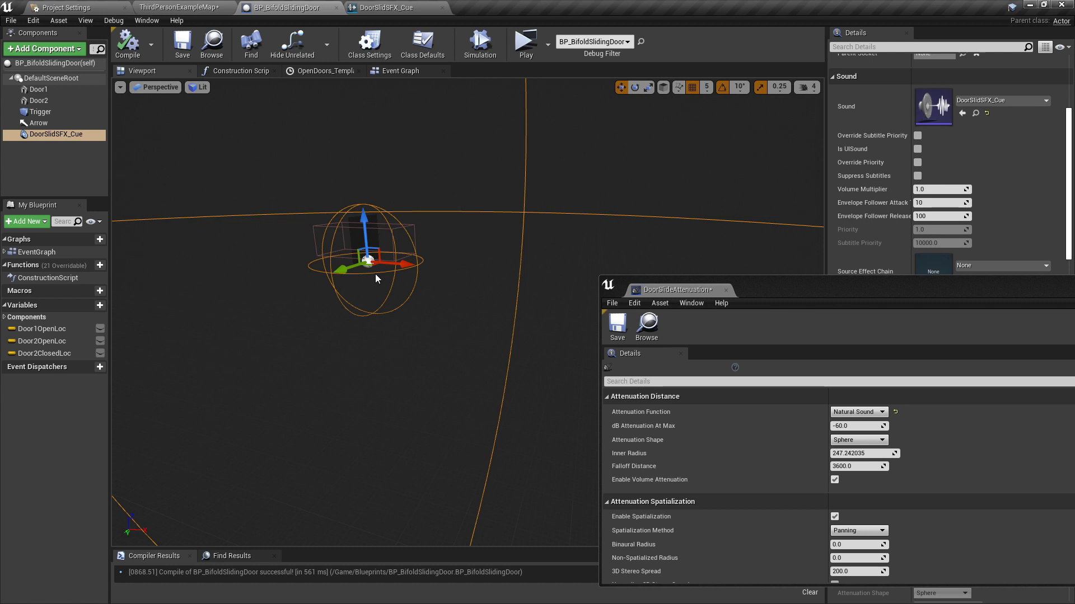
pyautogui.moveTo(375, 274); pyautogui.dragTo(382, 291, button='right')
pyautogui.press('Delete')
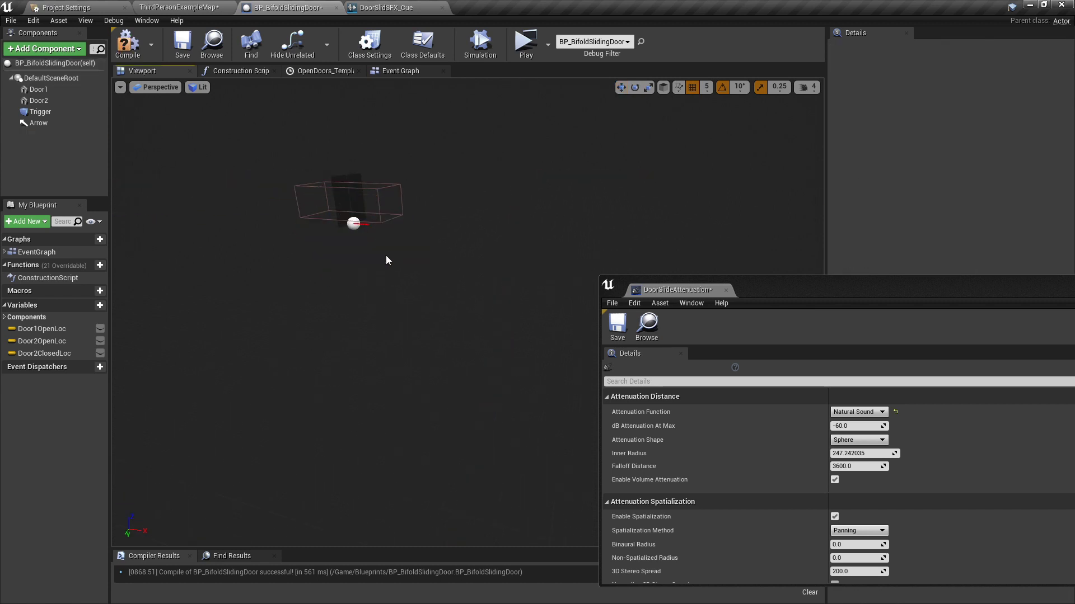
pyautogui.click(128, 42)
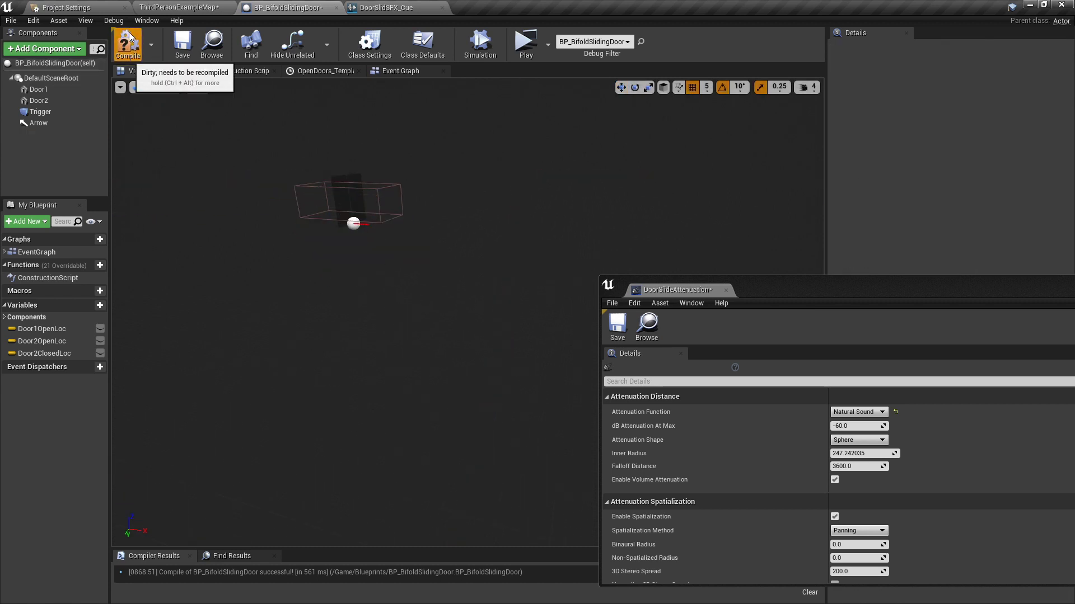
pyautogui.click(180, 44)
# Step: Play the level and walk the character to and from the bifold door to test its sound without the audio component
pyautogui.click(525, 42)
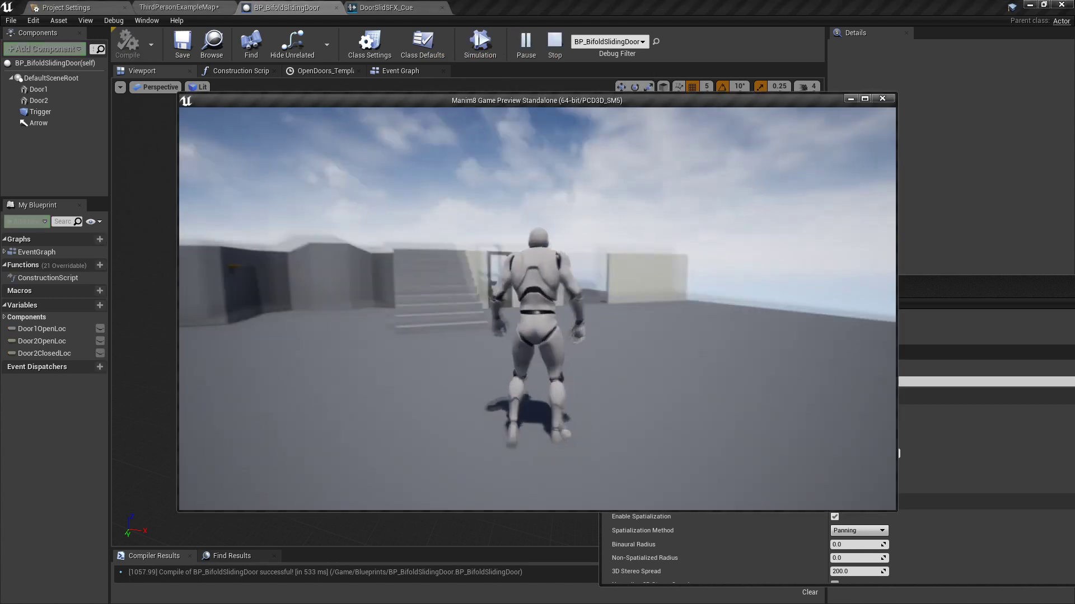
pyautogui.press('w')
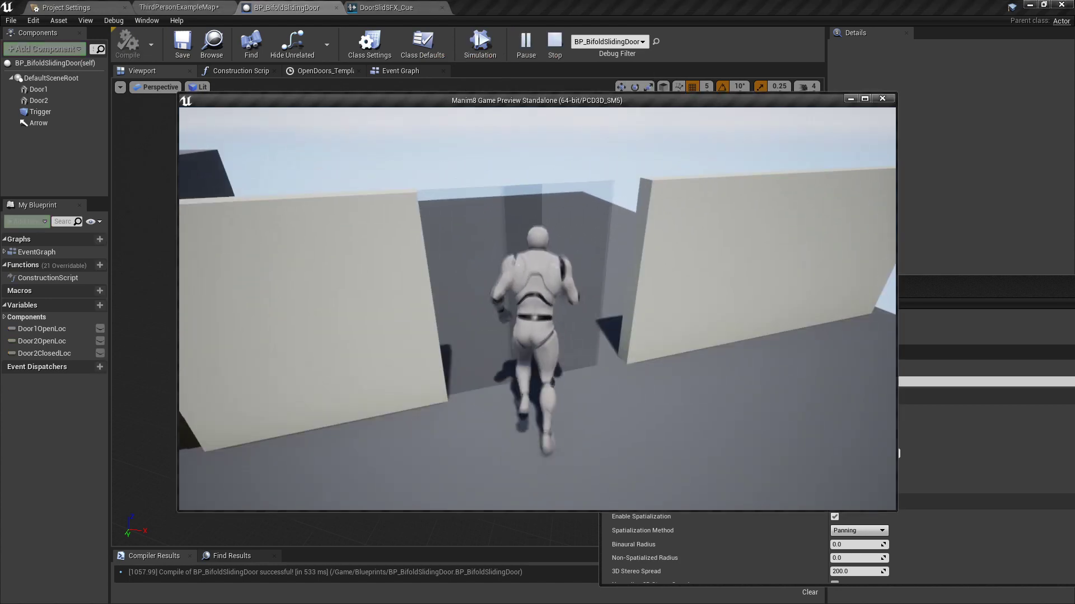
pyautogui.press('s')
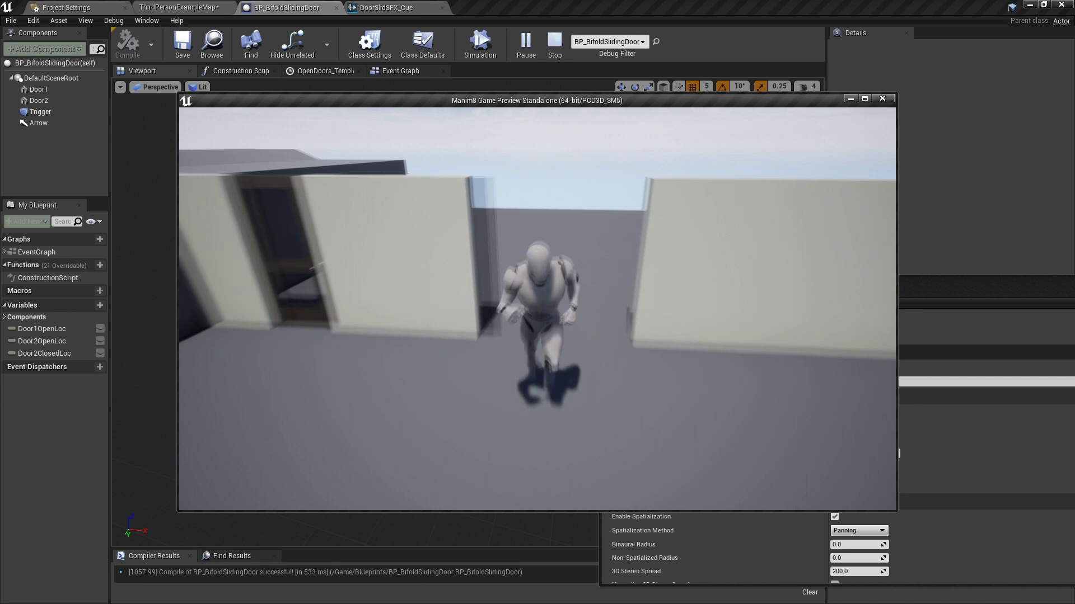
pyautogui.press('s')
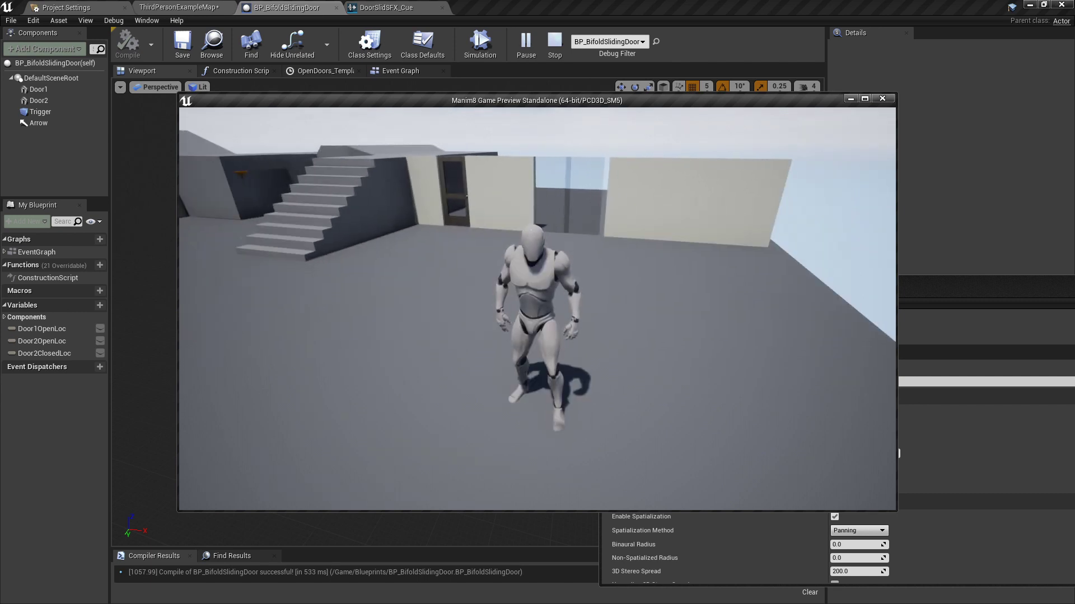
pyautogui.press('w')
pyautogui.press('Escape')
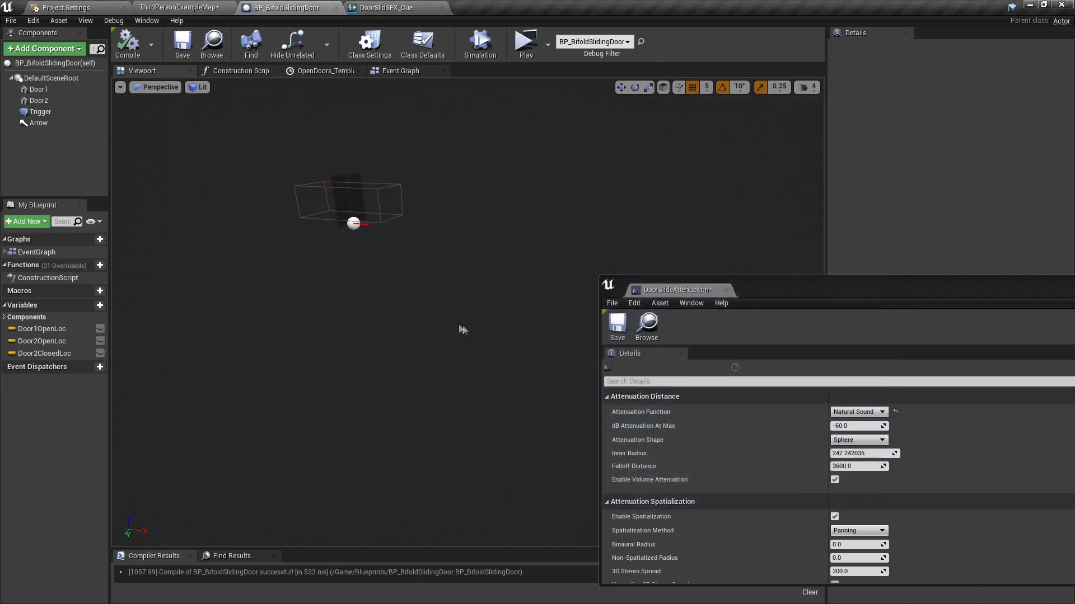
# Step: Examine the bifold door panels, trigger box and arrow in the blueprint's 3D view from near and far
pyautogui.moveTo(354, 221); pyautogui.dragTo(341, 174, button='right')
pyautogui.press('w')
pyautogui.moveTo(353, 179); pyautogui.dragTo(353, 162)
pyautogui.press('s')
pyautogui.moveTo(353, 174)
pyautogui.mouseDown(button='right')
pyautogui.moveTo(340, 151)
pyautogui.moveTo(339, 163)
pyautogui.mouseUp(button='right')
pyautogui.press('w')
pyautogui.press('s')
pyautogui.moveTo(408, 347)
pyautogui.mouseDown(button='right')
pyautogui.moveTo(408, 367)
pyautogui.moveTo(416, 360)
pyautogui.mouseUp(button='right')
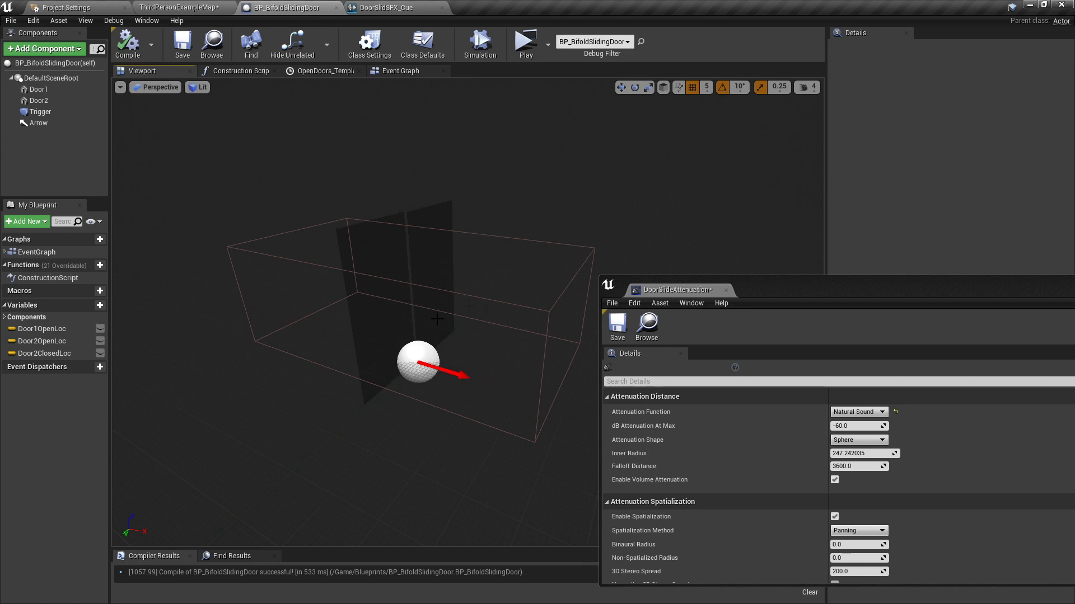
pyautogui.moveTo(459, 356); pyautogui.dragTo(459, 364, button='right')
pyautogui.press('s')
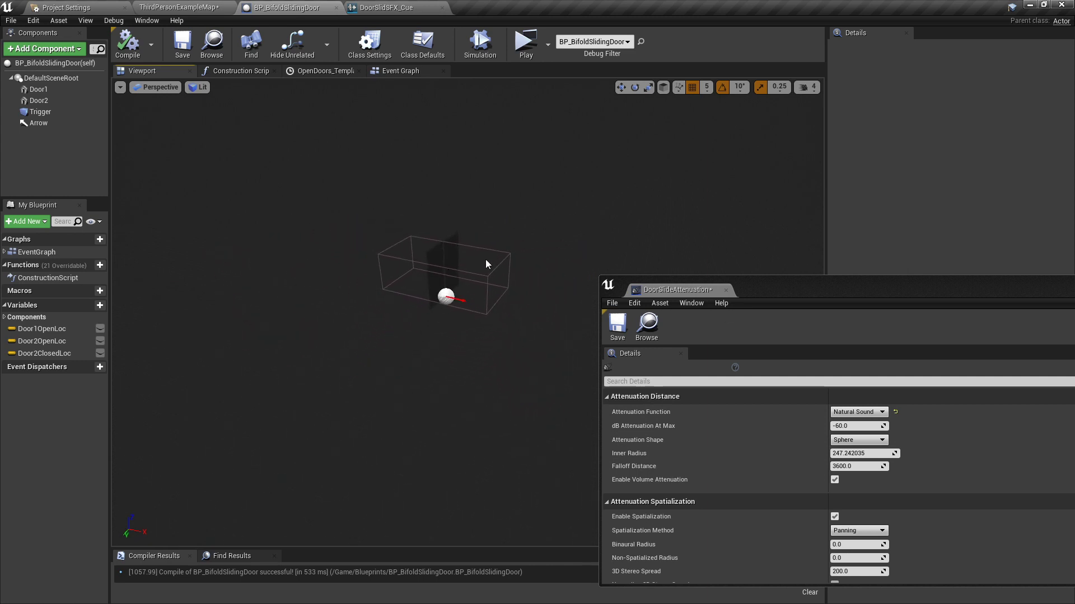
pyautogui.moveTo(486, 322); pyautogui.dragTo(485, 316, button='right')
pyautogui.press('w')
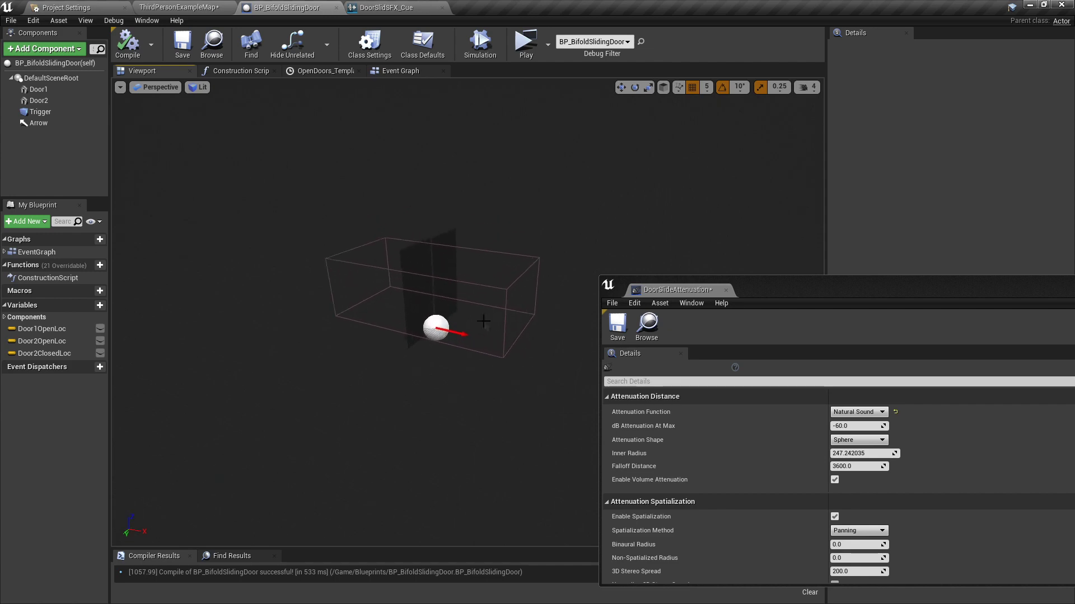
# Step: Play the level briefly from the BP_BifoldSlidingDoor blueprint and stop the preview
pyautogui.click(526, 42)
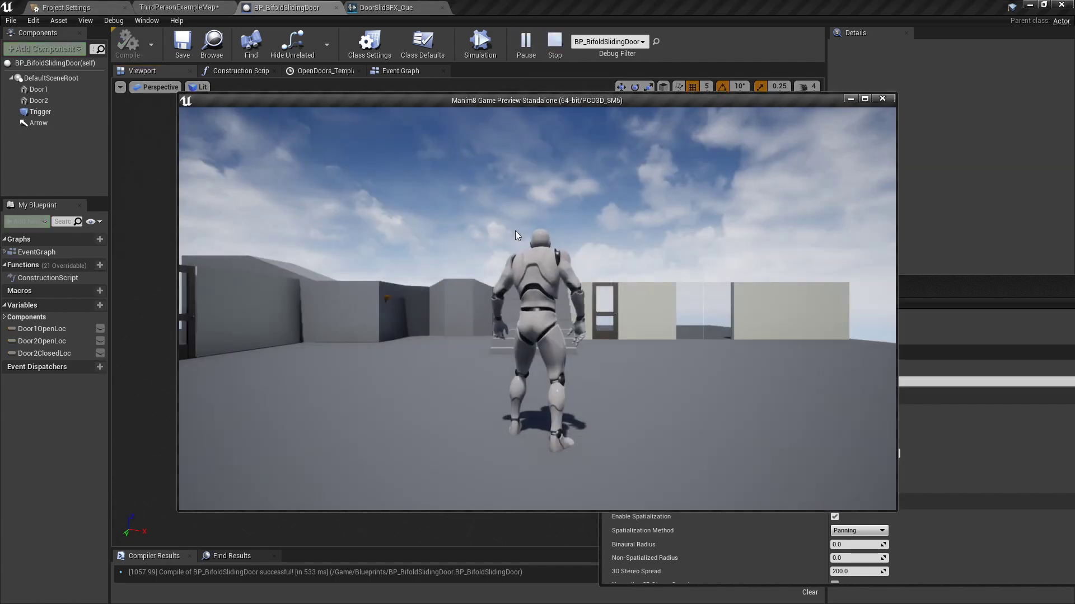
pyautogui.click(516, 231)
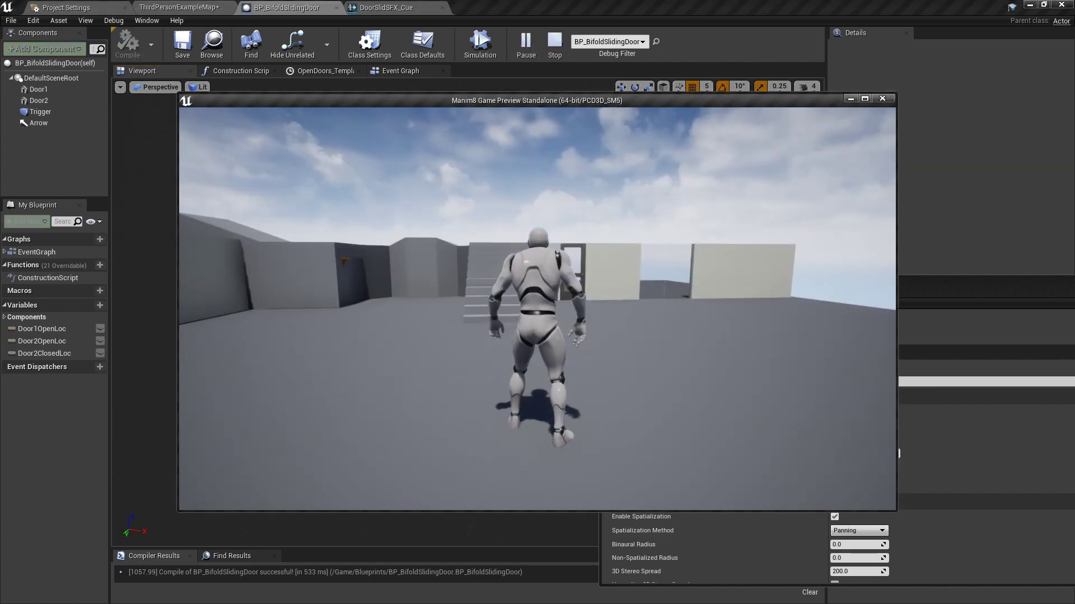
pyautogui.press('Escape')
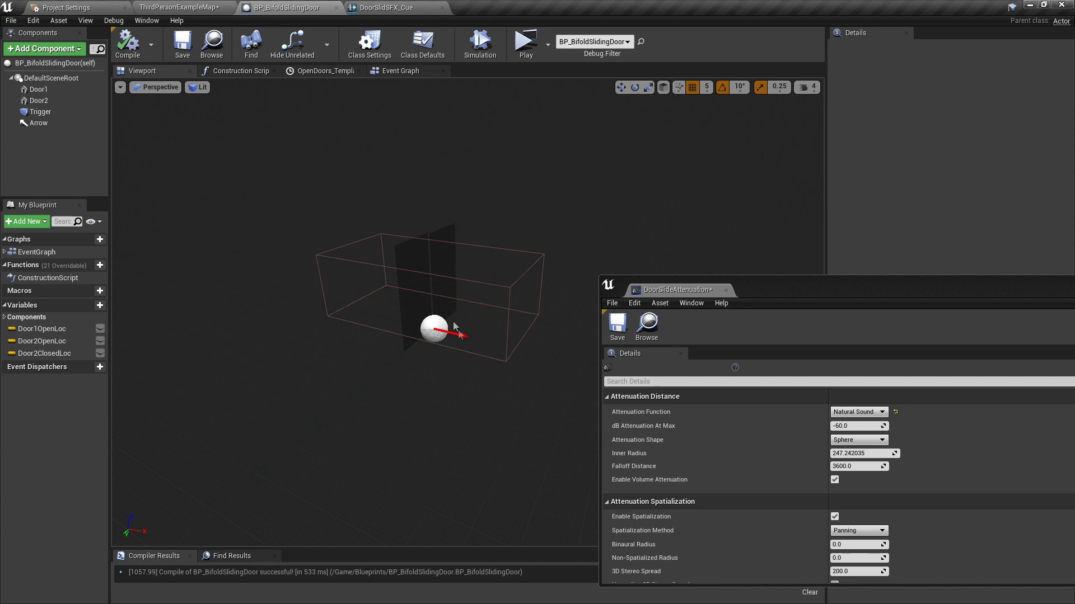
# Step: Switch to the DoorSlidSFX_Cue editor and save the DoorSlideAttenuation asset
pyautogui.moveTo(460, 298); pyautogui.dragTo(456, 309, button='right')
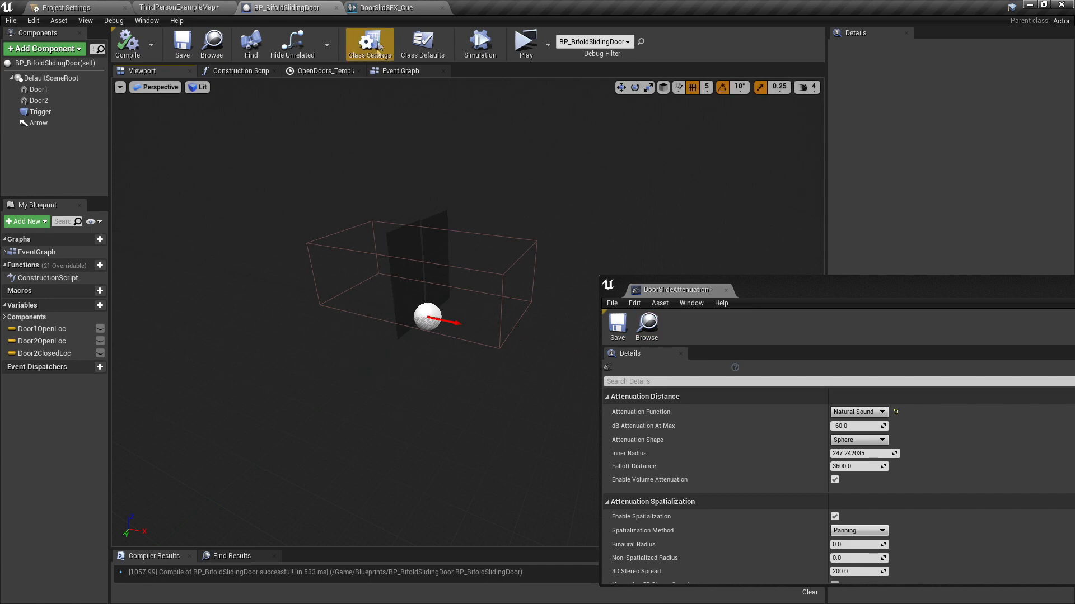
pyautogui.click(395, 9)
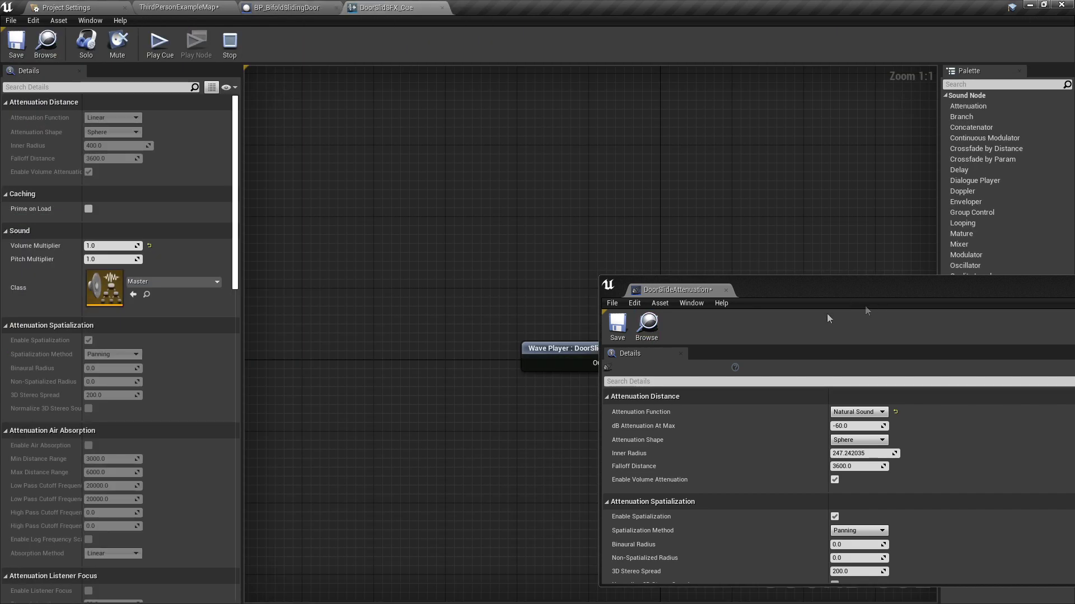
pyautogui.click(619, 326)
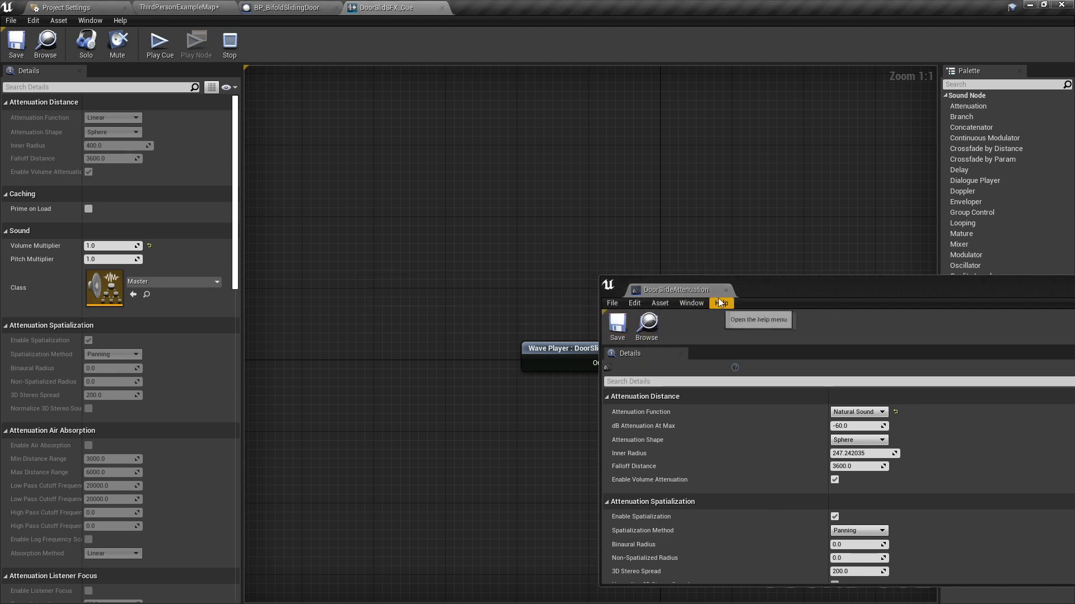
# Step: Close the DoorSlideAttenuation and DoorSlidSFX_Cue editors and save ThirdPersonExampleMap
pyautogui.click(726, 290)
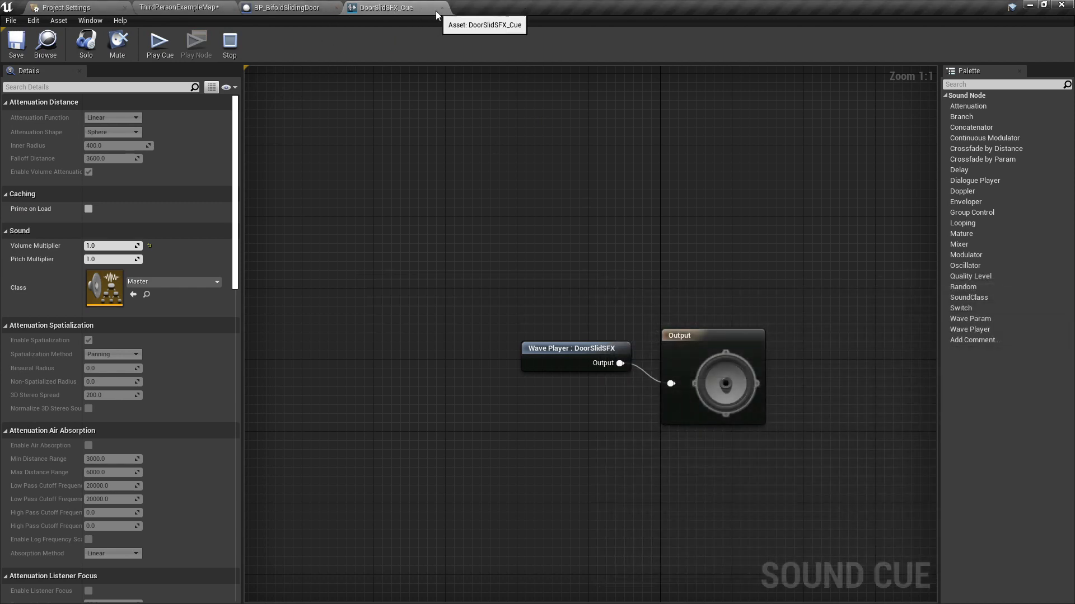
pyautogui.click(442, 8)
pyautogui.click(212, 8)
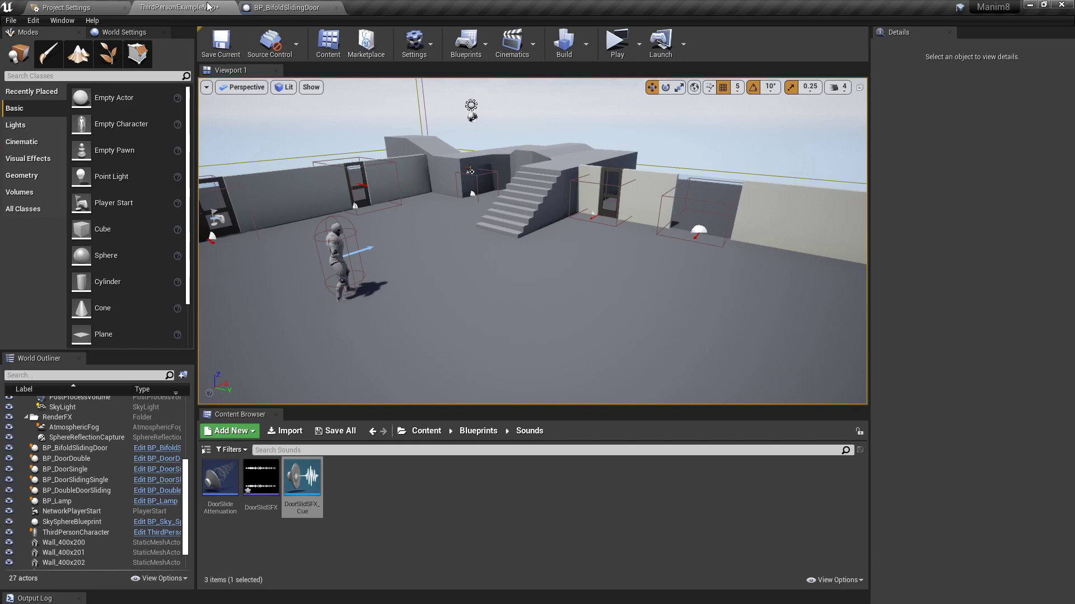
pyautogui.click(221, 45)
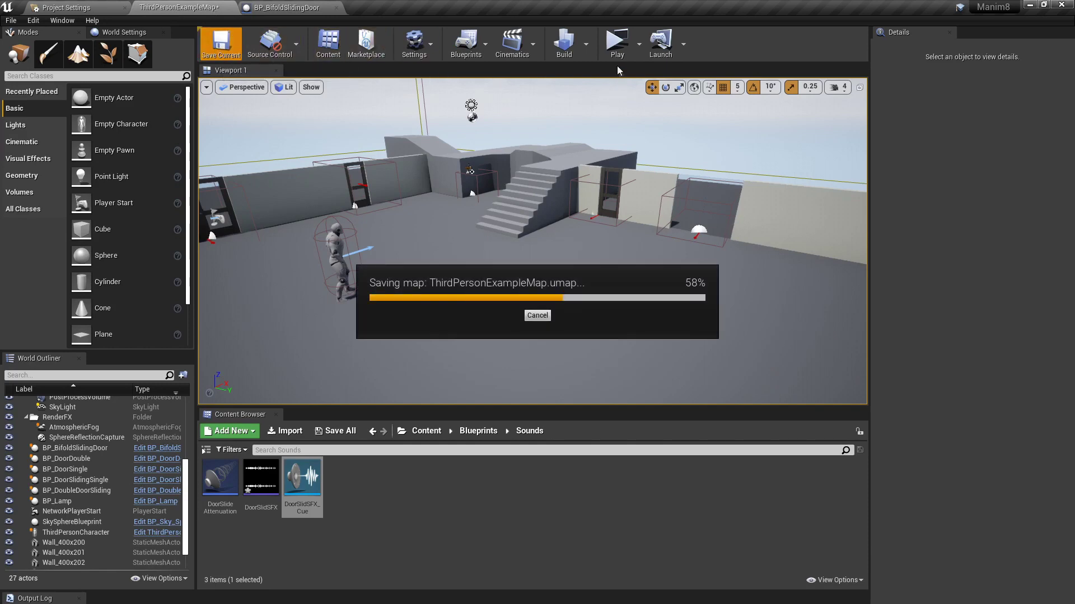
# Step: Play the level in an enlarged preview and run the character through the bifold doorway and back to test the door sound
pyautogui.click(616, 44)
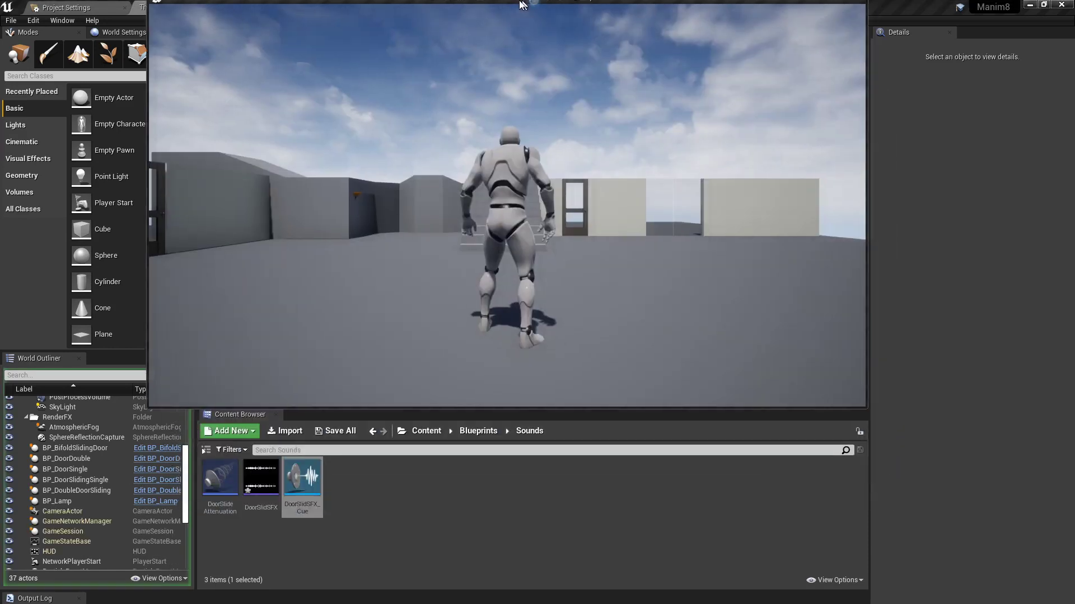
pyautogui.moveTo(519, 5); pyautogui.dragTo(520, 0)
pyautogui.press('w')
pyautogui.press('d')
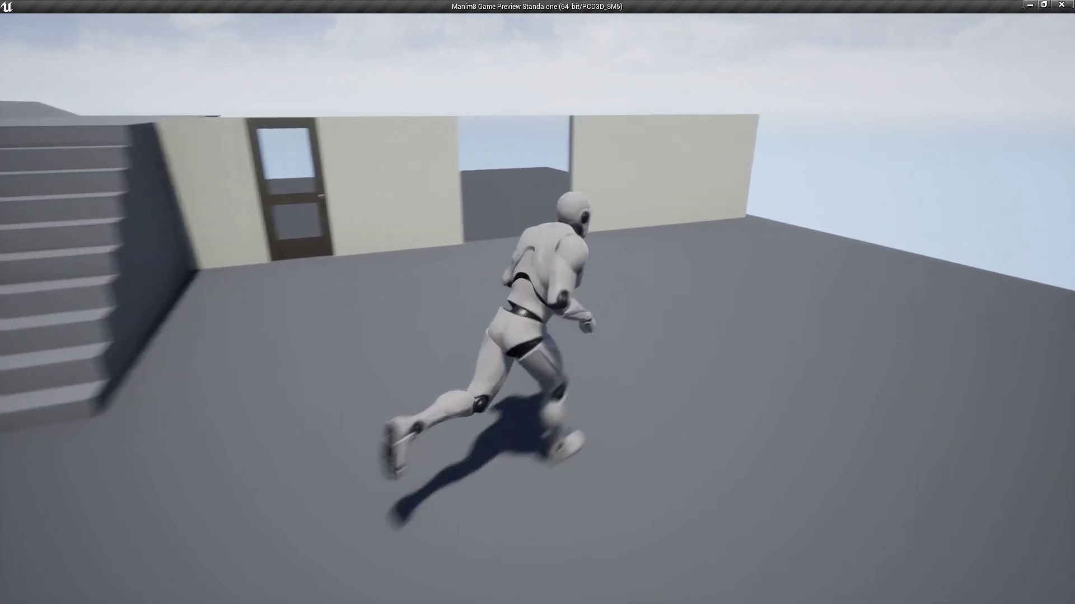
pyautogui.press('w')
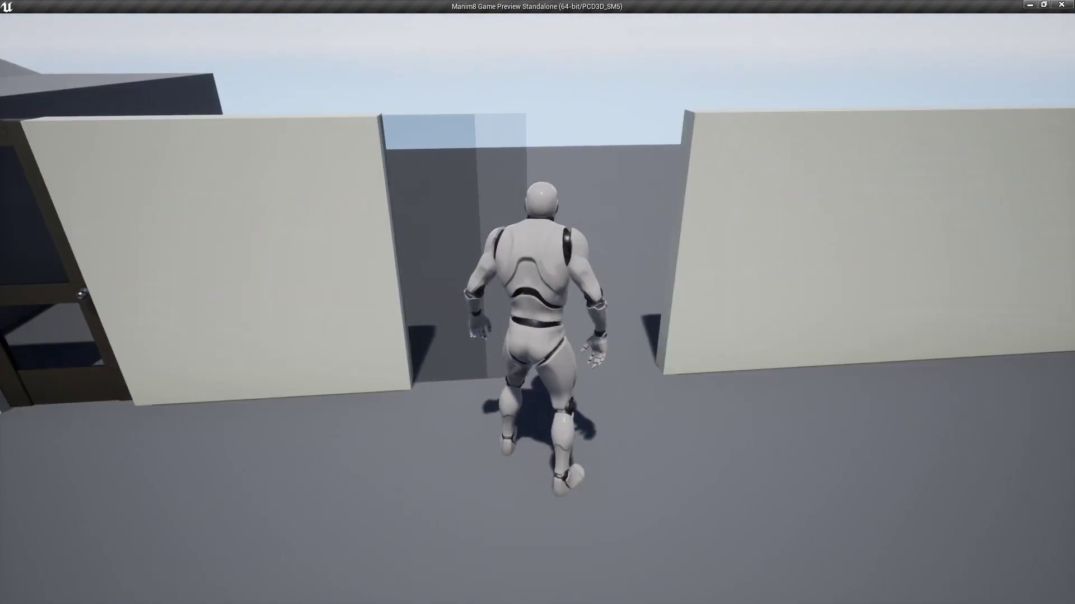
pyautogui.press('w')
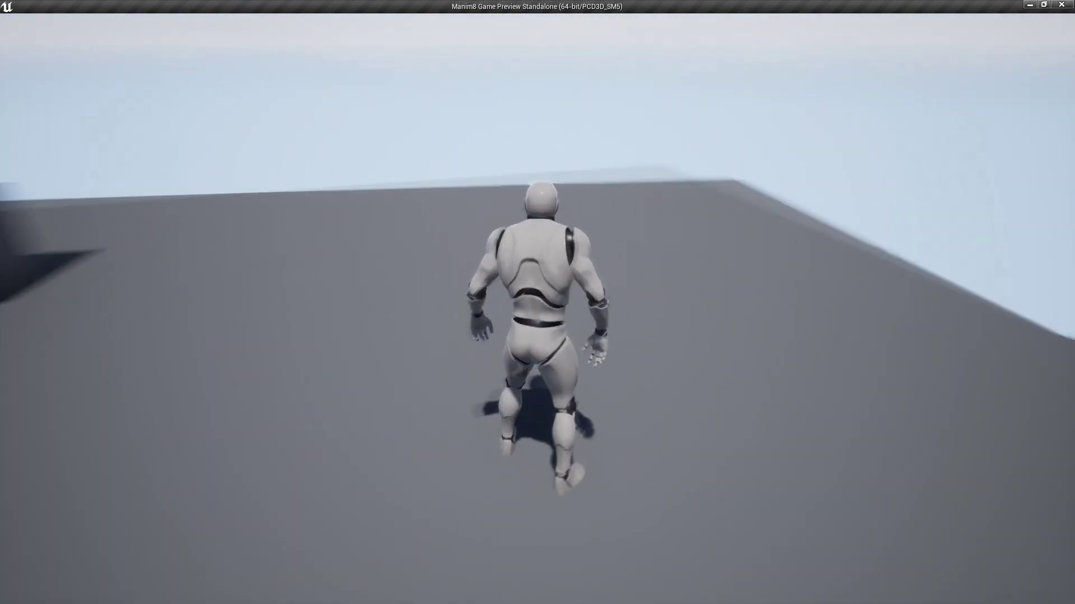
pyautogui.press('s')
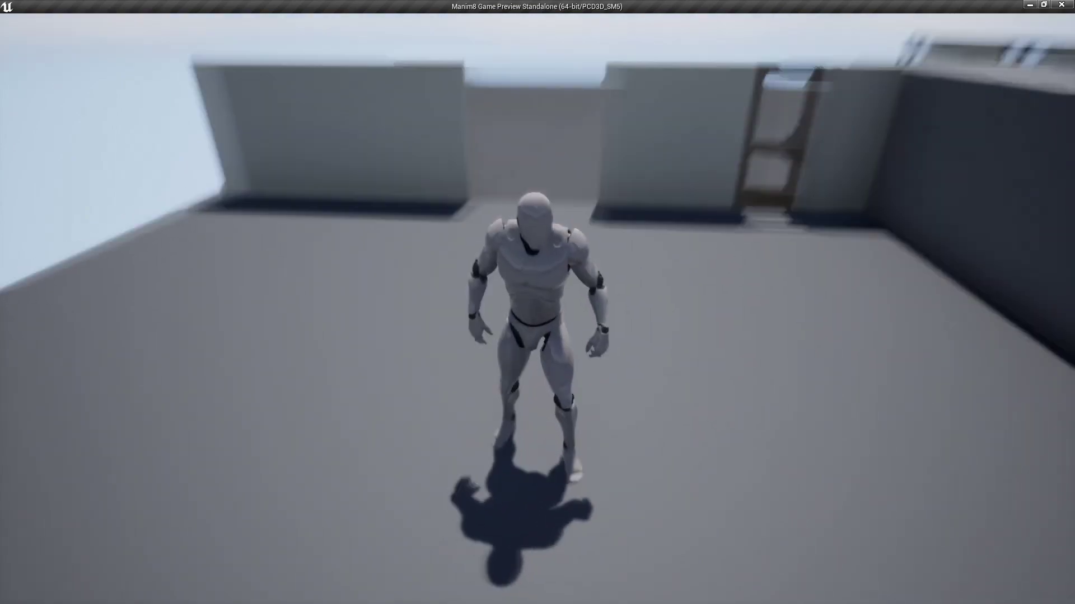
pyautogui.press('w')
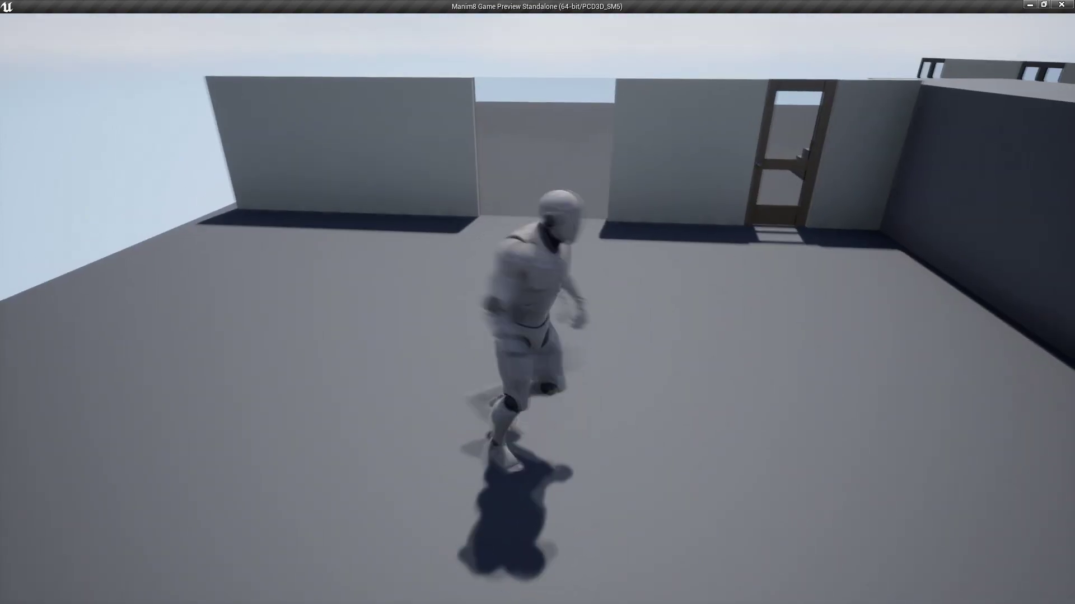
pyautogui.press('d')
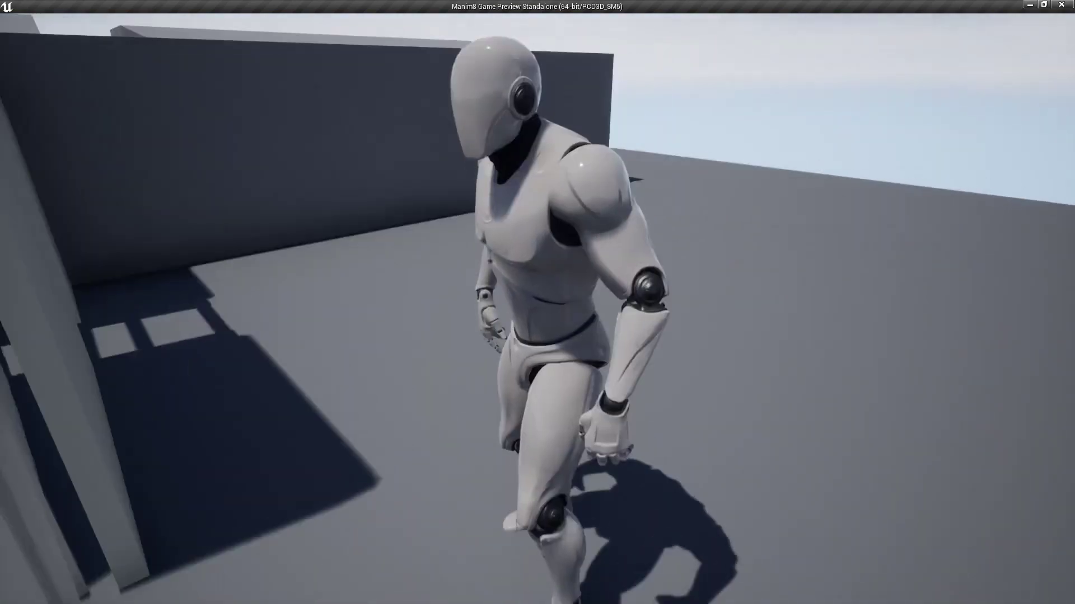
pyautogui.press('w')
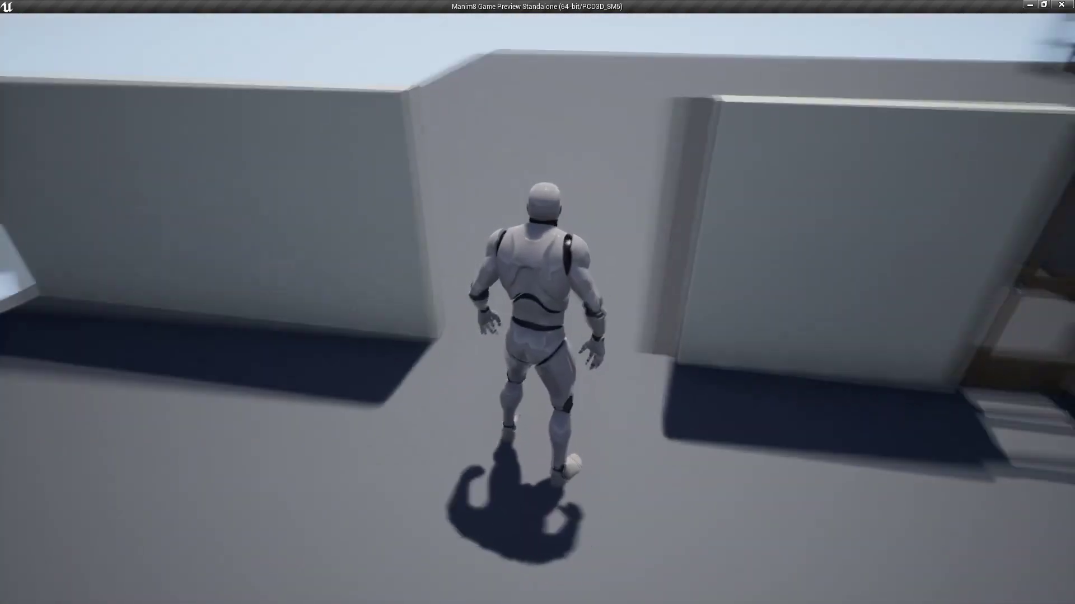
pyautogui.press('w')
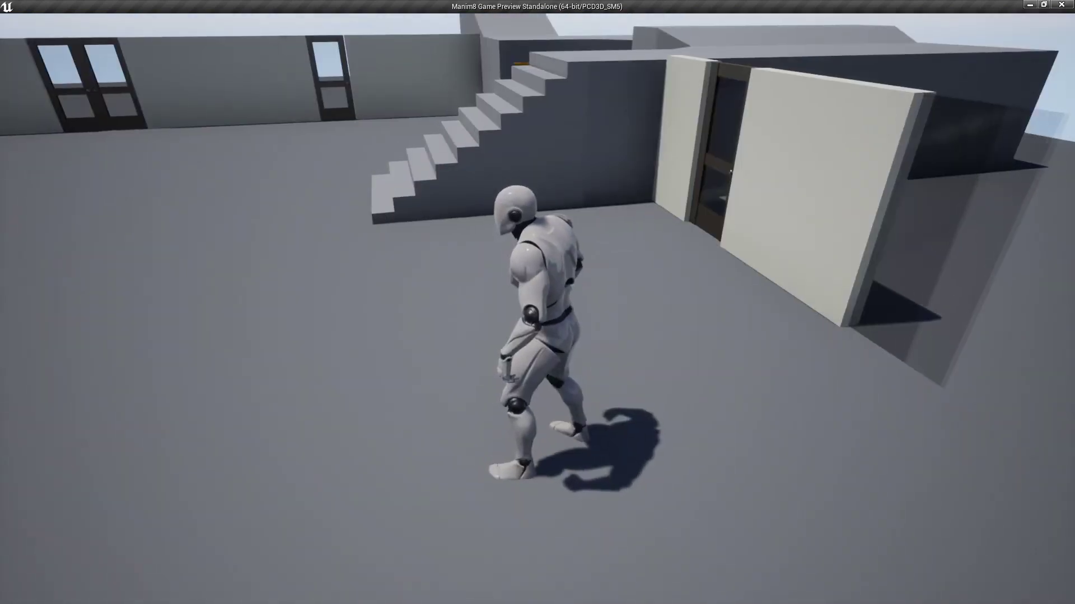
# Step: Run the character around the area away from the bifold door to test the sound at a distance, and end the preview
pyautogui.press('w')
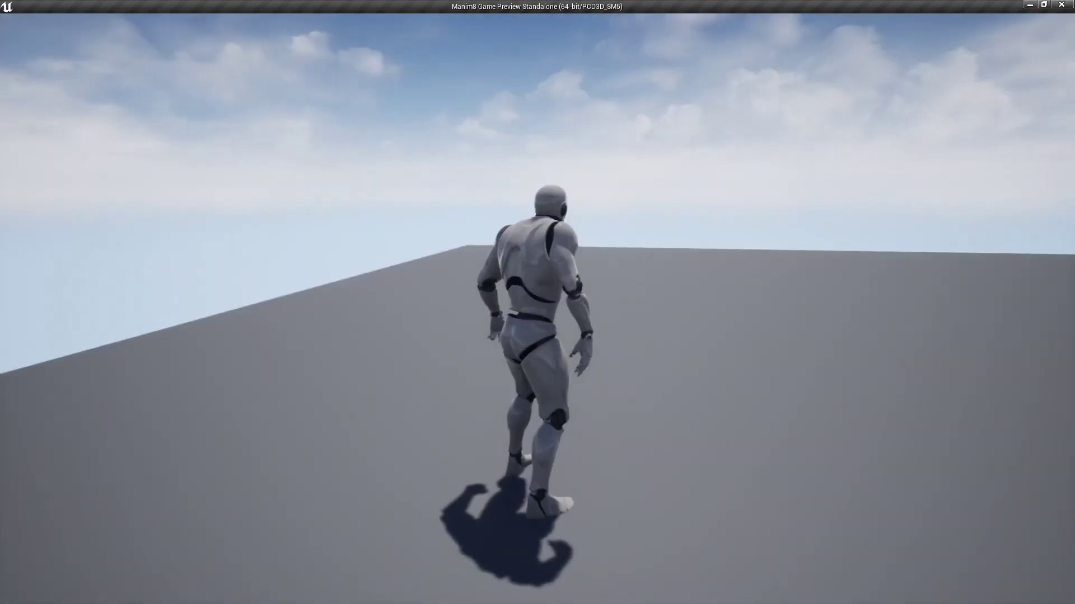
pyautogui.press('w')
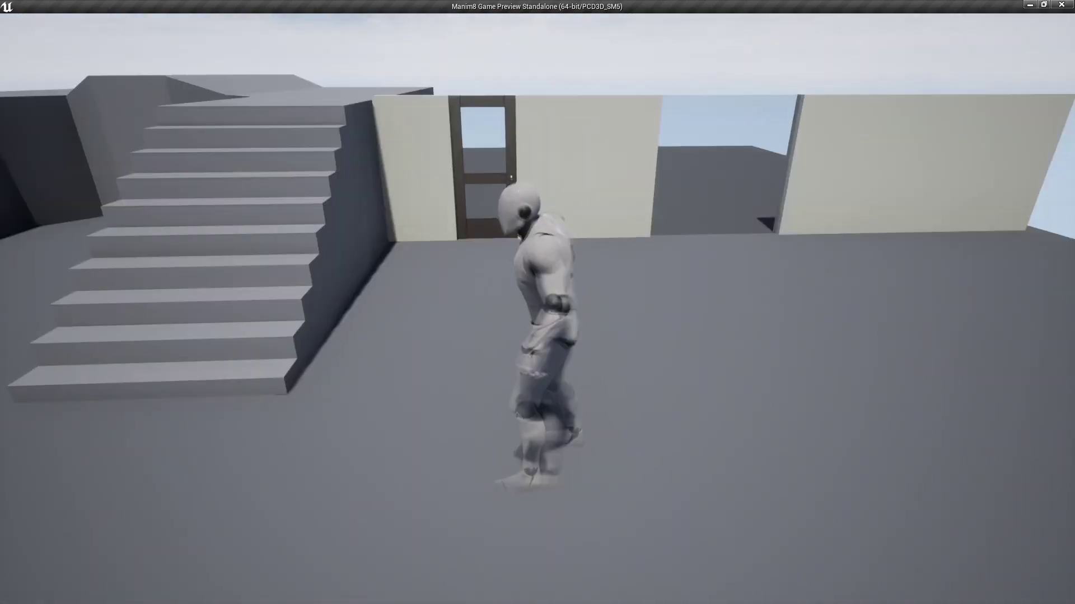
pyautogui.press('d')
pyautogui.press('a')
pyautogui.press('w')
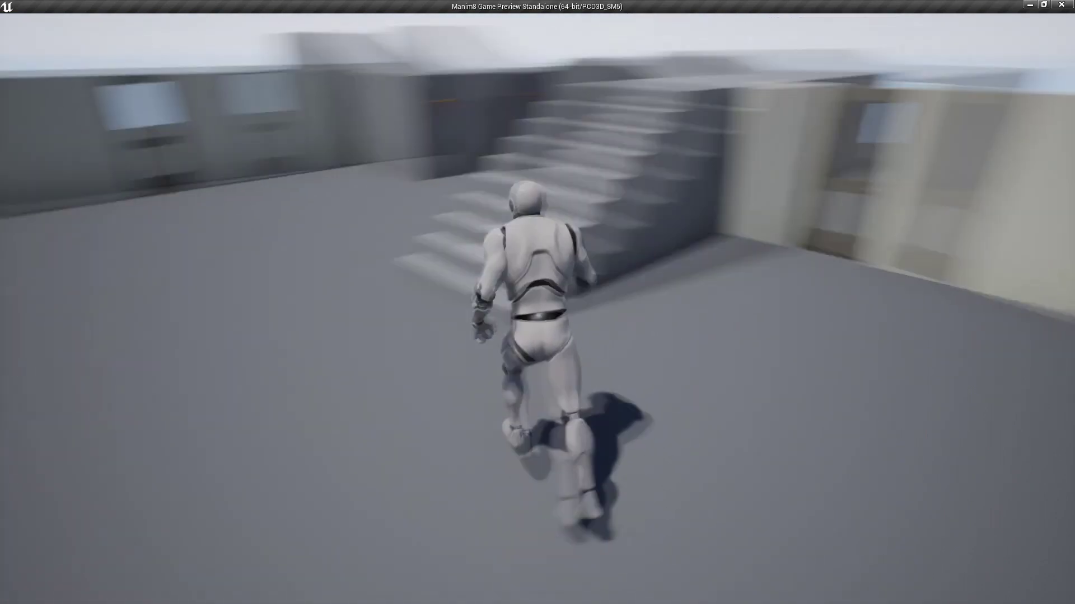
pyautogui.press('d')
pyautogui.press('s')
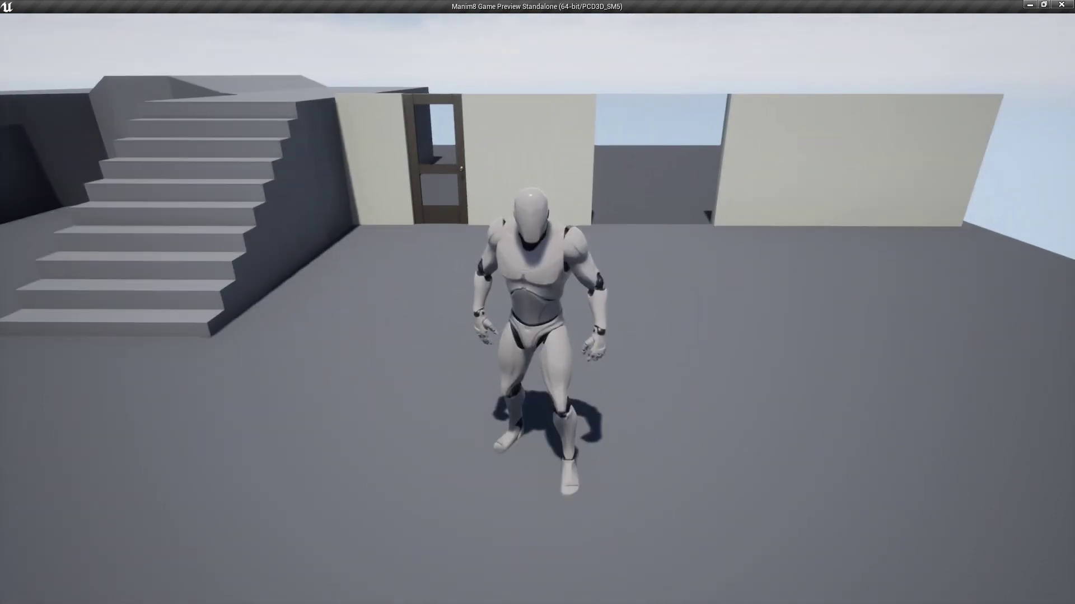
pyautogui.press('Escape')
# Step: Review the sound cue, sound wave and attenuation assets in the Sounds folder
pyautogui.moveTo(280, 507)
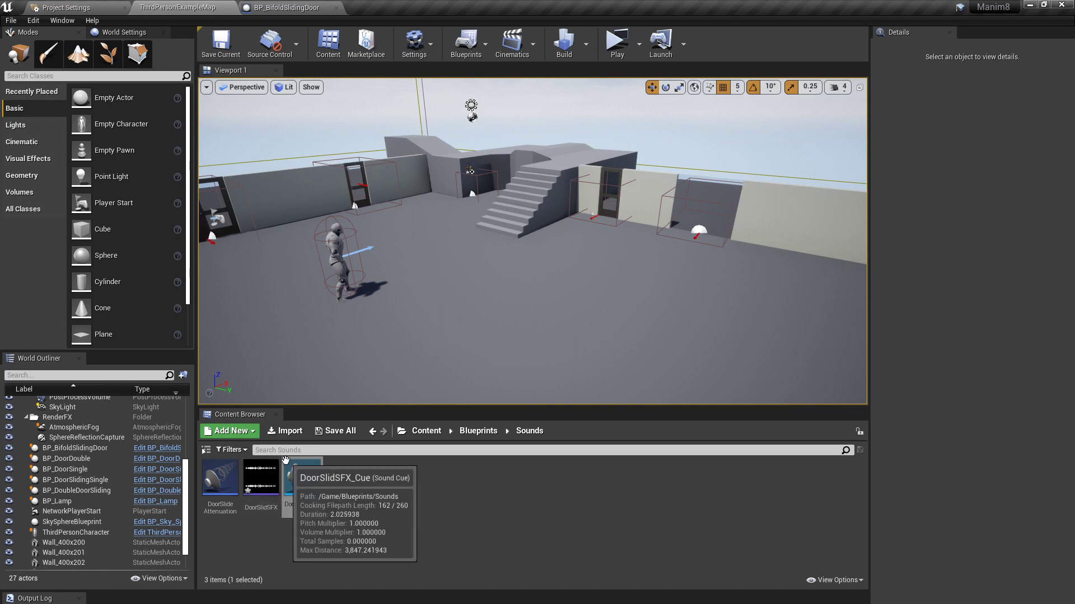
pyautogui.click(262, 502)
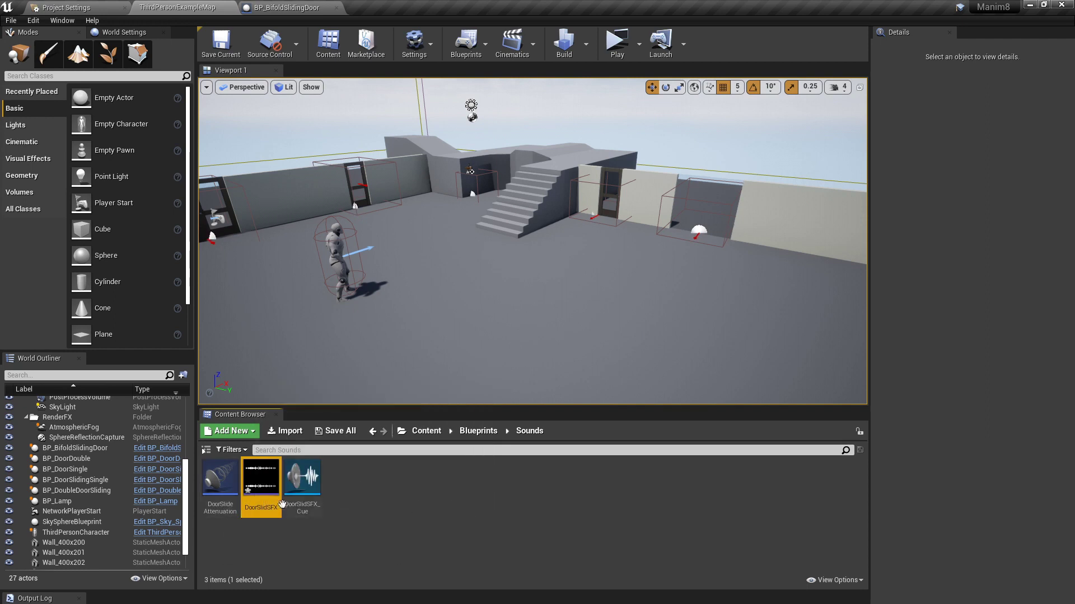
pyautogui.rightClick(263, 469)
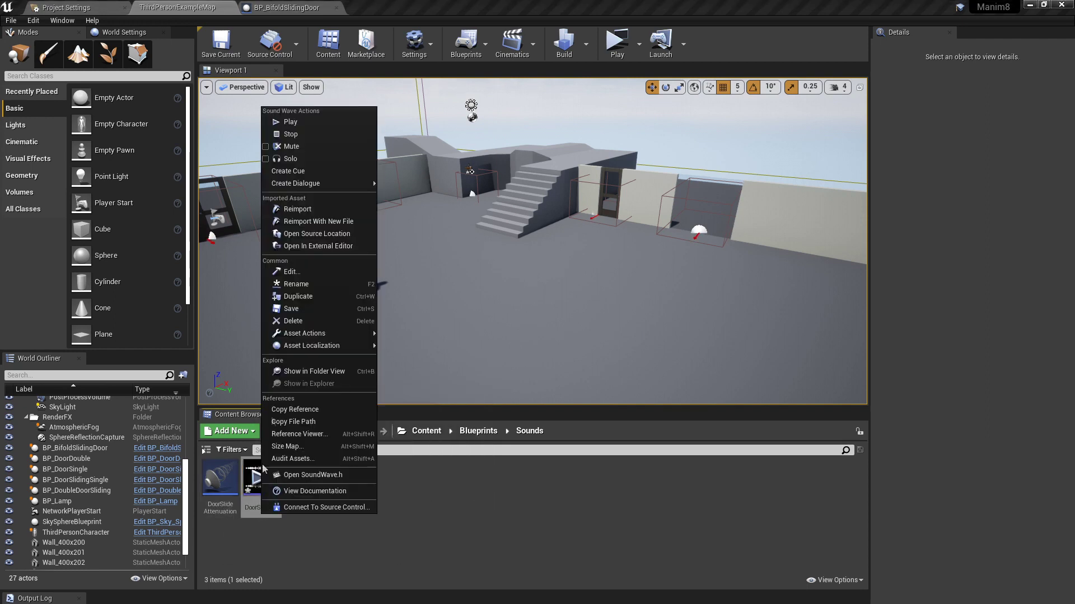
pyautogui.click(224, 523)
pyautogui.click(212, 508)
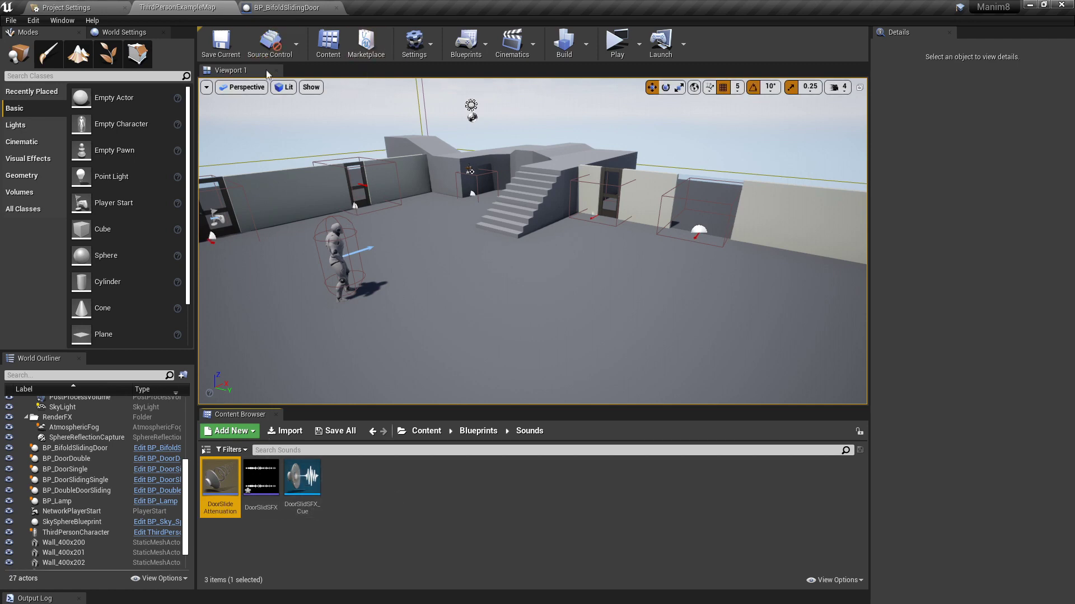
# Step: Examine the overlap events, Sequence nodes and Play Sound at Location node in the BP_BifoldSlidingDoor event graph
pyautogui.click(285, 8)
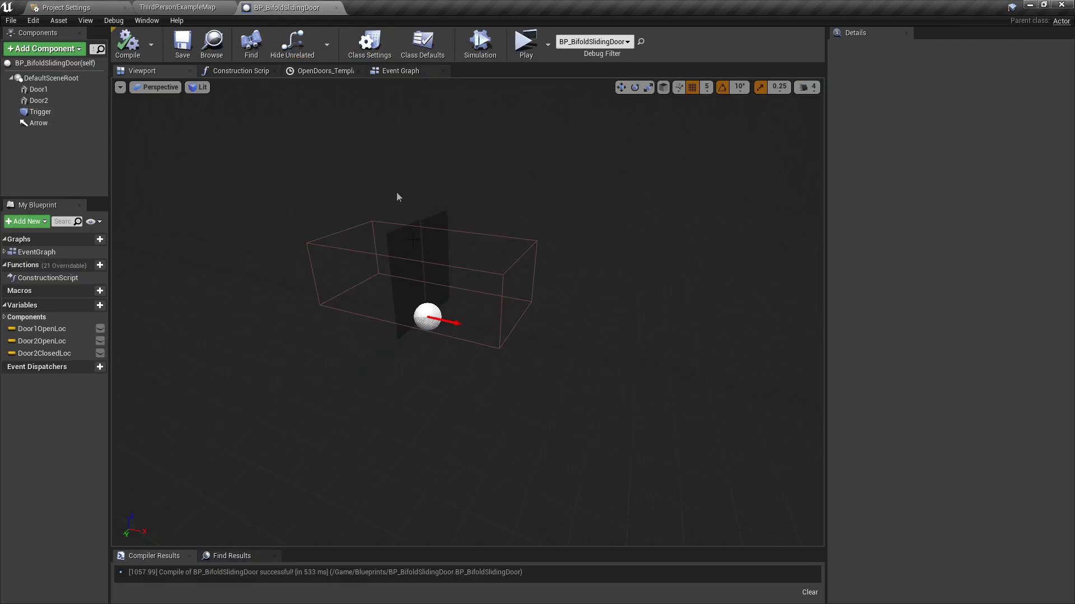
pyautogui.click(399, 71)
pyautogui.scroll(1, 402, 268)
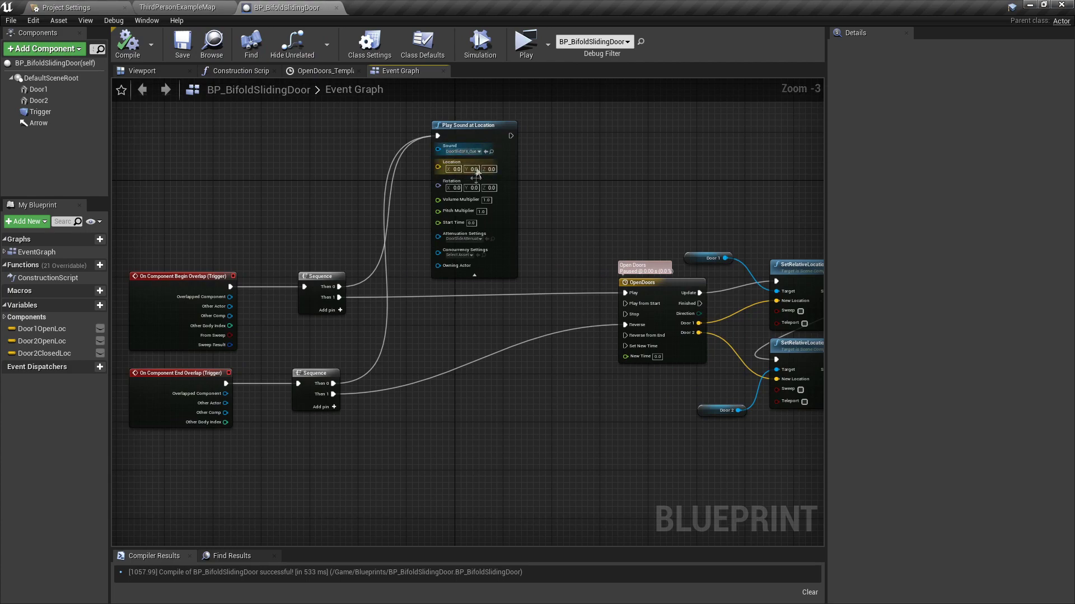
pyautogui.scroll(-1, 453, 230)
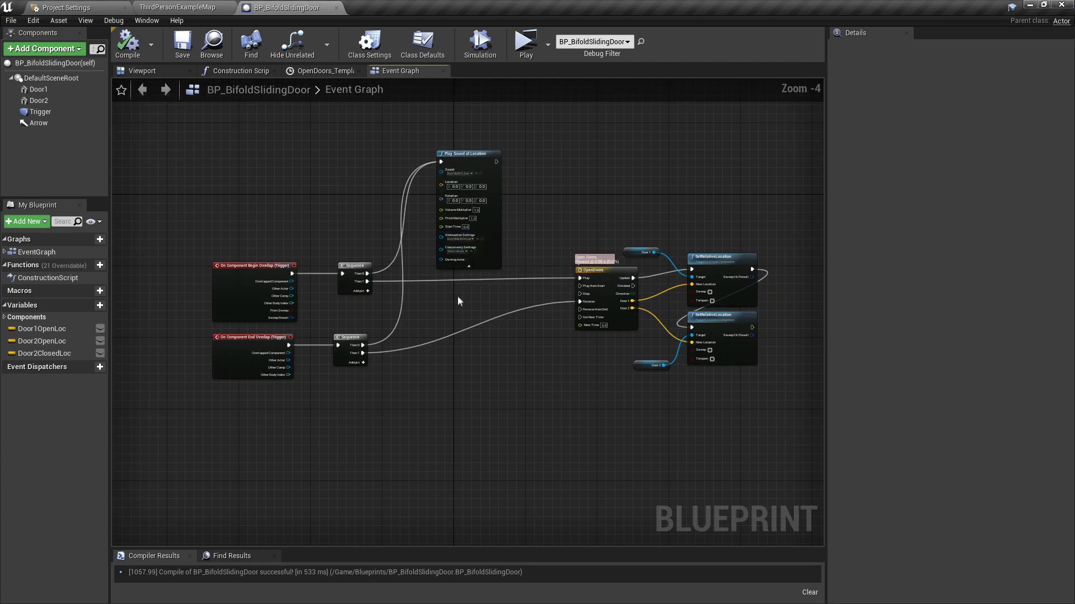
pyautogui.scroll(1, 454, 292)
pyautogui.scroll(-1, 484, 319)
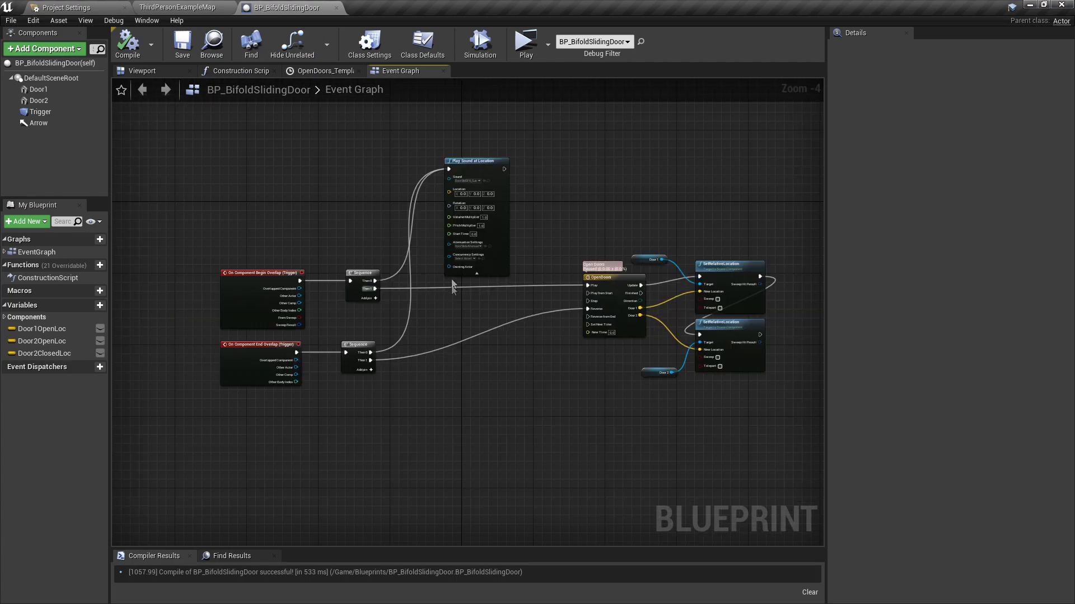
pyautogui.scroll(1, 455, 283)
pyautogui.scroll(-1, 520, 359)
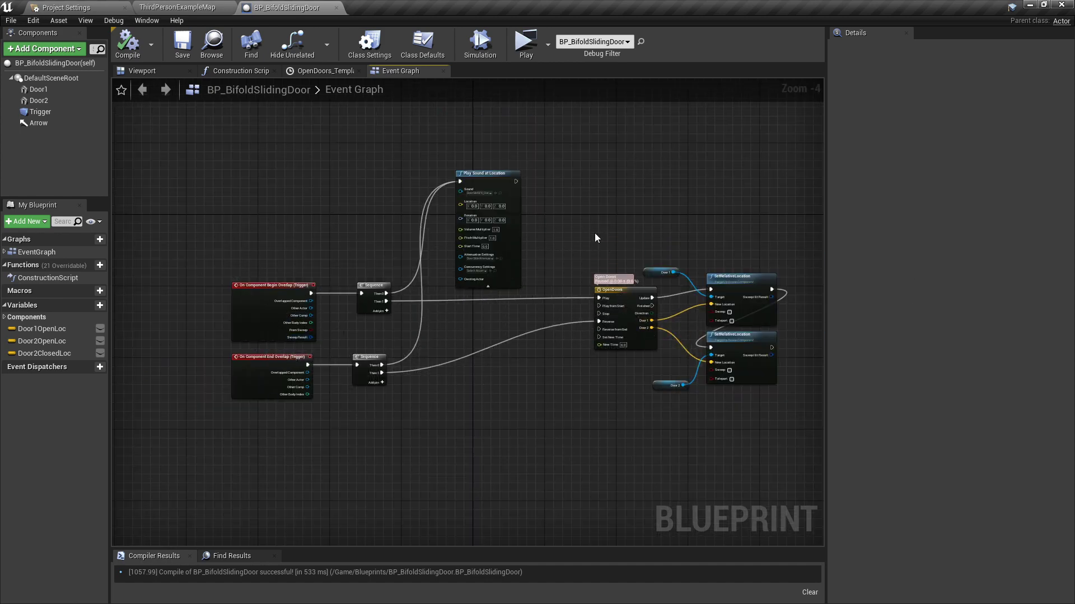
# Step: Inspect the OpenDoors timeline and SetRelativeLocation nodes up close and in the full graph, and return to ThirdPersonExampleMap
pyautogui.moveTo(595, 238); pyautogui.dragTo(420, 195, button='right')
pyautogui.moveTo(419, 195); pyautogui.dragTo(592, 365)
pyautogui.scroll(3, 592, 364)
pyautogui.rightClick(592, 366)
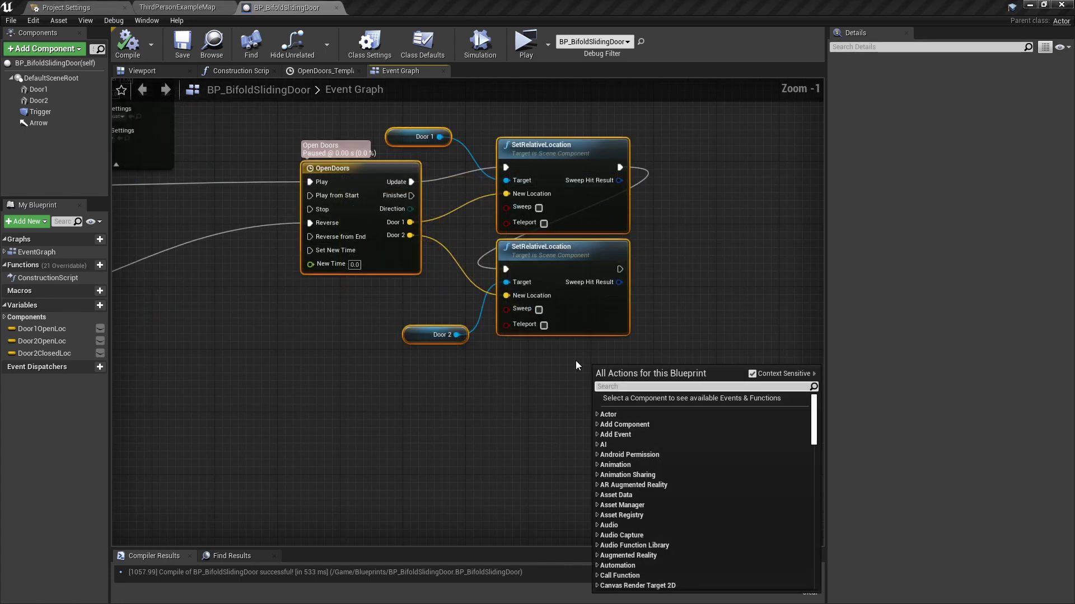
pyautogui.scroll(-3, 563, 359)
pyautogui.moveTo(361, 357); pyautogui.dragTo(520, 365, button='right')
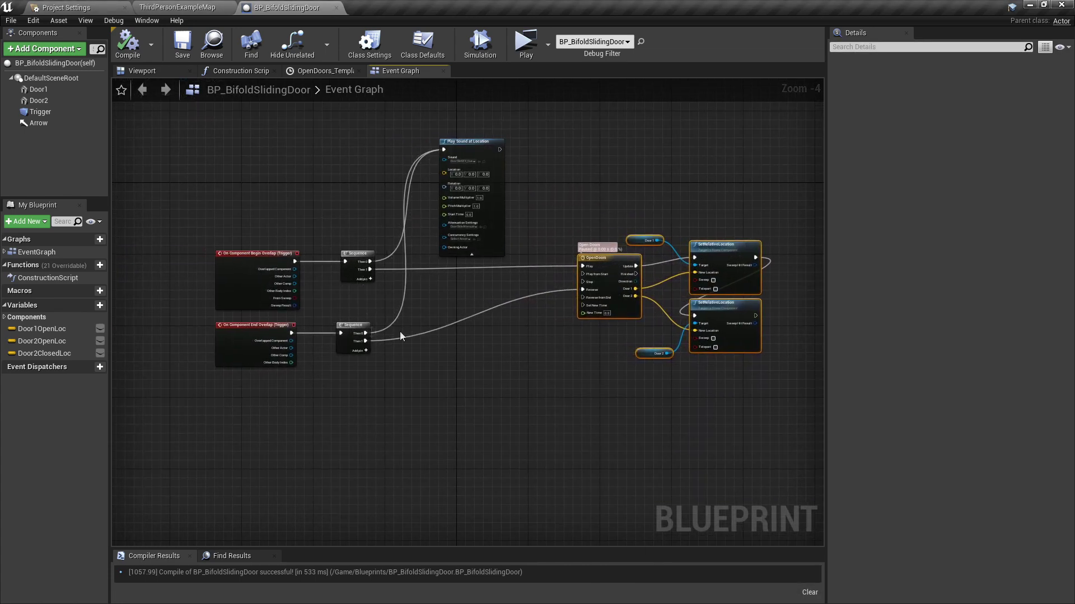
pyautogui.moveTo(443, 378); pyautogui.dragTo(419, 390, button='right')
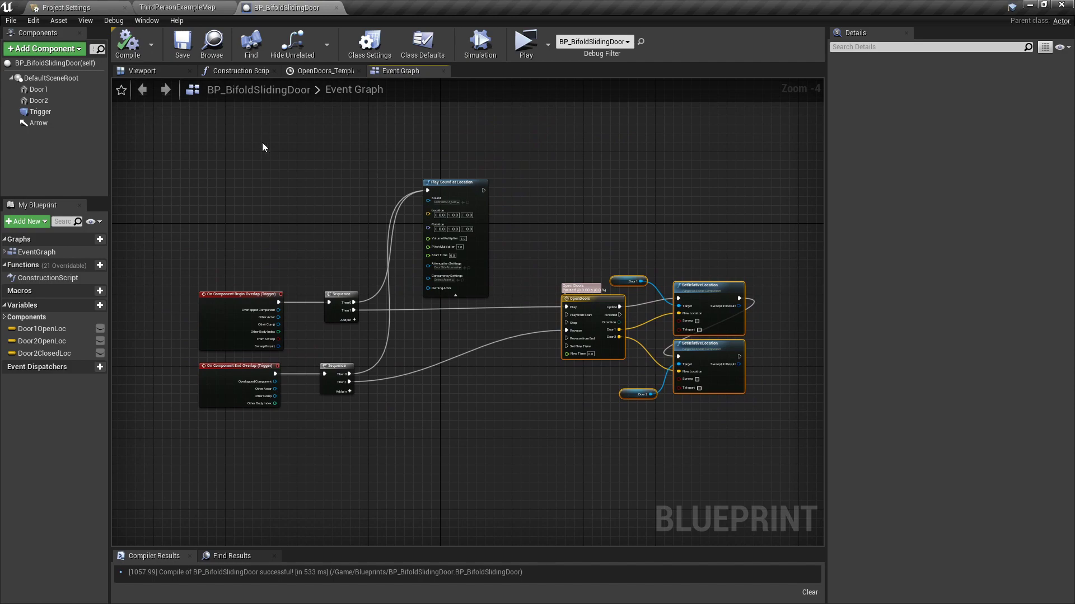
pyautogui.click(199, 7)
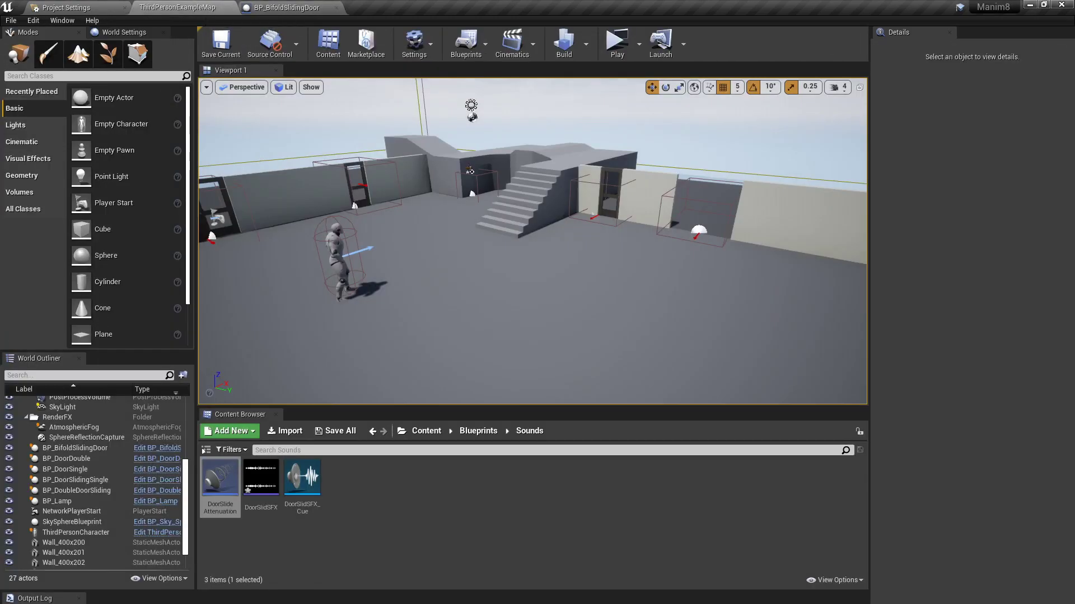